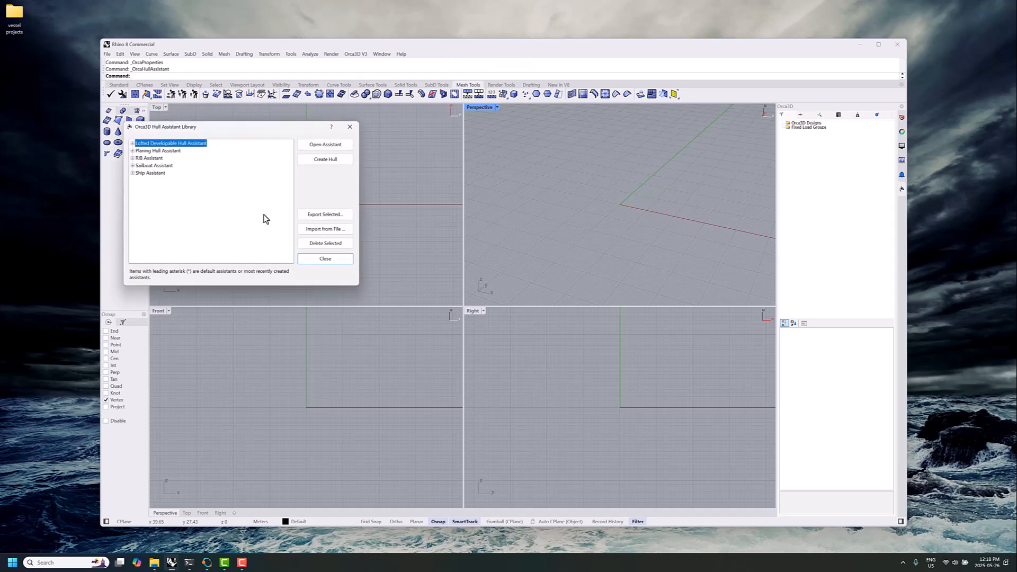
# Open the Generic Yacht 50m - conventional bow hull from the Ship Assistant presets and turn on its hull preview
pyautogui.click(132, 173)
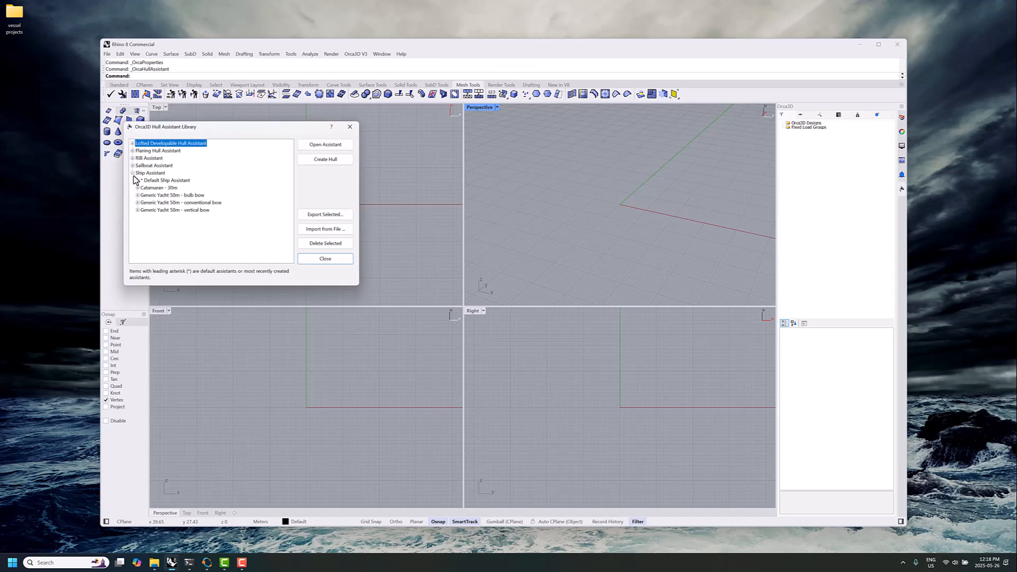
pyautogui.click(201, 204)
pyautogui.click(325, 145)
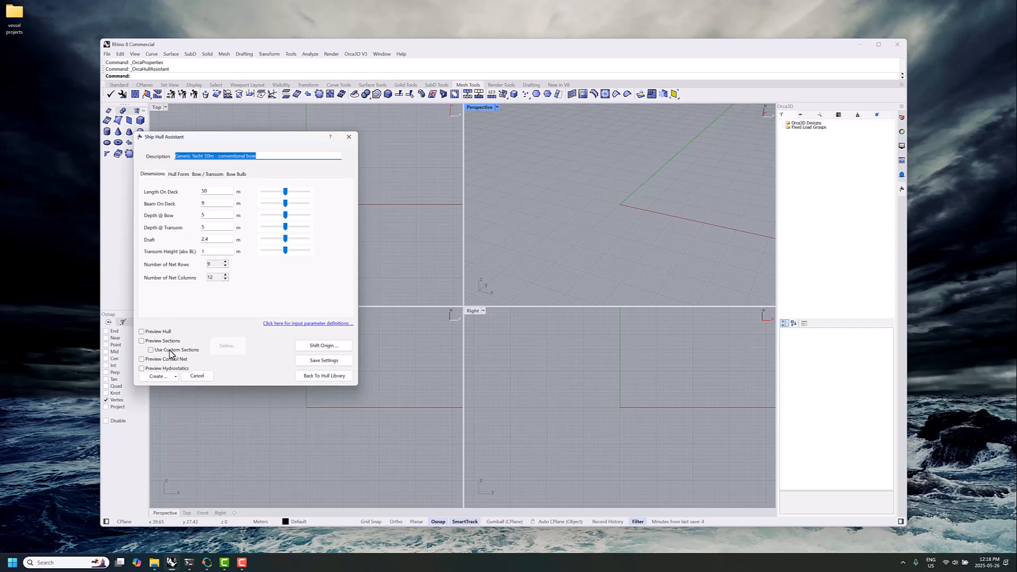
pyautogui.click(164, 333)
# Examine the previewed half hull from the side, above, the stern and the bow
pyautogui.moveTo(514, 267); pyautogui.dragTo(544, 234)
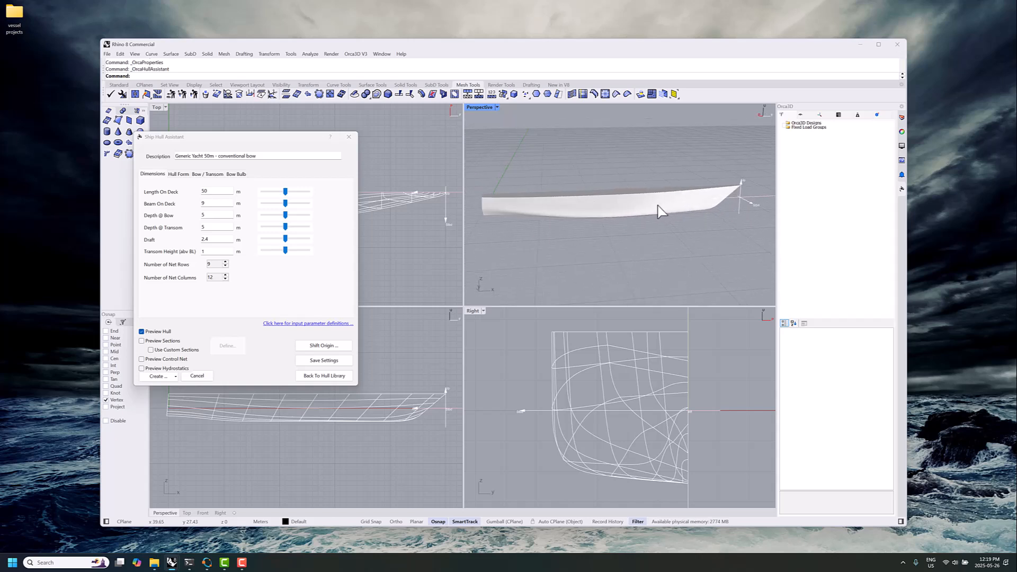
pyautogui.moveTo(658, 211); pyautogui.dragTo(638, 222)
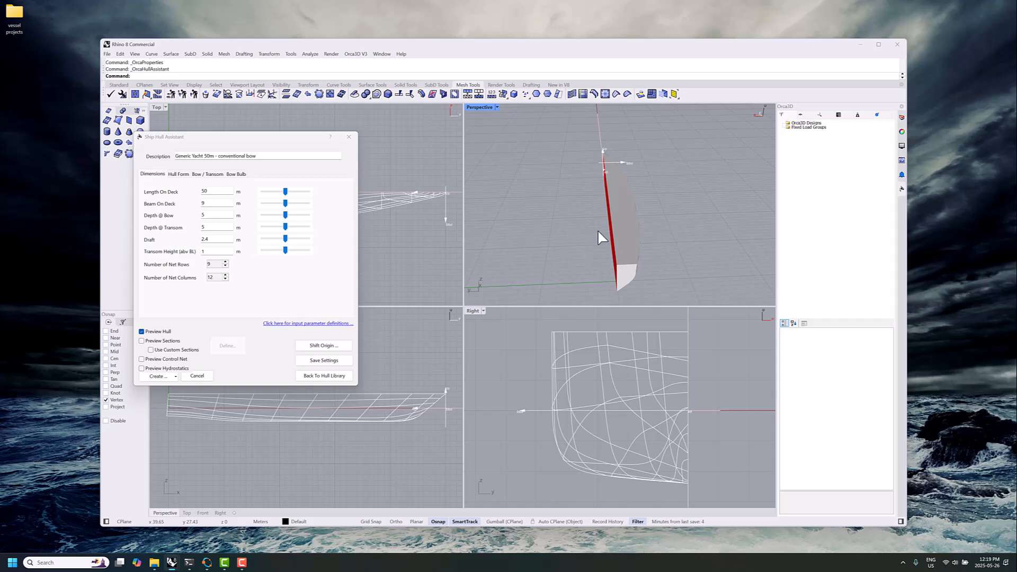
pyautogui.moveTo(605, 234); pyautogui.dragTo(631, 223)
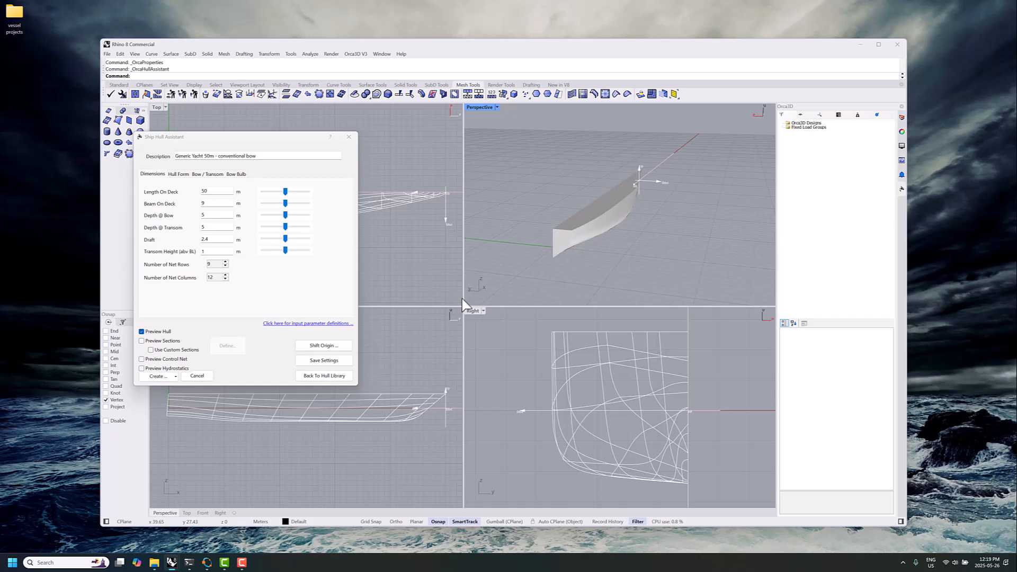
pyautogui.moveTo(567, 212); pyautogui.dragTo(502, 210)
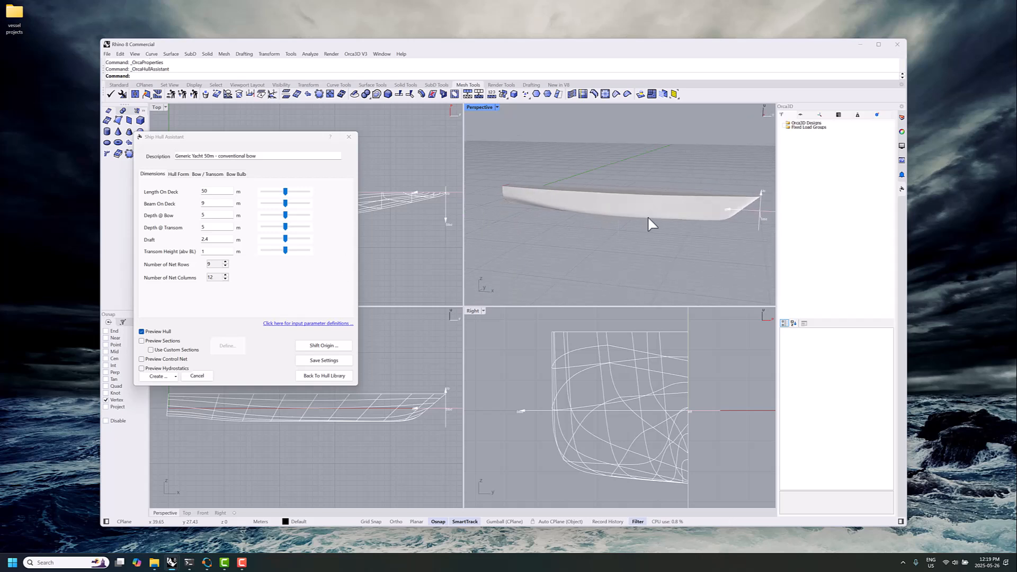
pyautogui.scroll(6, 647, 218)
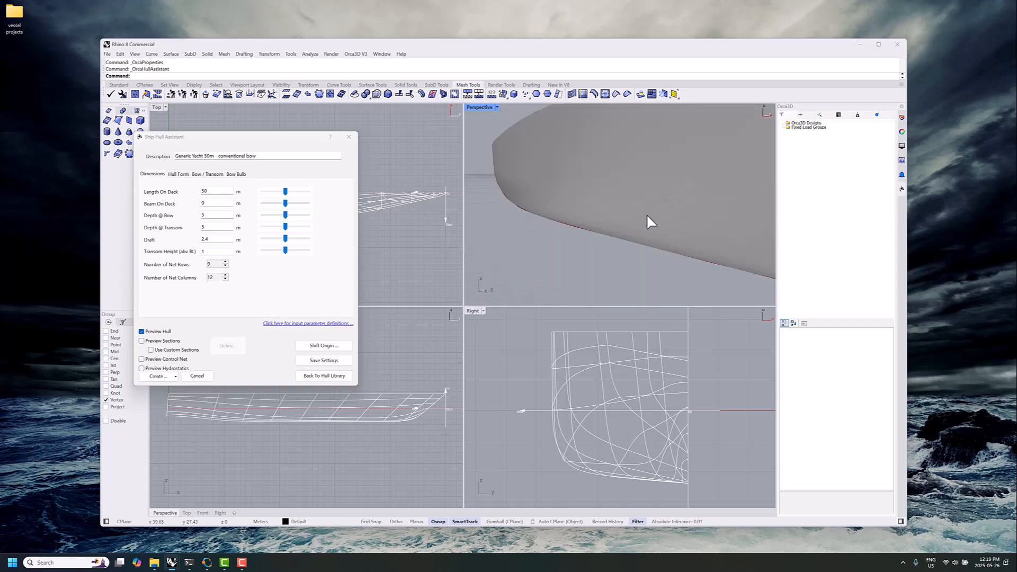
pyautogui.scroll(-8, 649, 222)
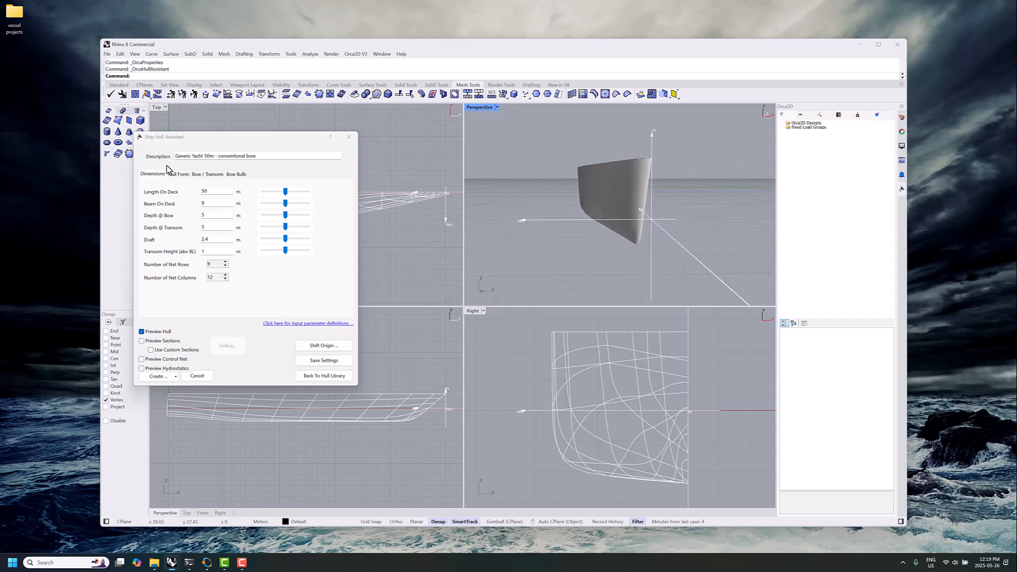
# Review the hull form parameters while inspecting the previewed hull's shape, and return to the main dimensions
pyautogui.click(178, 174)
pyautogui.moveTo(491, 185); pyautogui.dragTo(549, 193)
pyautogui.moveTo(709, 182); pyautogui.dragTo(730, 213)
pyautogui.moveTo(597, 234)
pyautogui.mouseDown()
pyautogui.moveTo(613, 233)
pyautogui.moveTo(594, 245)
pyautogui.mouseUp()
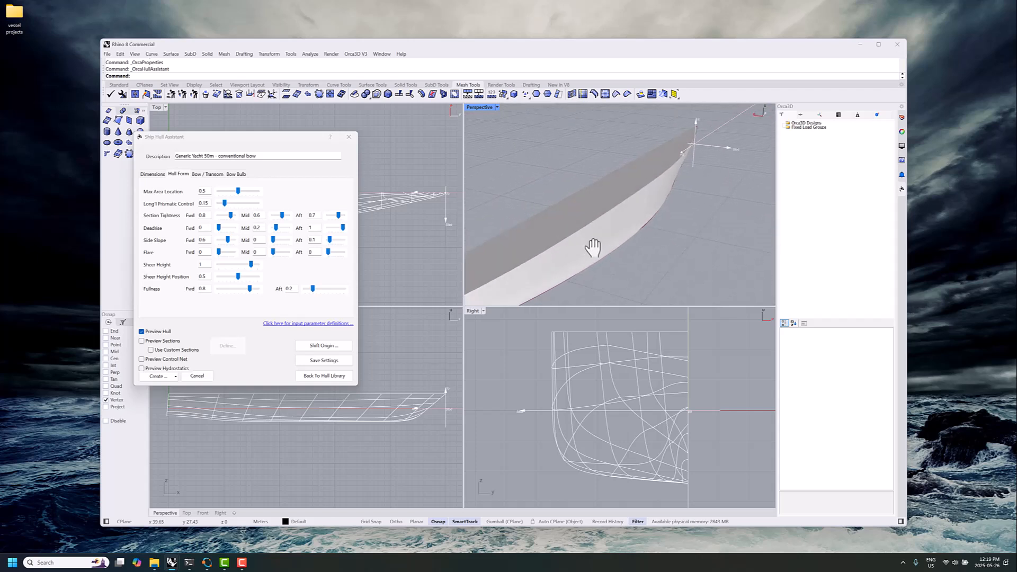
pyautogui.scroll(-5, 592, 245)
pyautogui.moveTo(606, 220); pyautogui.dragTo(690, 208)
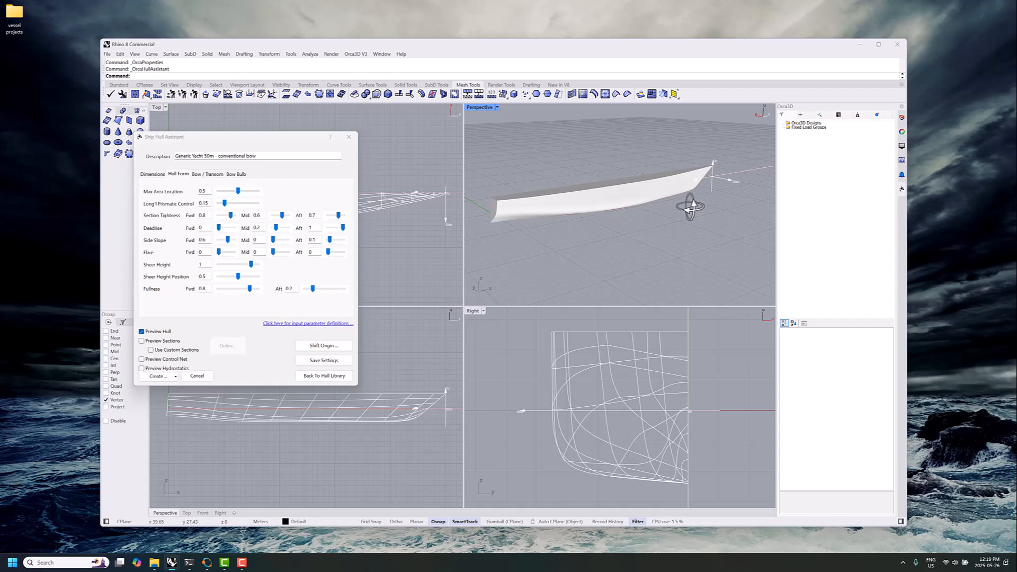
pyautogui.moveTo(691, 208); pyautogui.dragTo(635, 202)
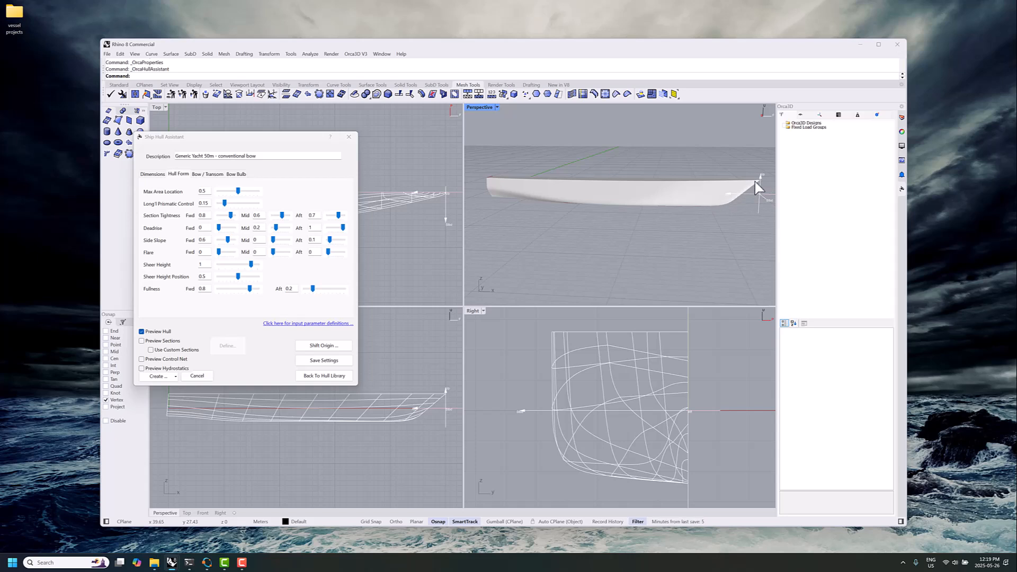
pyautogui.moveTo(732, 208); pyautogui.dragTo(752, 193)
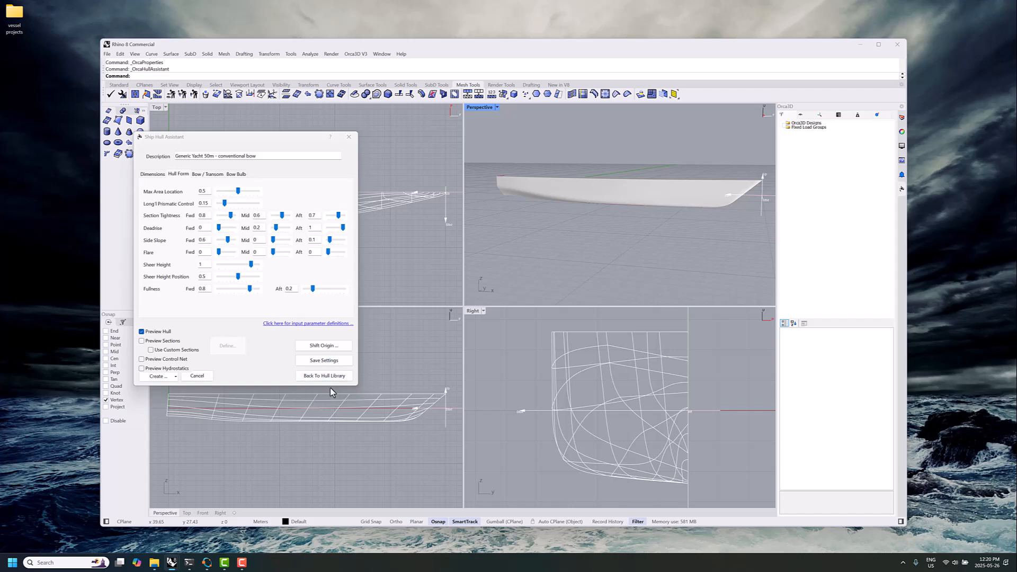
pyautogui.click(158, 176)
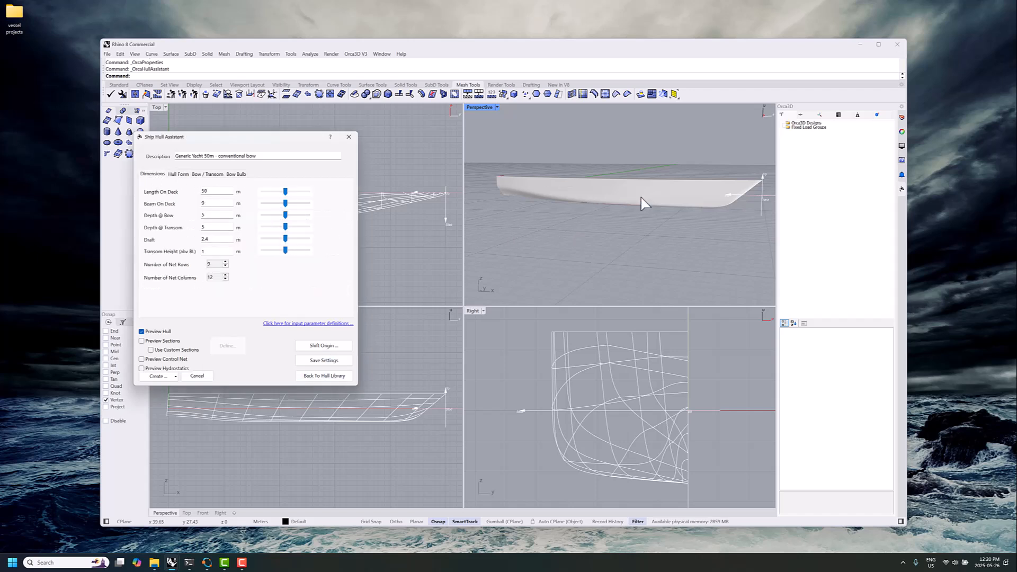
# Turn on the hydrostatics preview and set the hull's draft to 0 m
pyautogui.moveTo(642, 205); pyautogui.dragTo(568, 243)
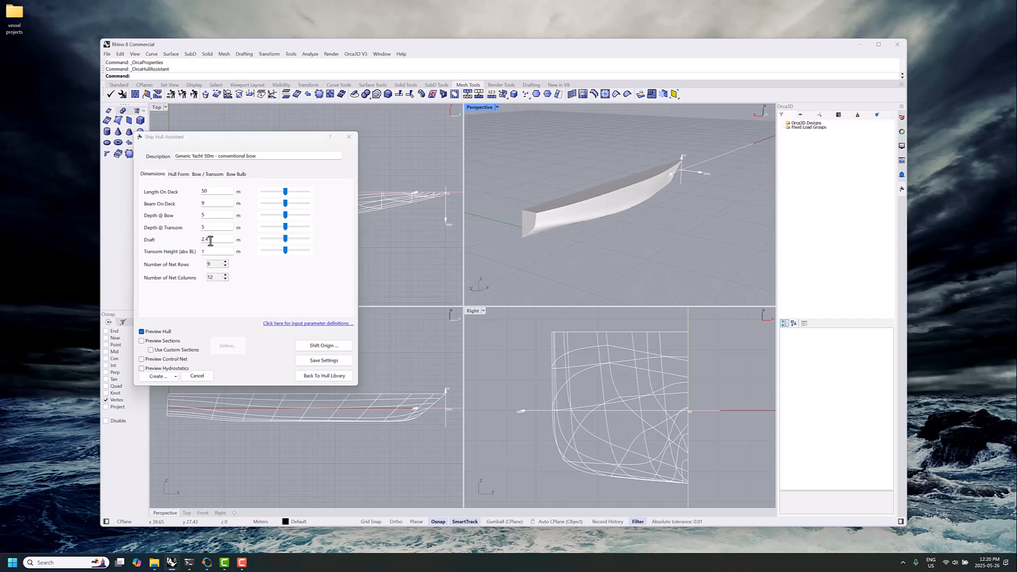
pyautogui.click(169, 369)
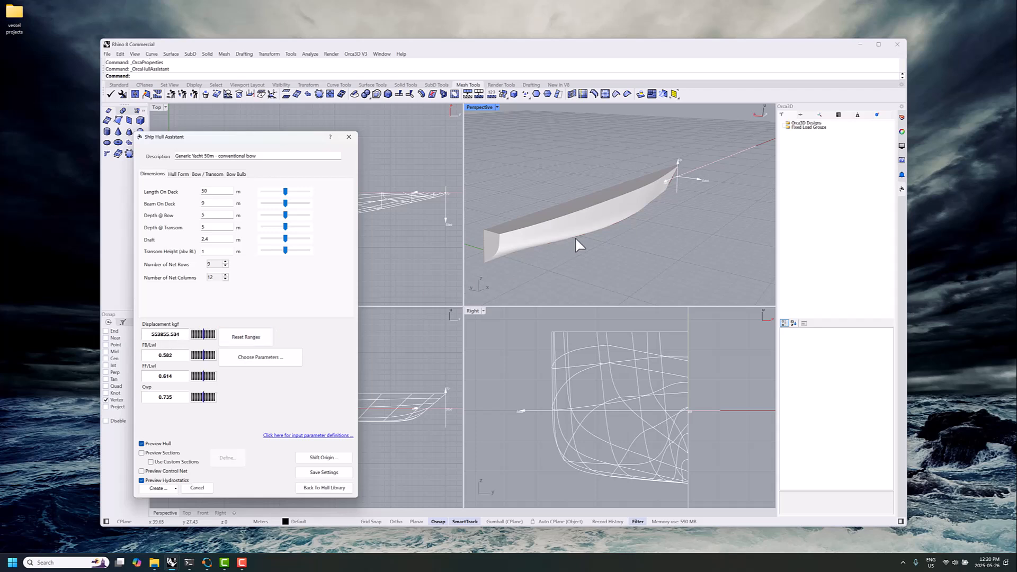
pyautogui.moveTo(576, 238); pyautogui.dragTo(556, 240)
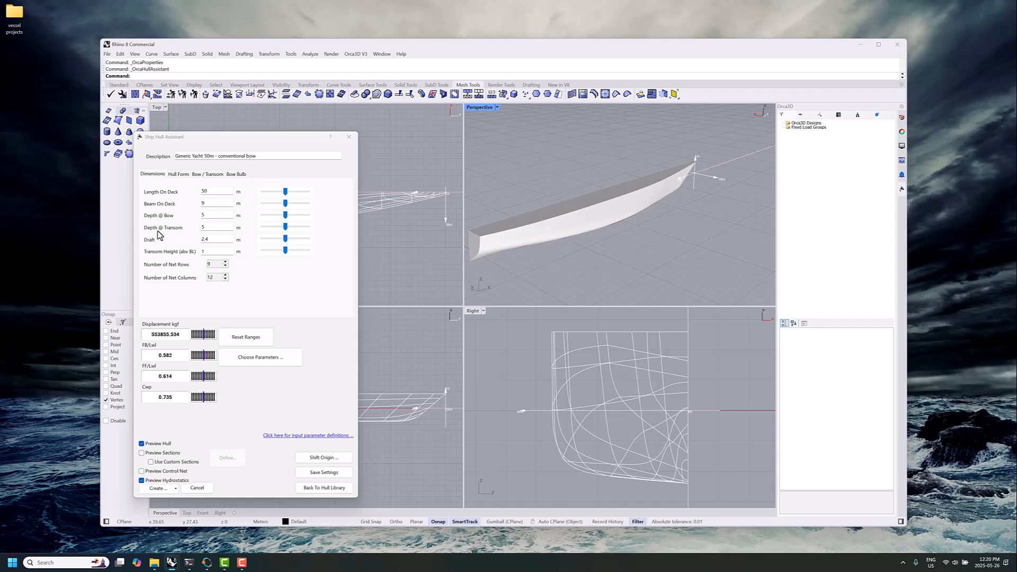
pyautogui.doubleClick(213, 239)
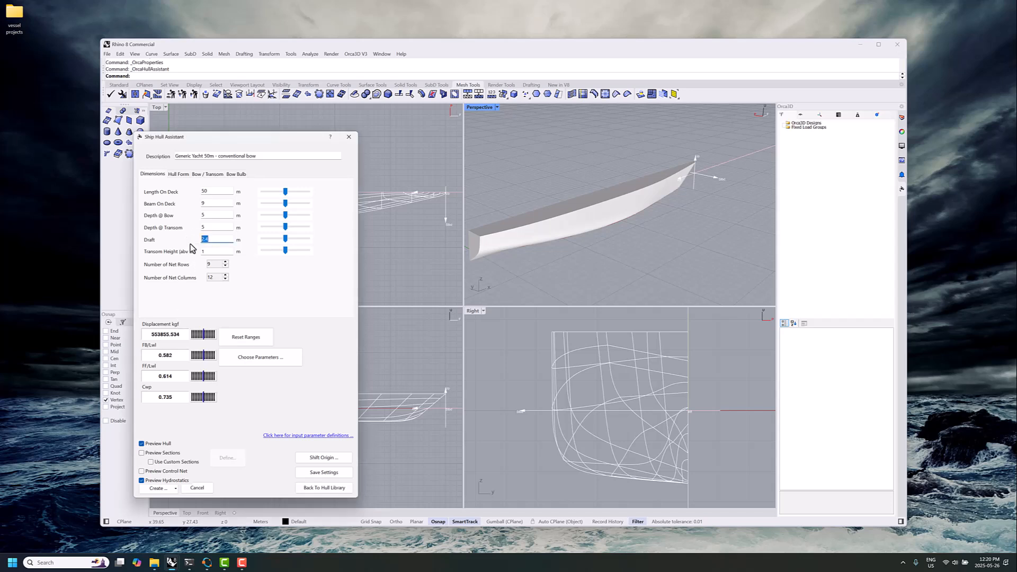
pyautogui.click(215, 228)
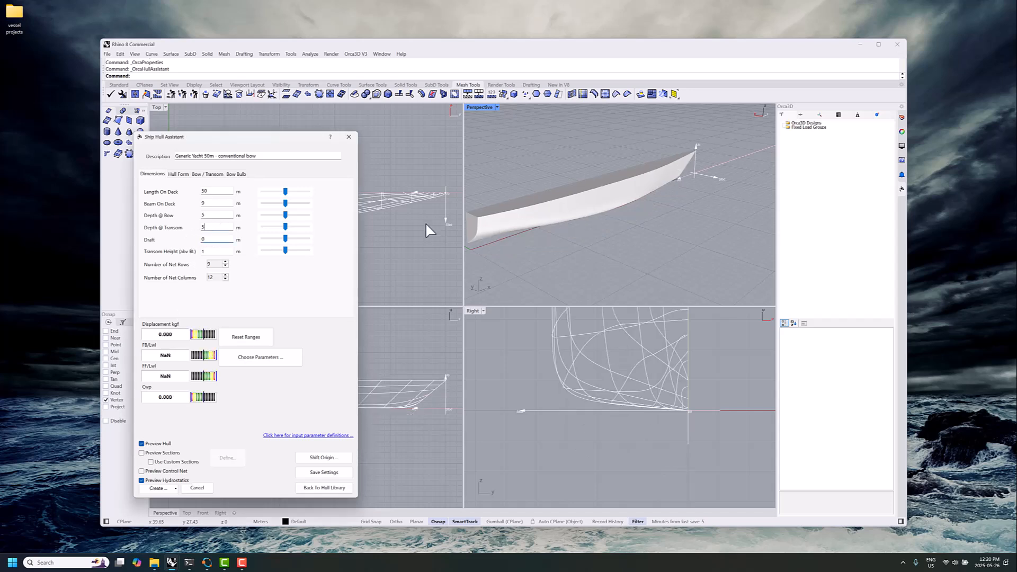
# Create the port hull, deck and transom surfaces from the ship hull settings
pyautogui.moveTo(566, 213); pyautogui.dragTo(582, 198)
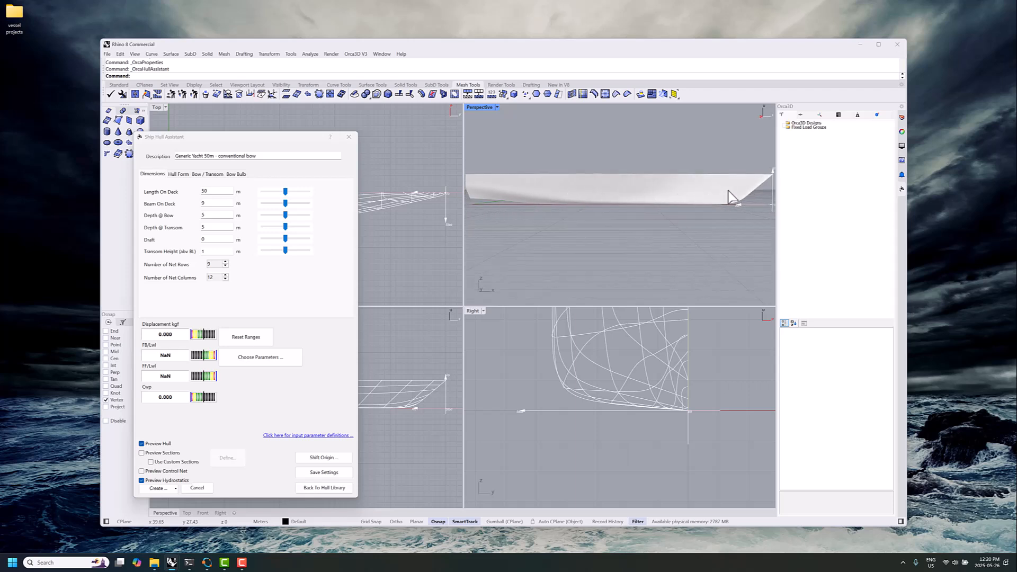
pyautogui.moveTo(676, 215); pyautogui.dragTo(654, 239)
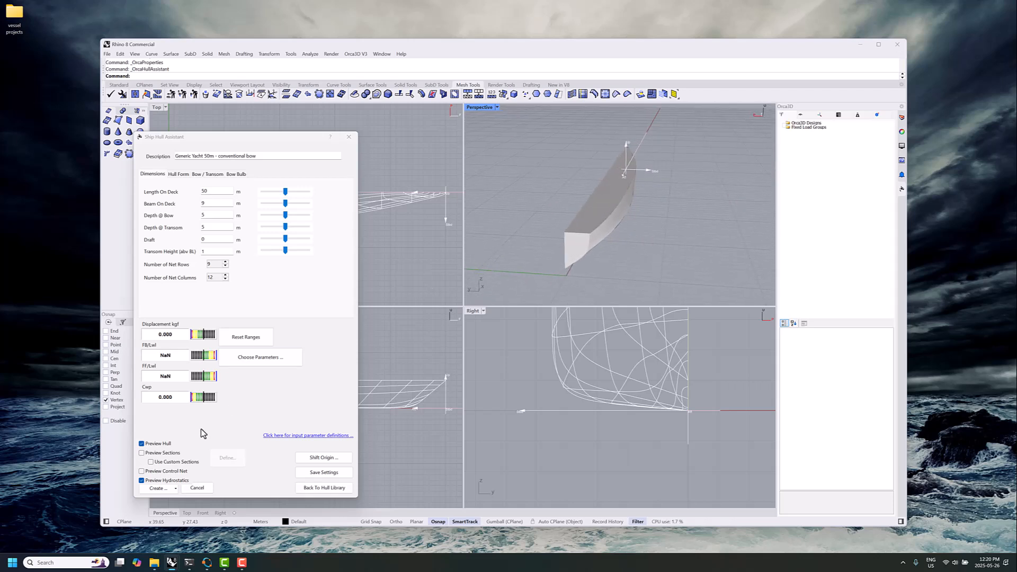
pyautogui.click(172, 488)
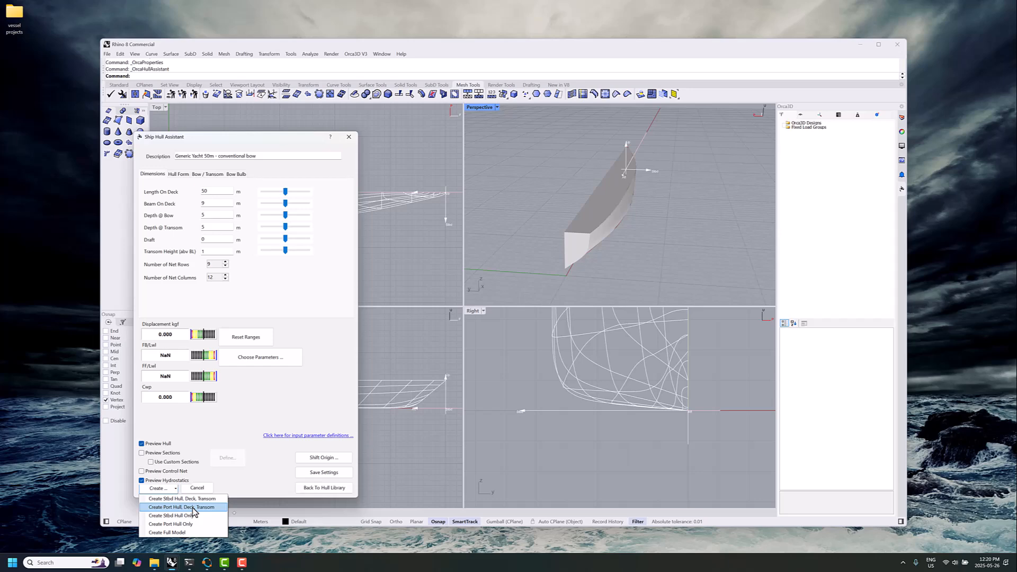
pyautogui.click(193, 507)
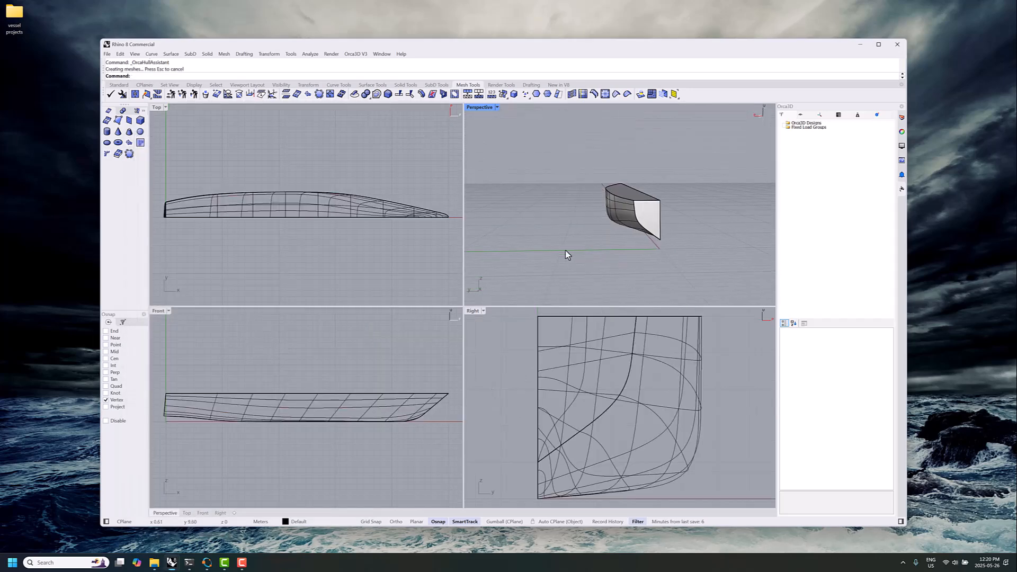
# Start QuadRemesh on the hull, deck and transom surfaces with the preview and deletion of the input objects enabled
pyautogui.moveTo(570, 153); pyautogui.dragTo(692, 254)
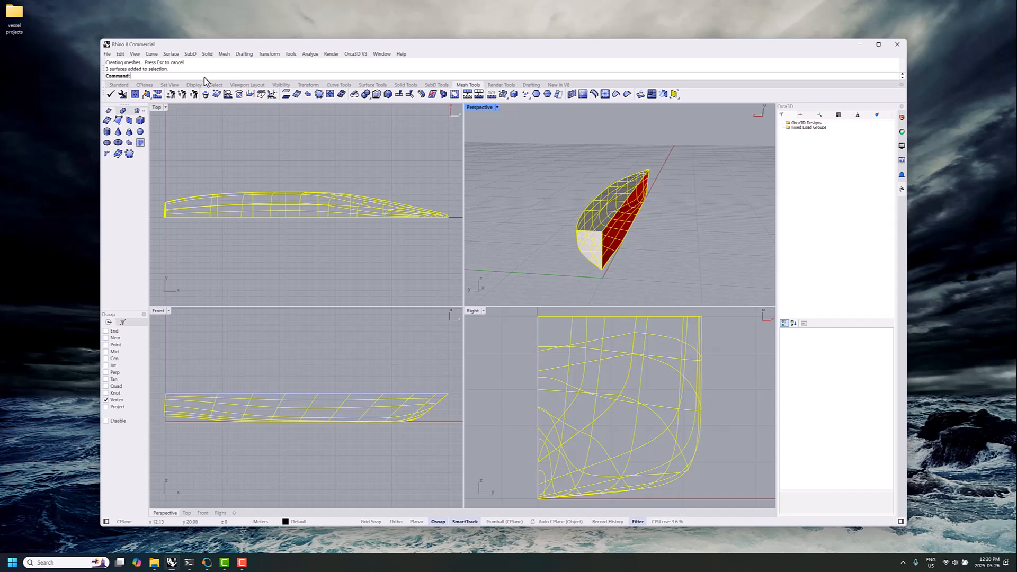
pyautogui.write('QuadRemesh')
pyautogui.press('Return')
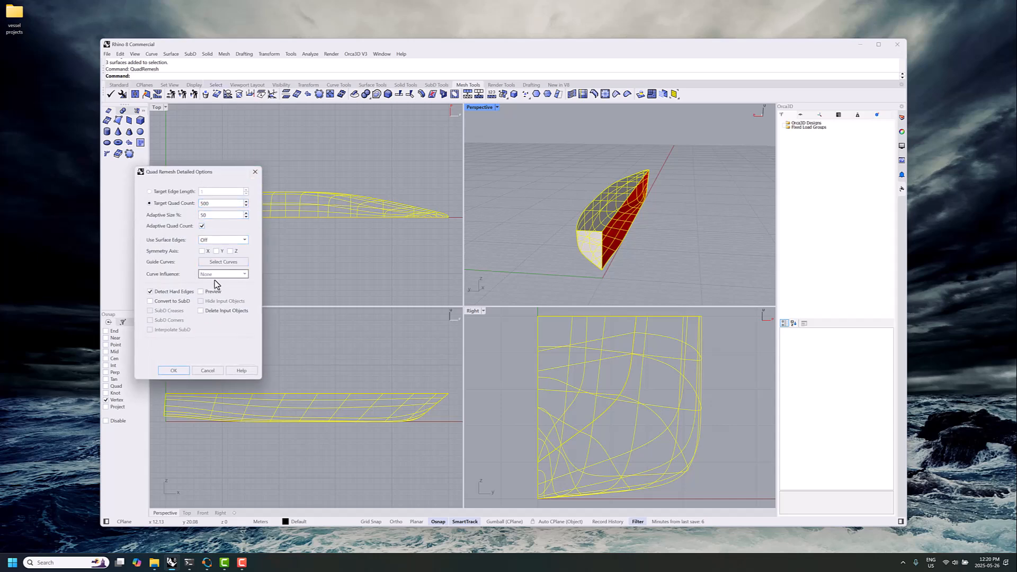
pyautogui.click(212, 295)
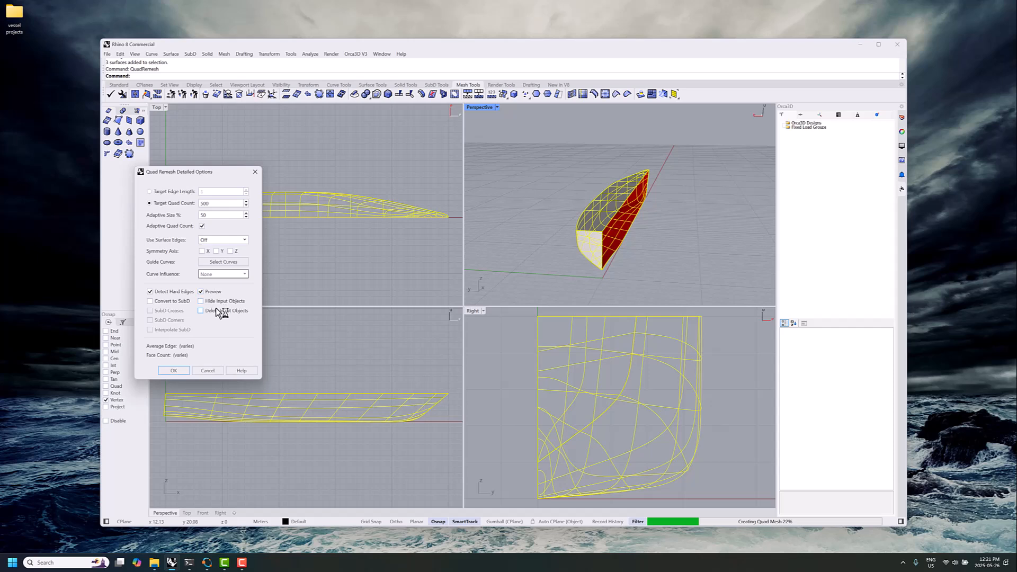
pyautogui.click(222, 311)
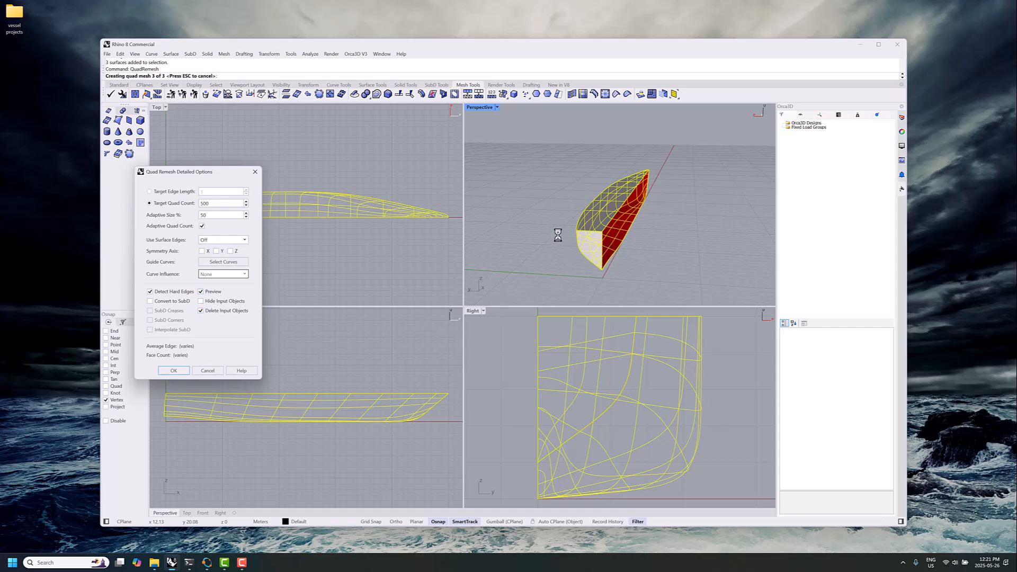
# Hide the input objects in the remesh preview and create the quad meshes with a target quad count of 500
pyautogui.moveTo(556, 232); pyautogui.dragTo(426, 245)
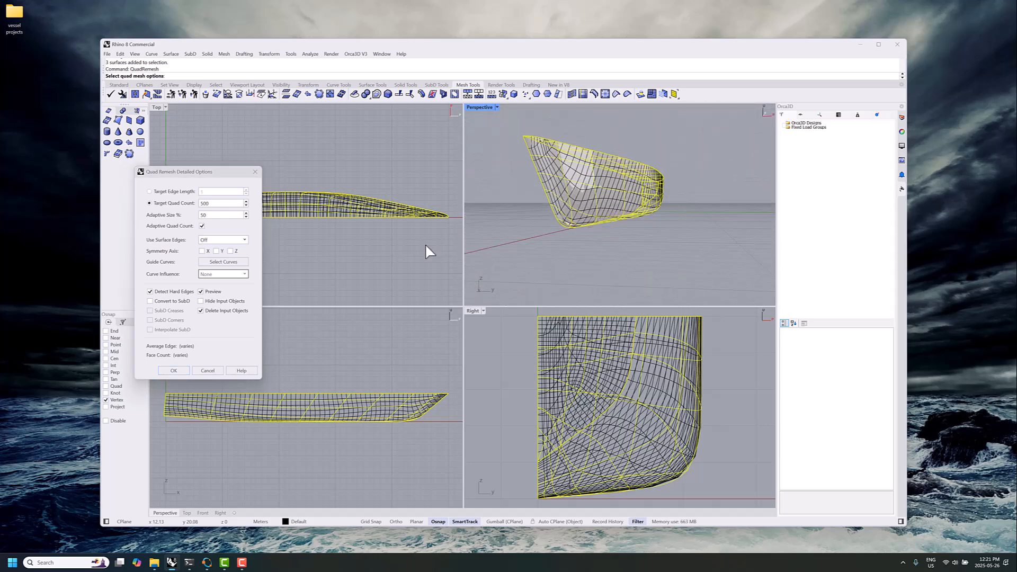
pyautogui.moveTo(556, 235); pyautogui.dragTo(551, 164)
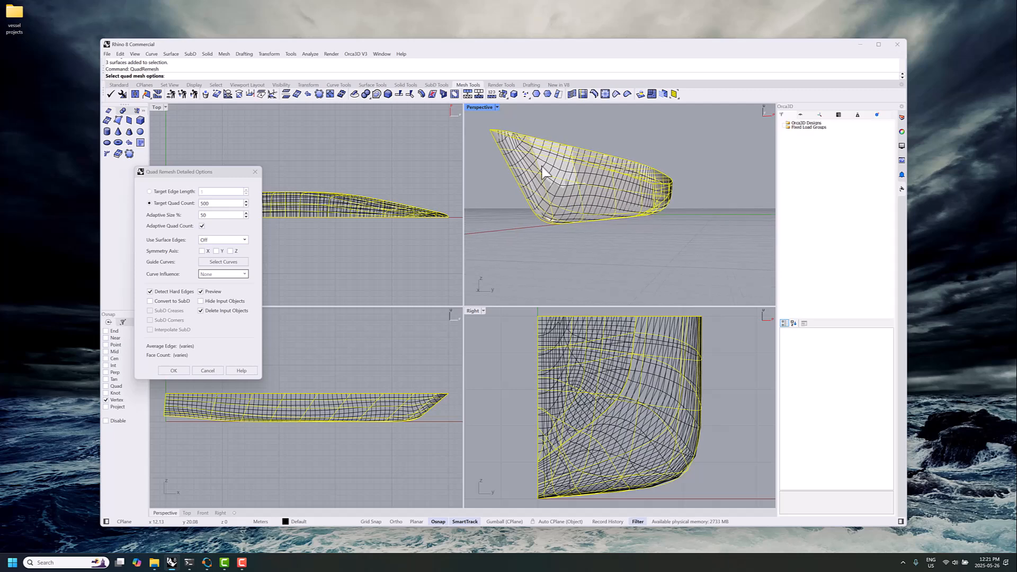
pyautogui.moveTo(613, 185); pyautogui.dragTo(772, 169)
pyautogui.moveTo(297, 206); pyautogui.dragTo(312, 213)
pyautogui.click(201, 301)
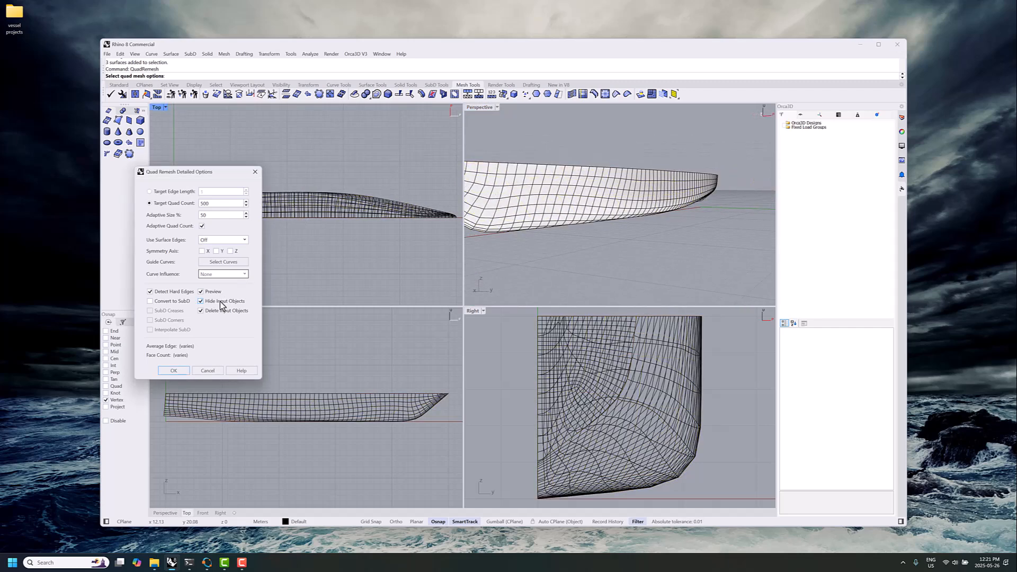
pyautogui.moveTo(526, 243); pyautogui.dragTo(726, 241)
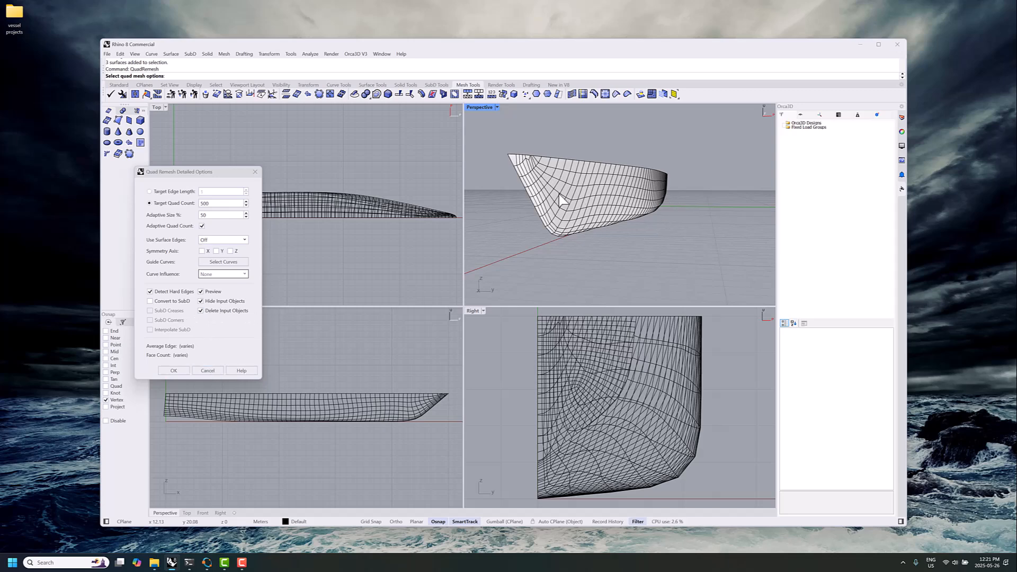
pyautogui.click(185, 372)
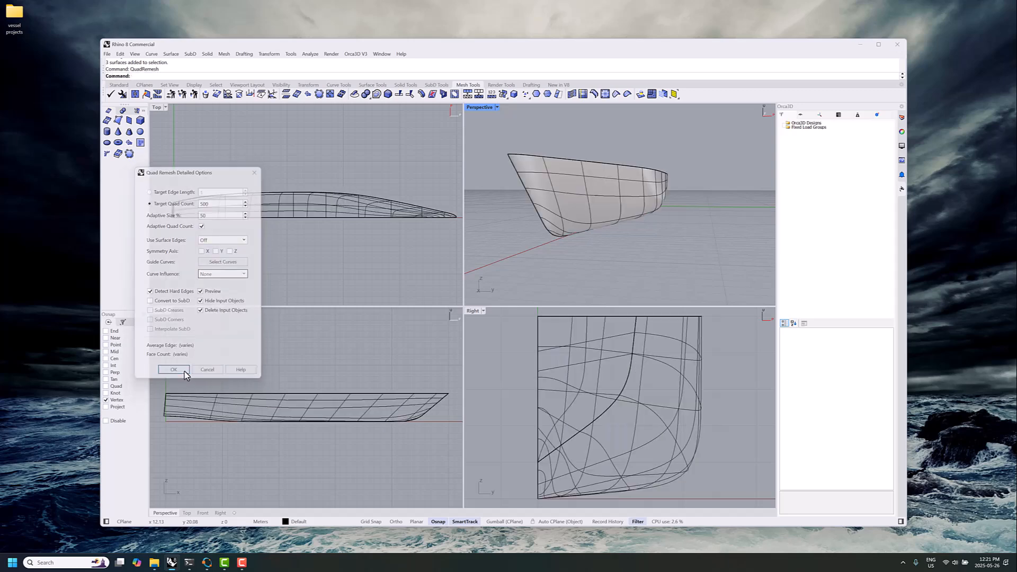
pyautogui.moveTo(710, 236); pyautogui.dragTo(684, 245)
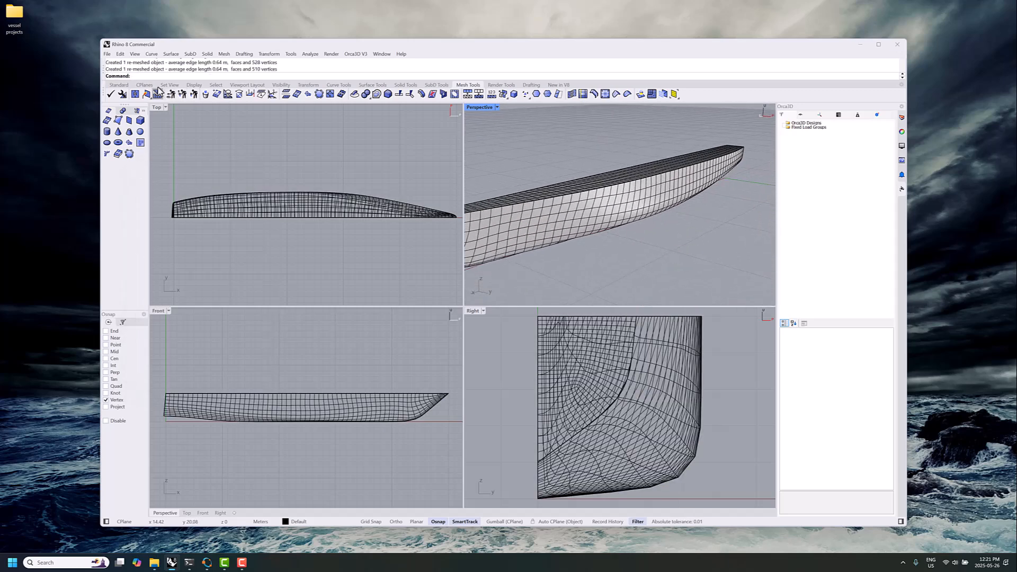
# Save the hull meshes as the OBJ file "conventional hull" in the 50m-conventional bow folder, using the polygon mesh export option
pyautogui.click(106, 53)
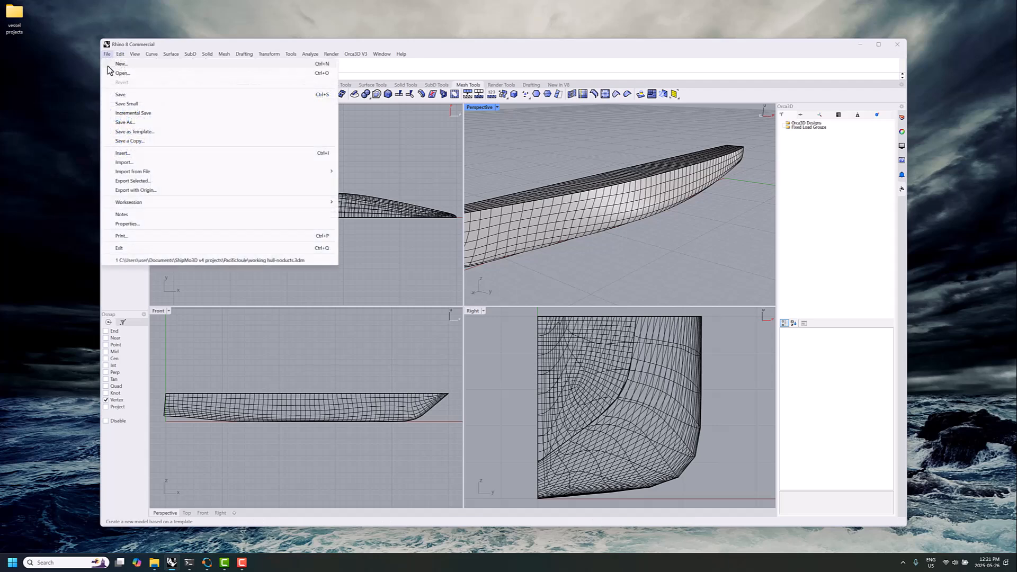
pyautogui.click(136, 127)
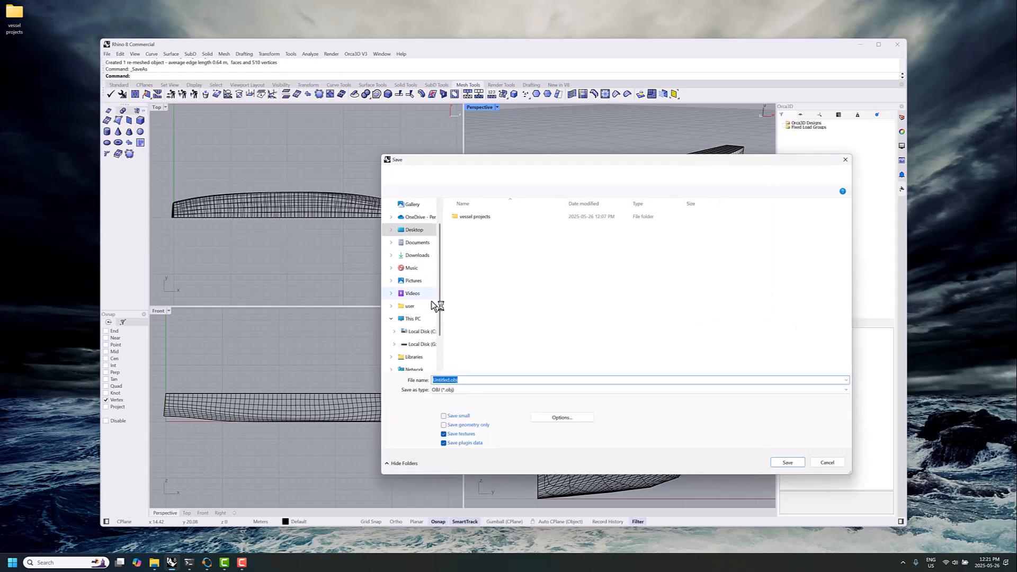
pyautogui.doubleClick(490, 217)
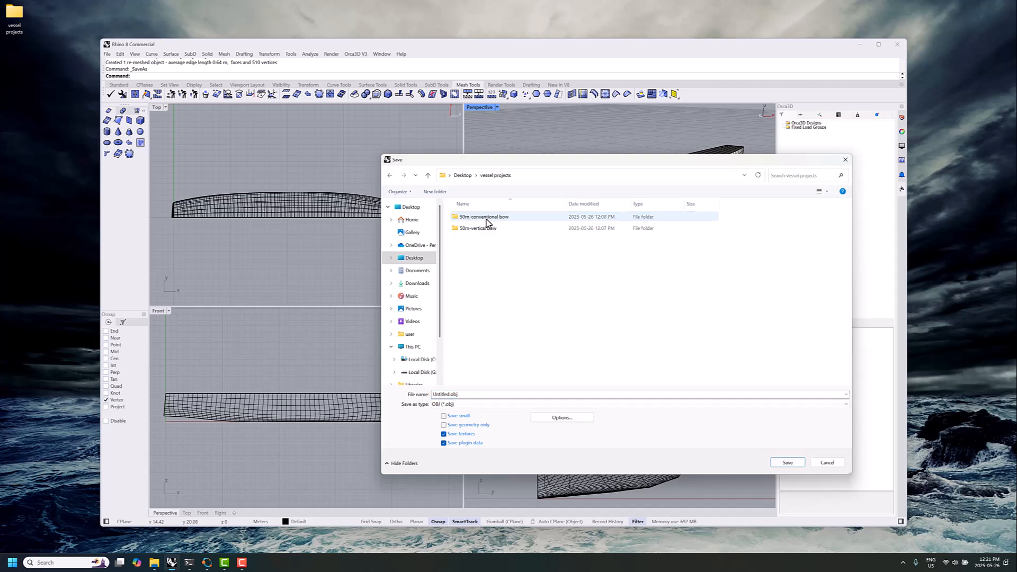
pyautogui.doubleClick(491, 221)
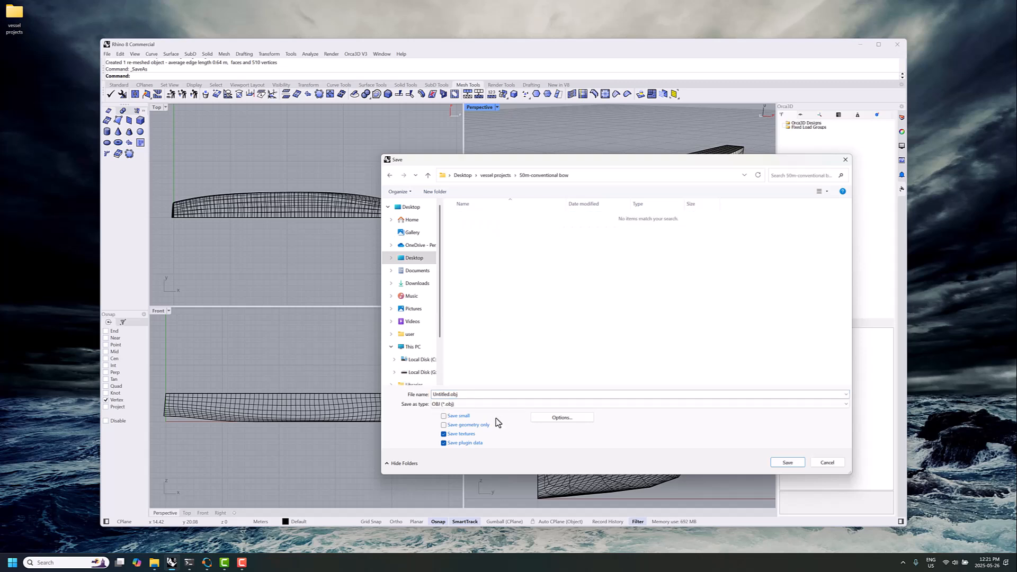
pyautogui.doubleClick(448, 394)
pyautogui.write('conve')
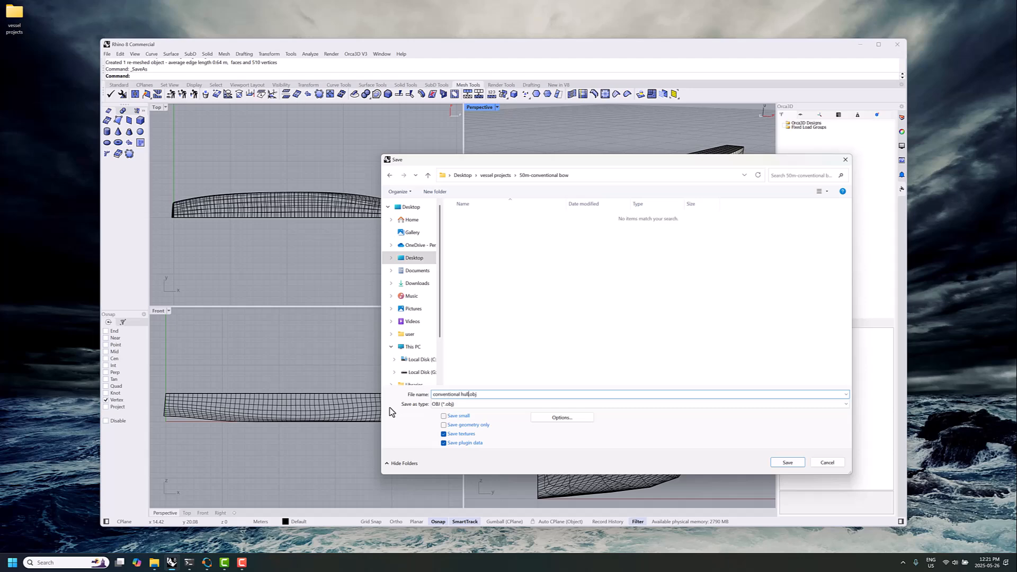
pyautogui.click(787, 463)
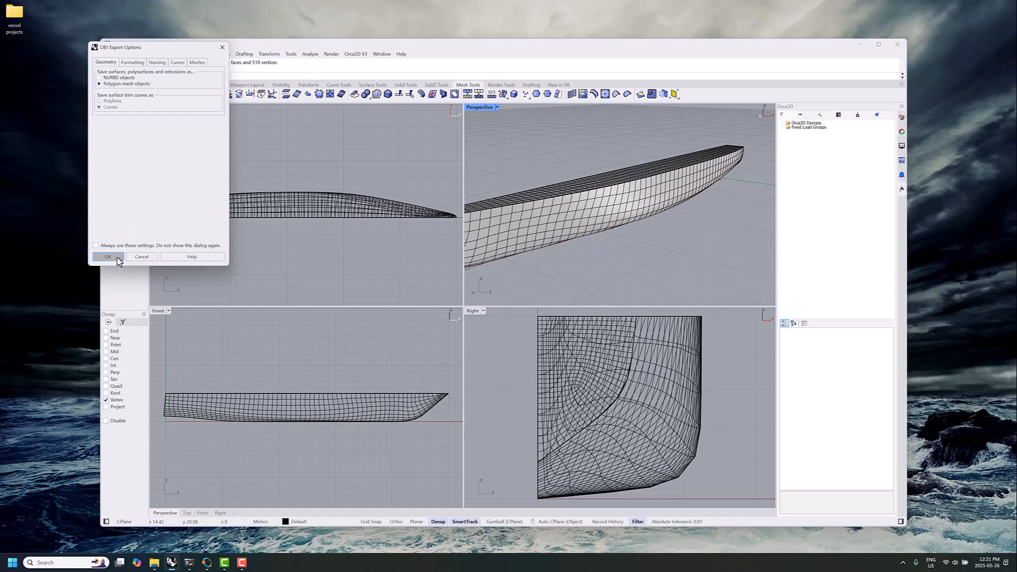
pyautogui.click(108, 257)
# Delete the conventional-bow hull, deck and transom meshes from the model
pyautogui.scroll(-5, 585, 254)
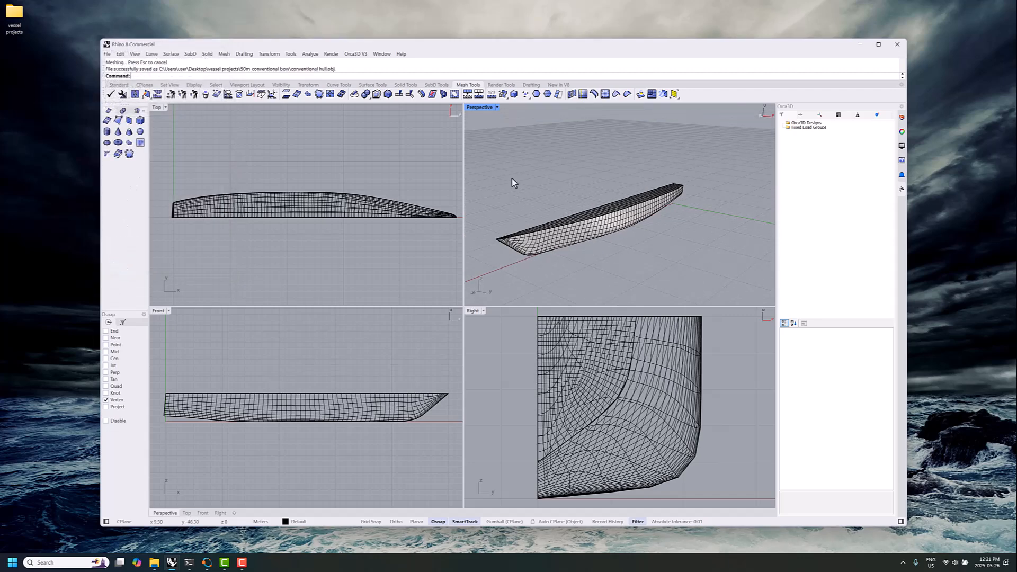
pyautogui.moveTo(492, 157); pyautogui.dragTo(720, 274)
pyautogui.press('Delete')
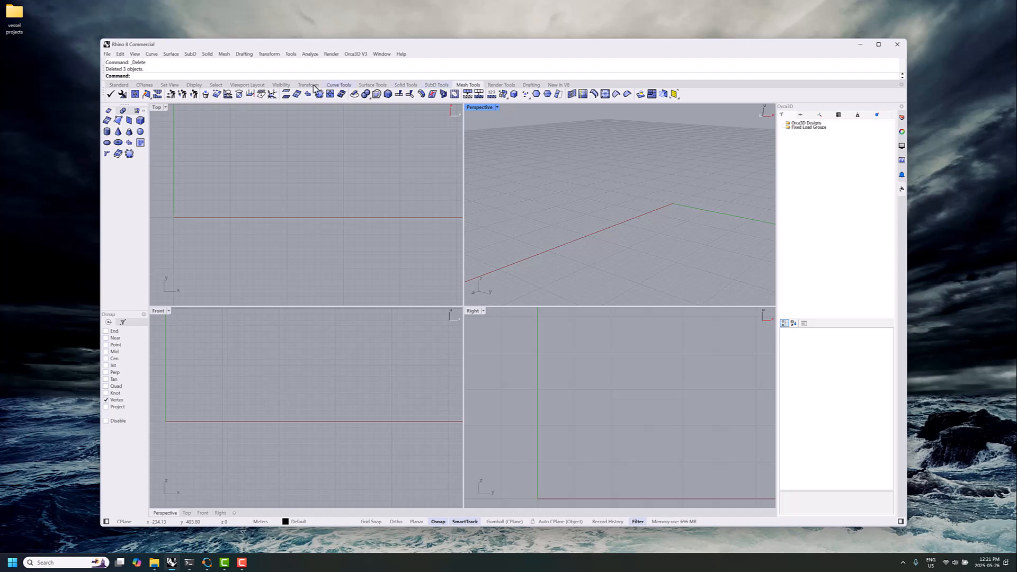
# Open the Orca3D ship hull assistant for Generic Yacht 50m - vertical bow and turn on the hull preview
pyautogui.click(365, 55)
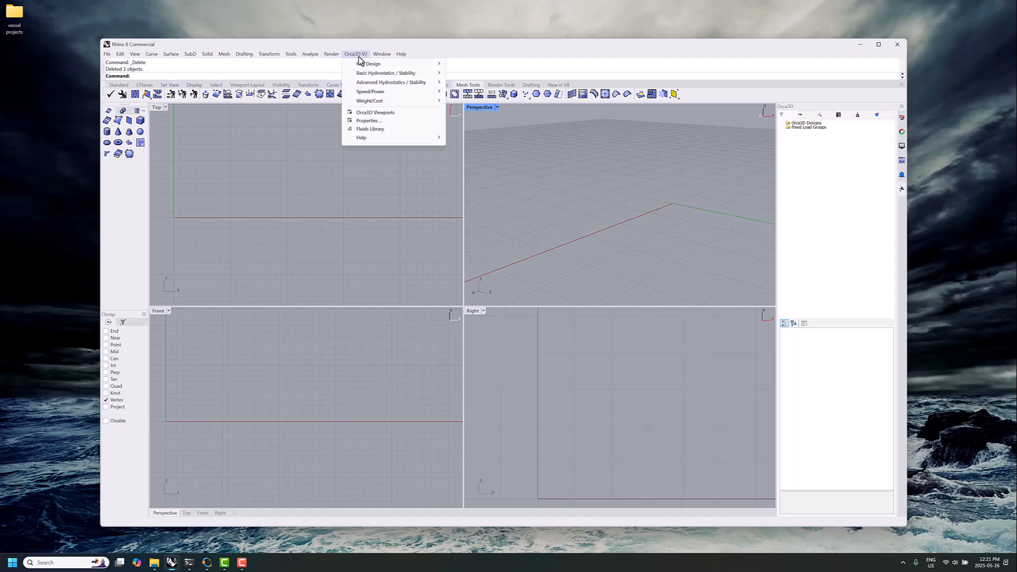
pyautogui.moveTo(362, 64)
pyautogui.click(476, 64)
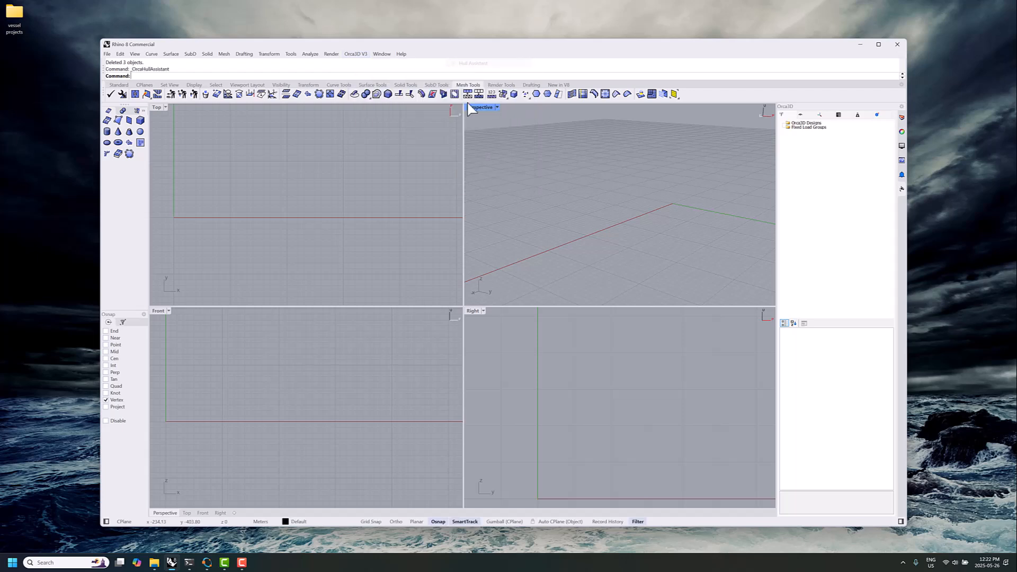
pyautogui.click(61, 103)
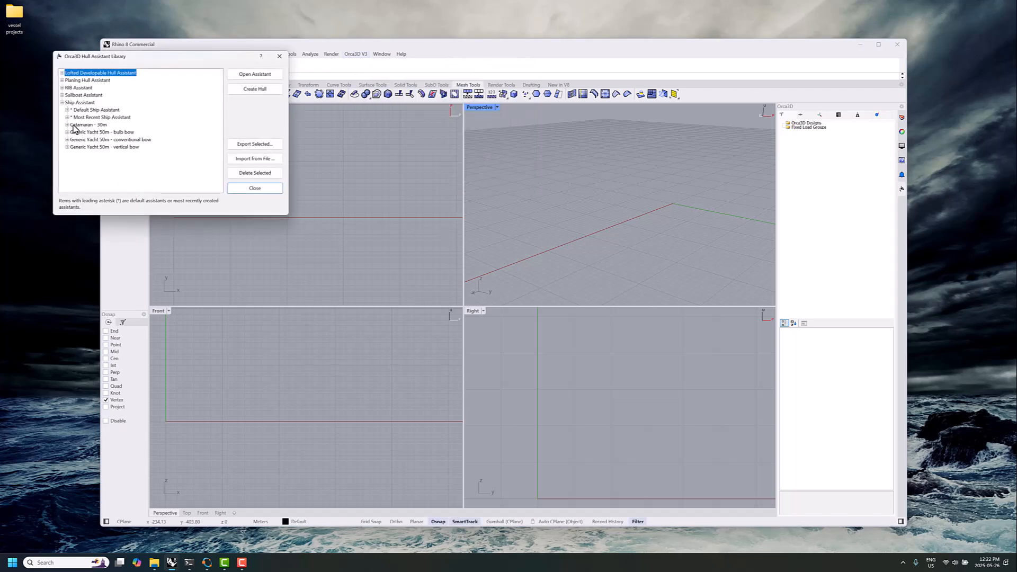
pyautogui.click(122, 148)
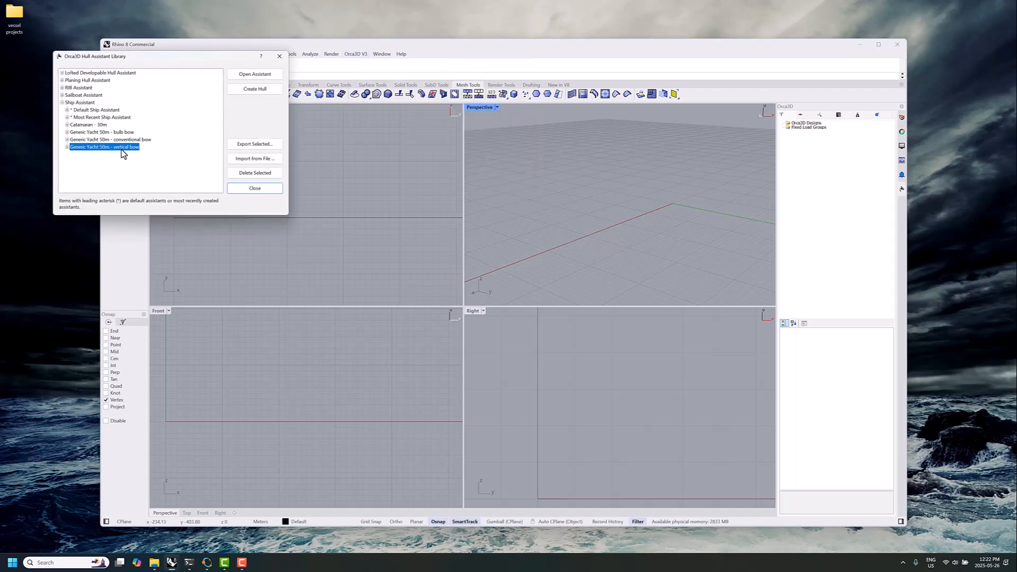
pyautogui.click(251, 74)
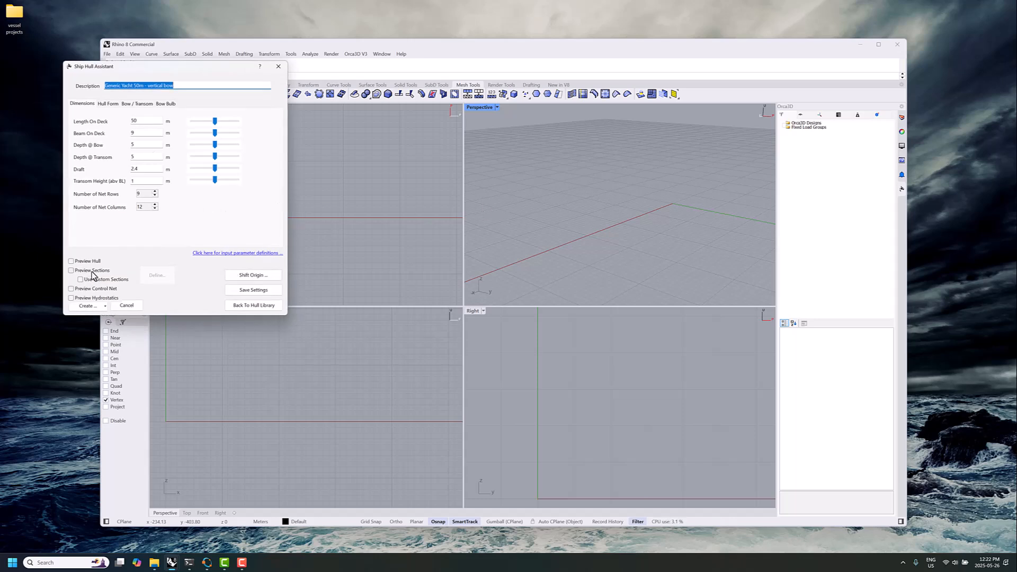
pyautogui.click(71, 261)
pyautogui.moveTo(616, 227); pyautogui.dragTo(726, 227)
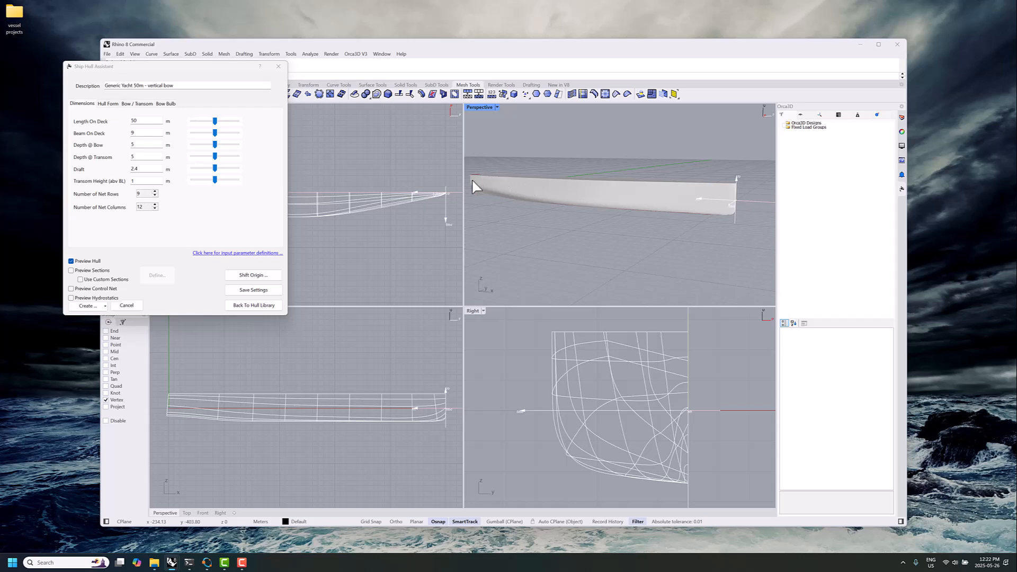
pyautogui.moveTo(621, 205); pyautogui.dragTo(638, 237)
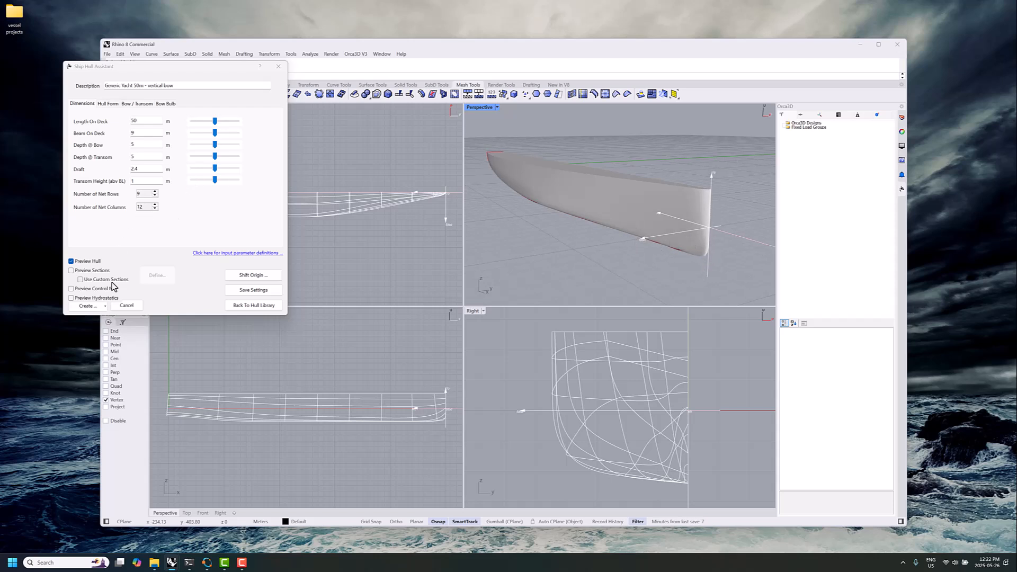
# Turn on the hydrostatics preview and set the vertical-bow hull's draft to 0 m
pyautogui.click(100, 299)
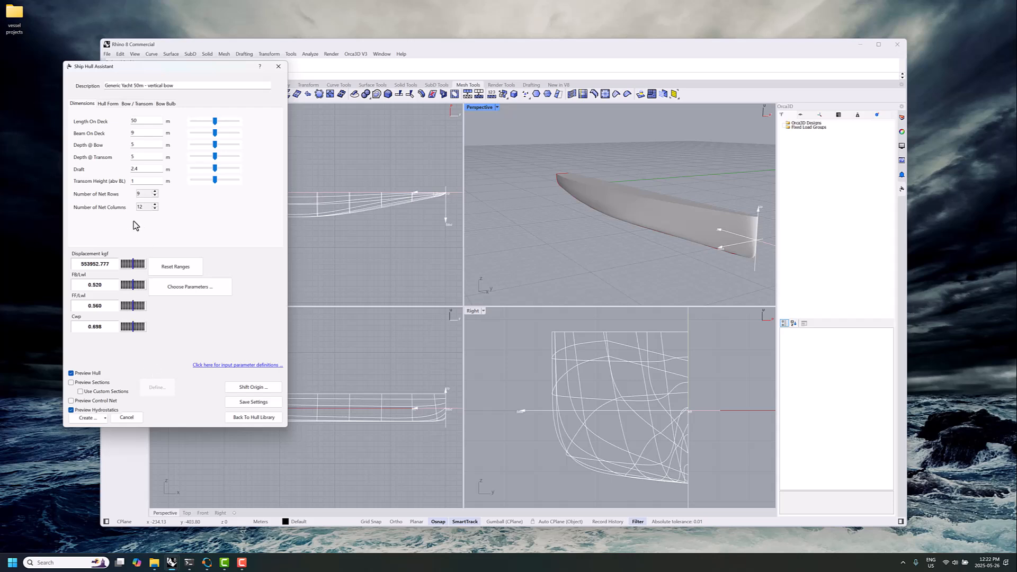
pyautogui.moveTo(146, 169); pyautogui.dragTo(103, 172)
pyautogui.write('0')
pyautogui.press('Tab')
pyautogui.moveTo(559, 184); pyautogui.dragTo(492, 201)
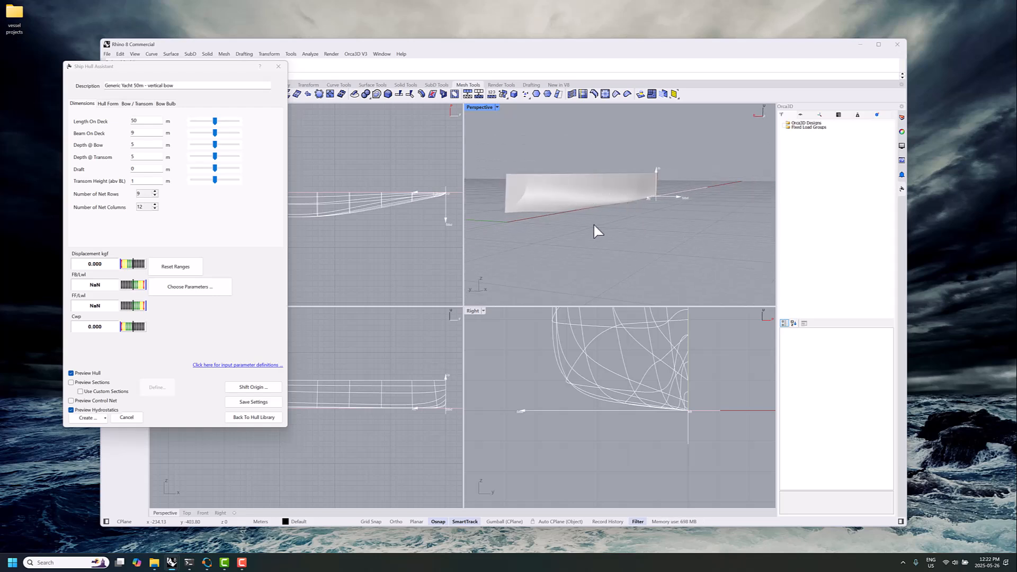
pyautogui.moveTo(594, 224)
pyautogui.mouseDown()
pyautogui.moveTo(547, 227)
pyautogui.moveTo(598, 231)
pyautogui.mouseUp()
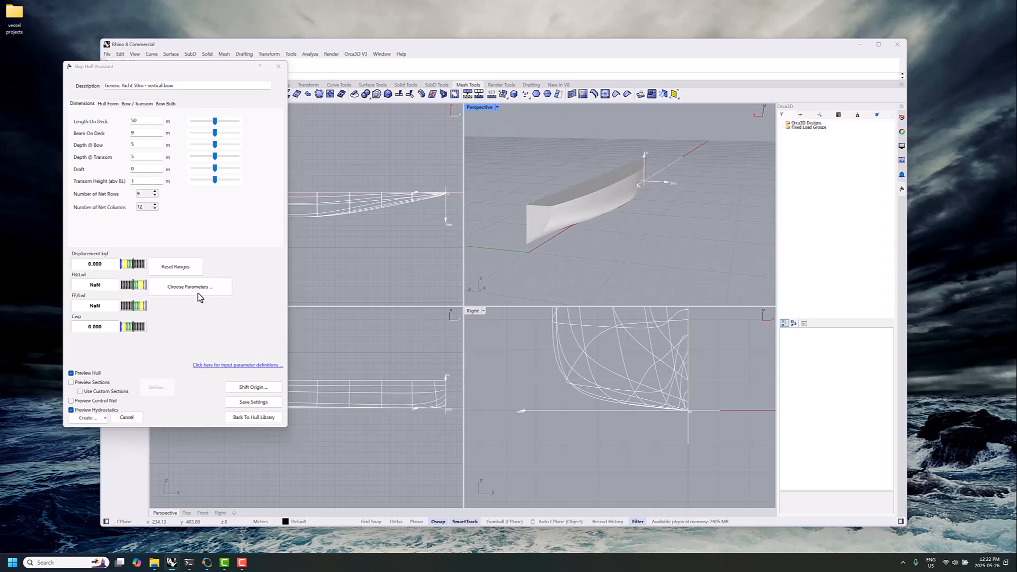
# Create the vertical-bow yacht's port hull, deck and transom surfaces from the ship hull settings
pyautogui.click(106, 418)
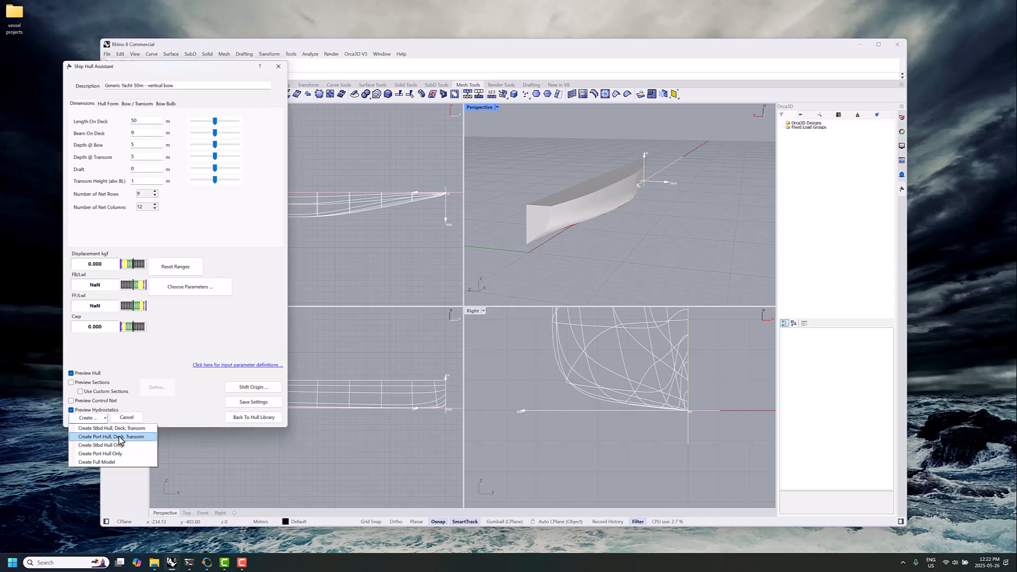
pyautogui.click(121, 438)
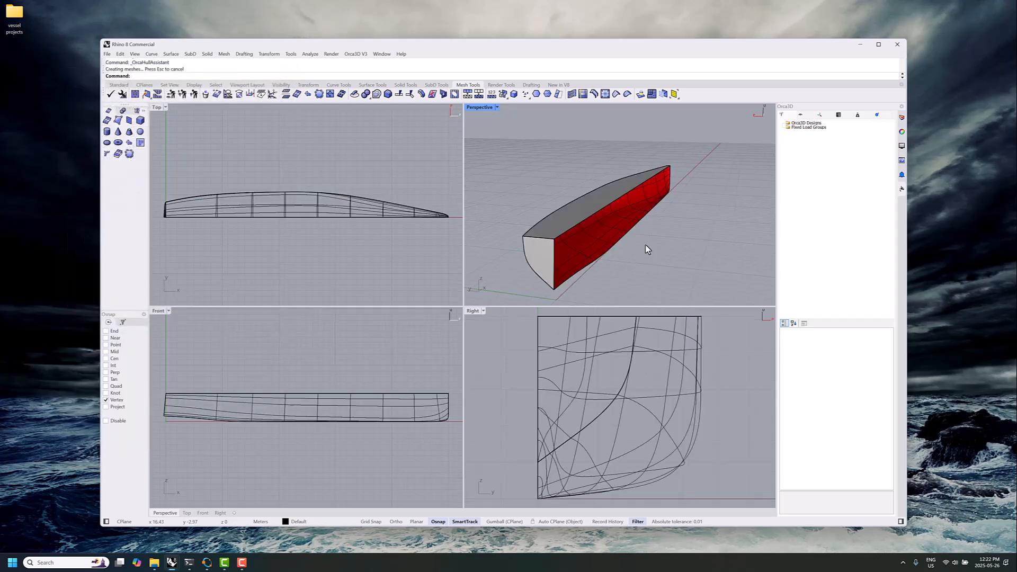
pyautogui.moveTo(645, 246); pyautogui.dragTo(662, 233)
# Start QuadRemesh on the vertical-bow hull, deck and transom surfaces with the preview and deletion of the input objects enabled
pyautogui.moveTo(505, 152); pyautogui.dragTo(729, 275)
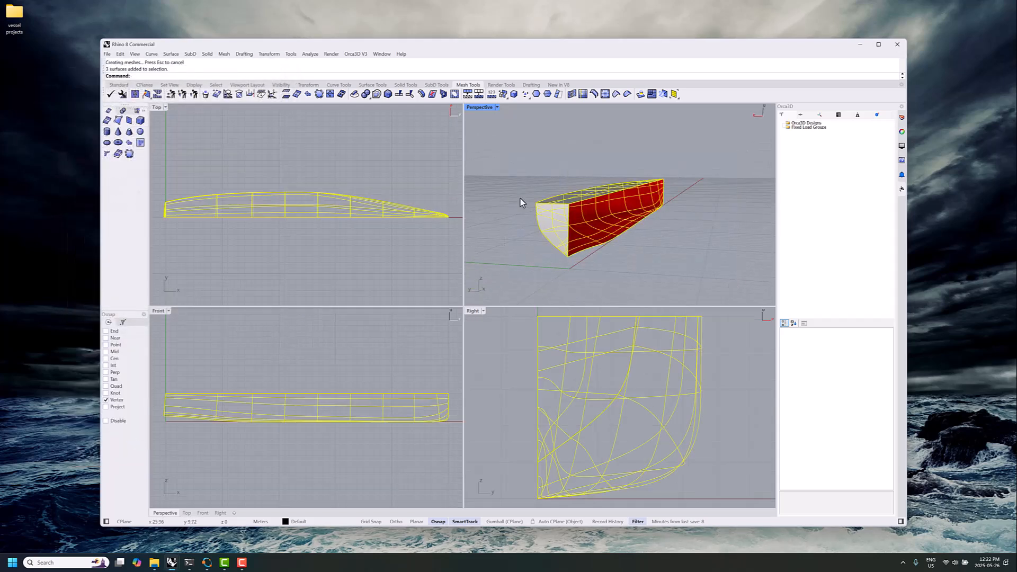
pyautogui.write('Quad')
pyautogui.press('Return')
pyautogui.click(212, 293)
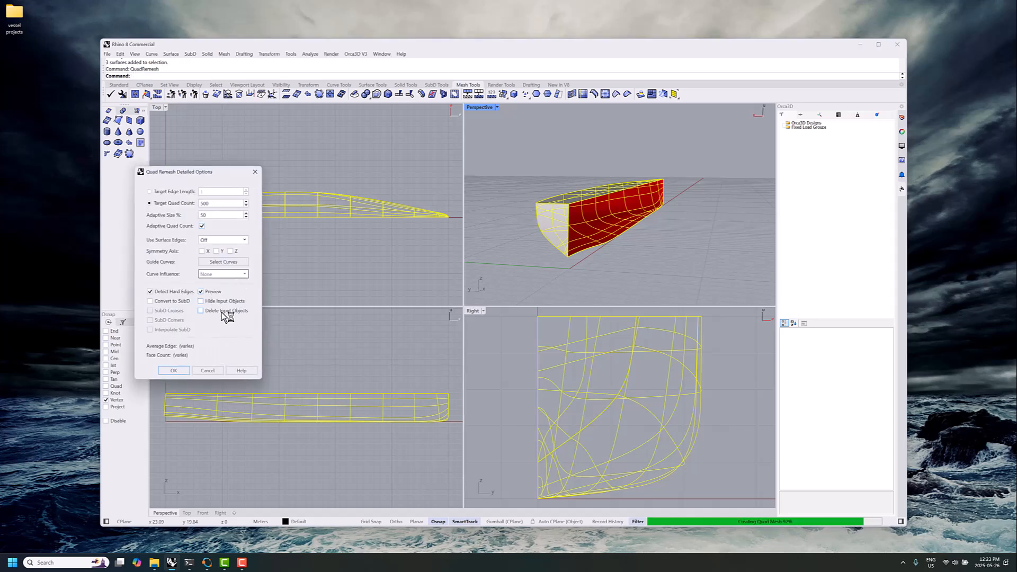
pyautogui.click(223, 312)
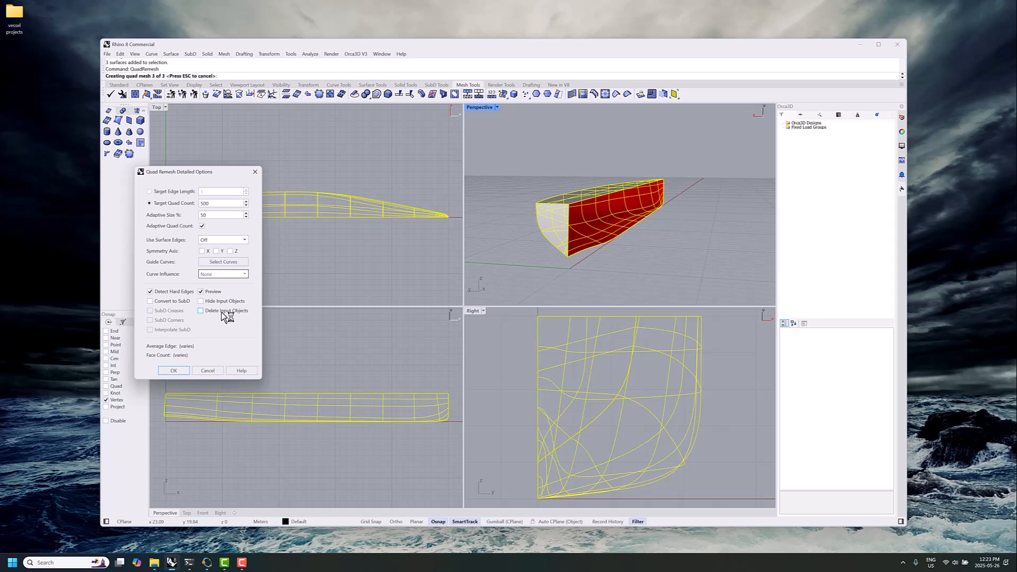
# Hide the input objects in the remesh preview and create the vertical-bow quad meshes with a target quad count of 500
pyautogui.moveTo(475, 260); pyautogui.dragTo(737, 238)
pyautogui.click(225, 302)
pyautogui.moveTo(663, 235); pyautogui.dragTo(641, 265)
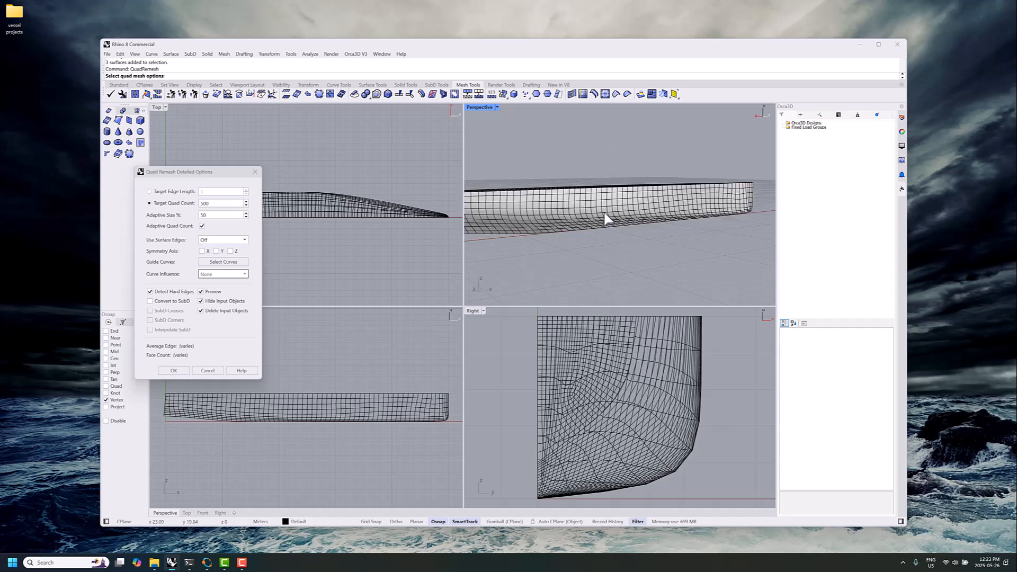
pyautogui.moveTo(565, 152); pyautogui.dragTo(611, 229)
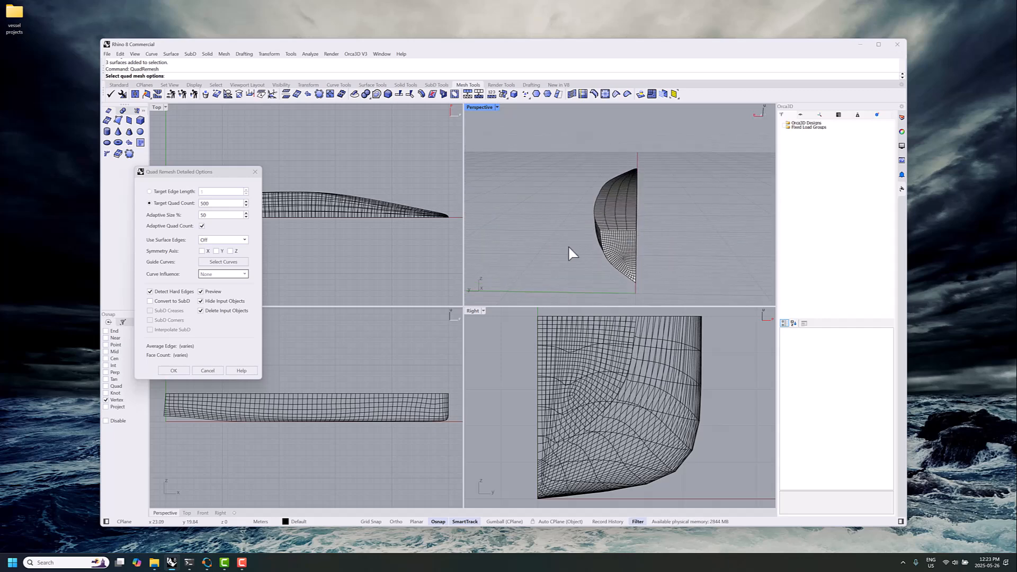
pyautogui.click(174, 370)
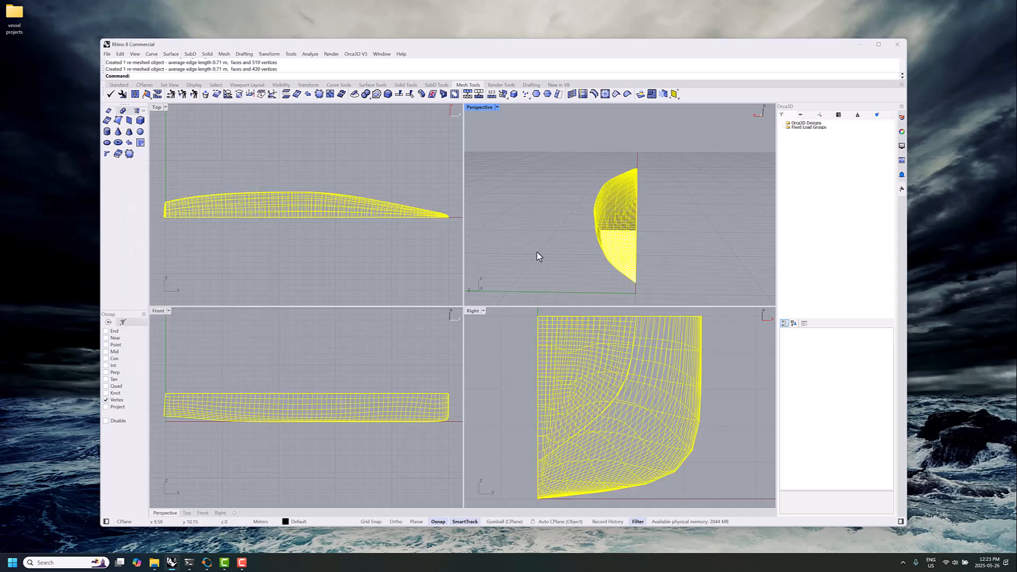
pyautogui.moveTo(672, 254)
pyautogui.mouseDown()
pyautogui.moveTo(577, 243)
pyautogui.moveTo(585, 224)
pyautogui.moveTo(613, 217)
pyautogui.moveTo(602, 231)
pyautogui.moveTo(717, 220)
pyautogui.moveTo(628, 239)
pyautogui.moveTo(620, 208)
pyautogui.moveTo(626, 238)
pyautogui.moveTo(733, 236)
pyautogui.moveTo(704, 238)
pyautogui.mouseUp()
pyautogui.moveTo(571, 245); pyautogui.dragTo(609, 241)
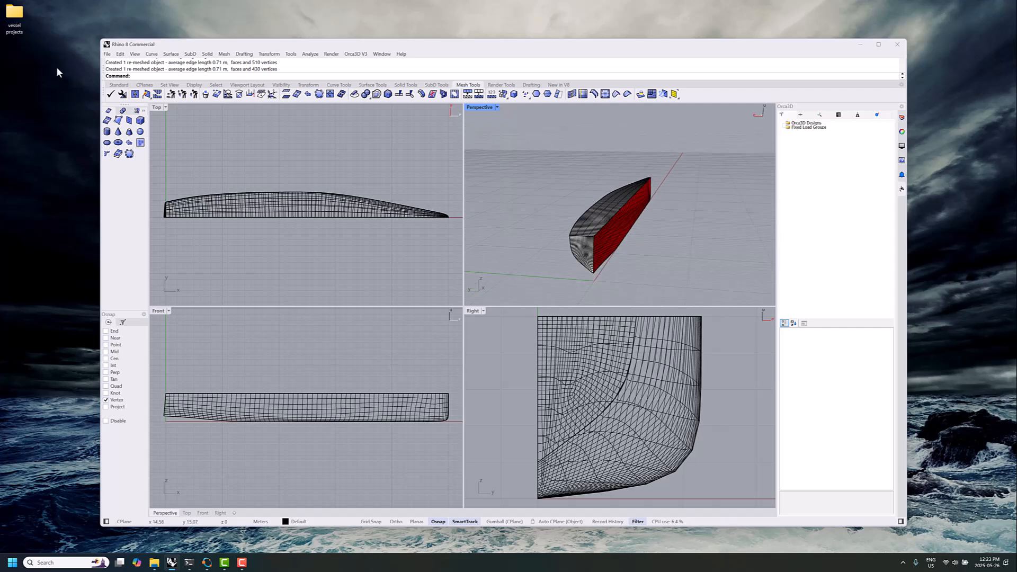
# Save the vertical-bow meshes as an OBJ file in the 50m-vertical bow folder, using the polygon mesh export option
pyautogui.click(107, 53)
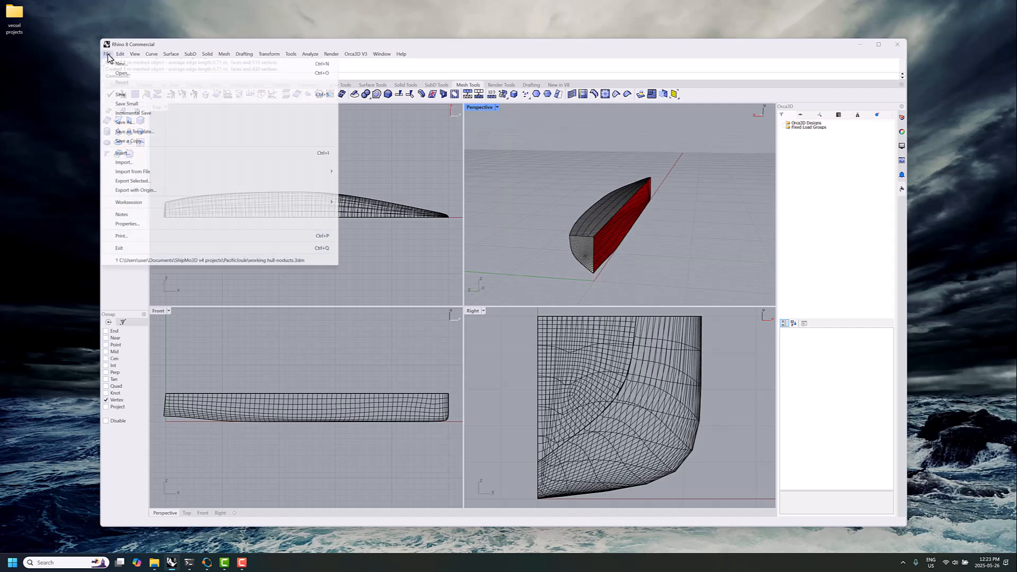
pyautogui.click(127, 122)
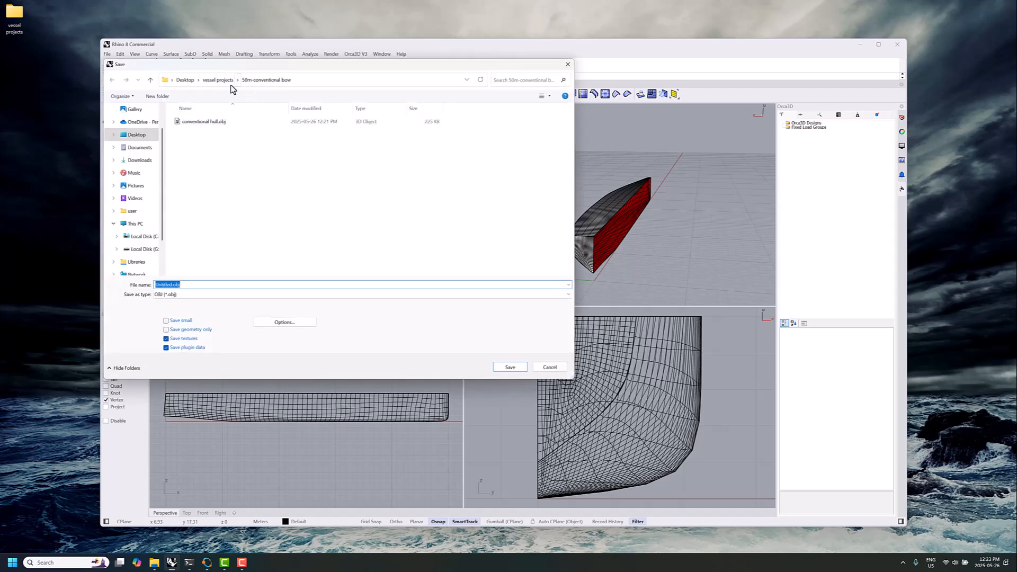
pyautogui.click(218, 80)
pyautogui.doubleClick(214, 136)
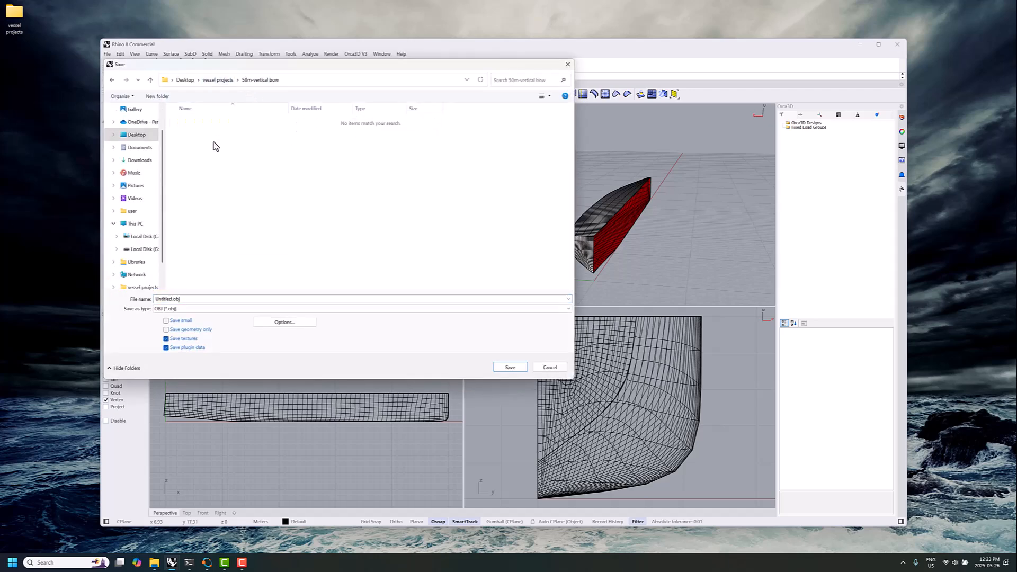
pyautogui.click(193, 298)
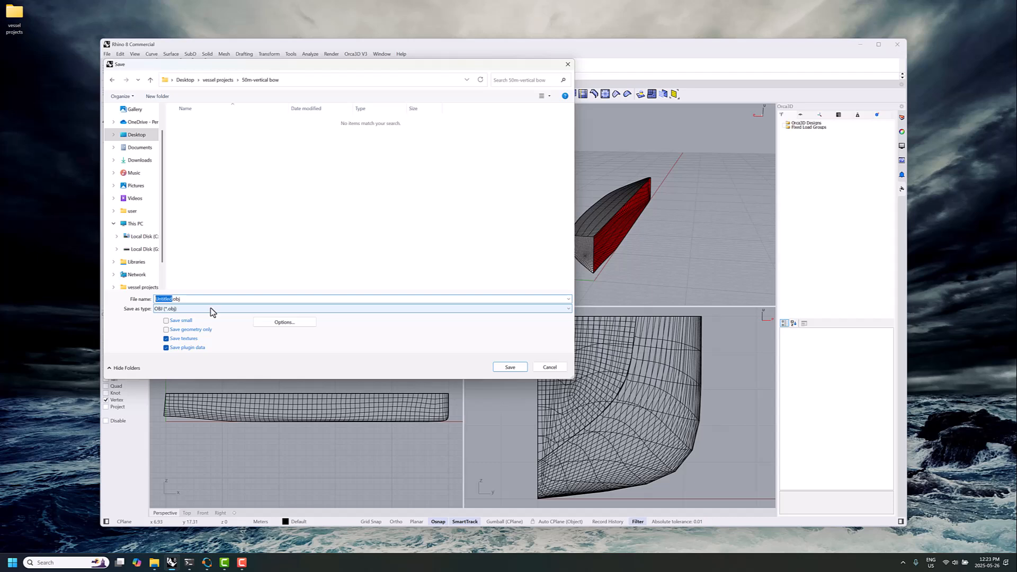
pyautogui.write('vertical hull')
pyautogui.click(510, 367)
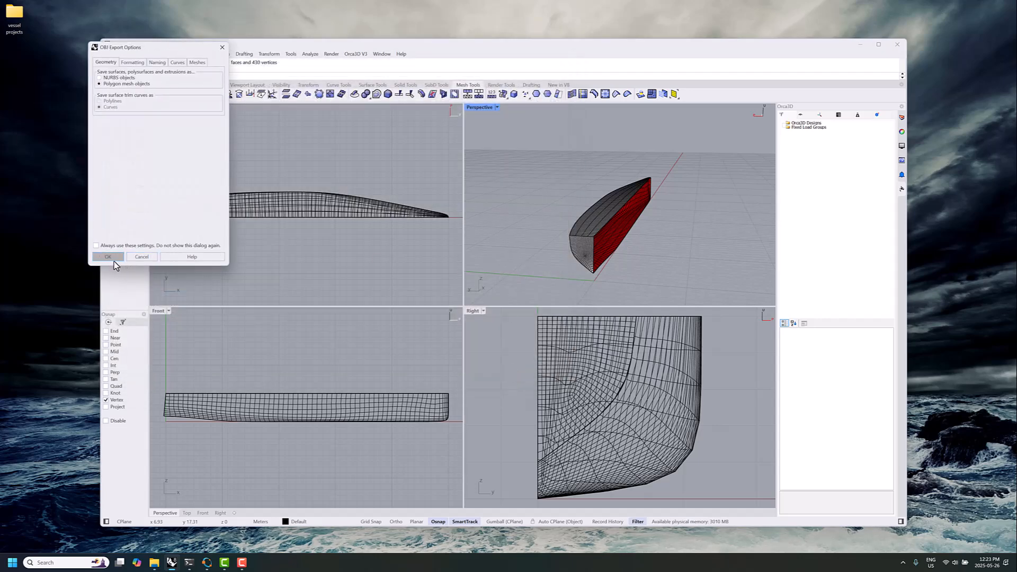
pyautogui.click(113, 262)
# Minimize the modelling window, open the vessel projects folder in File Explorer and check the contents of its hull subfolders
pyautogui.click(860, 44)
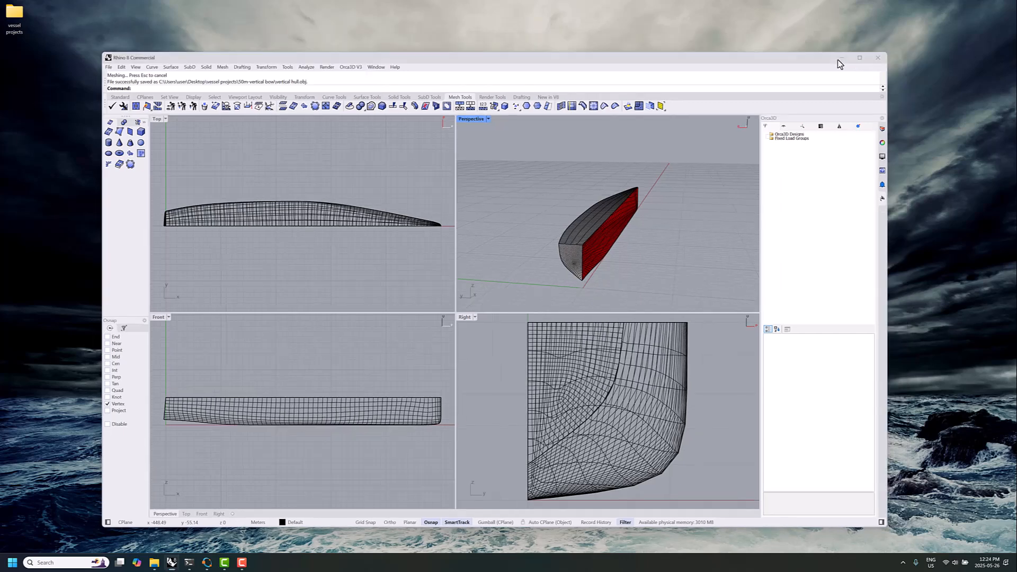
pyautogui.click(11, 14)
pyautogui.doubleClick(6, 15)
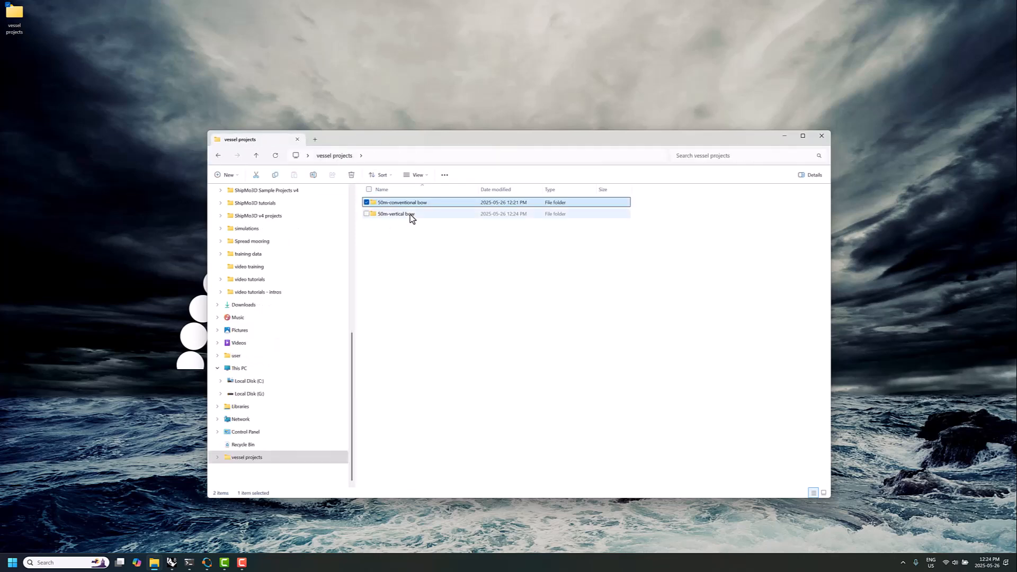
pyautogui.doubleClick(411, 216)
pyautogui.click(335, 155)
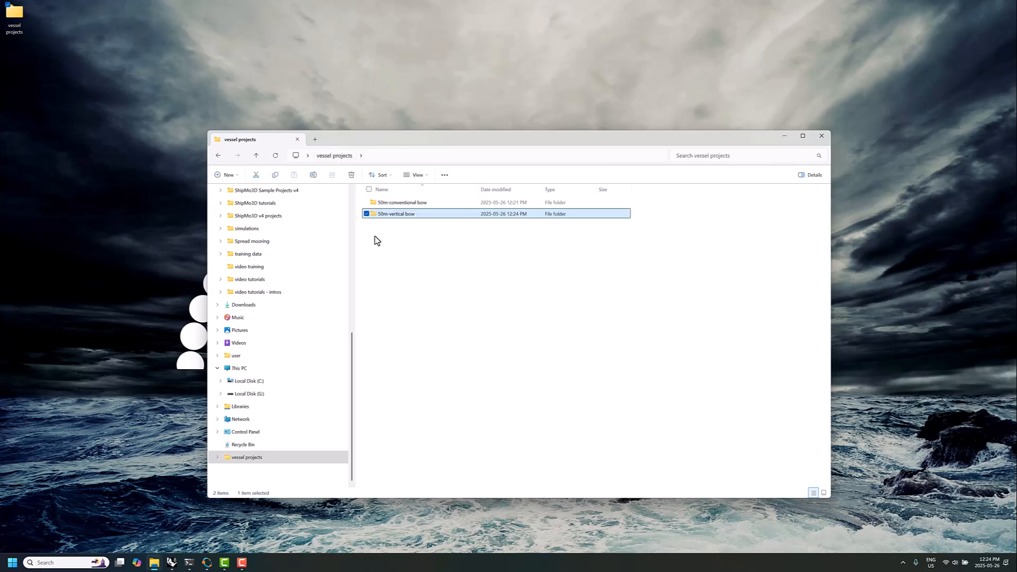
# Start ShipMo3D (Version 4) and arrange its window beside the vessel projects folder window on the desktop
pyautogui.click(13, 563)
pyautogui.click(31, 334)
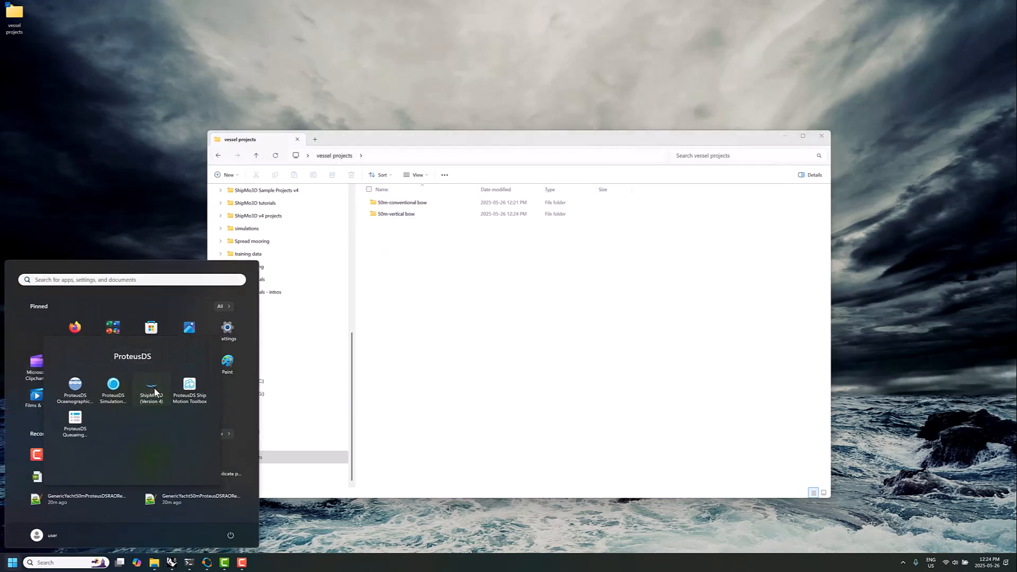
pyautogui.click(154, 390)
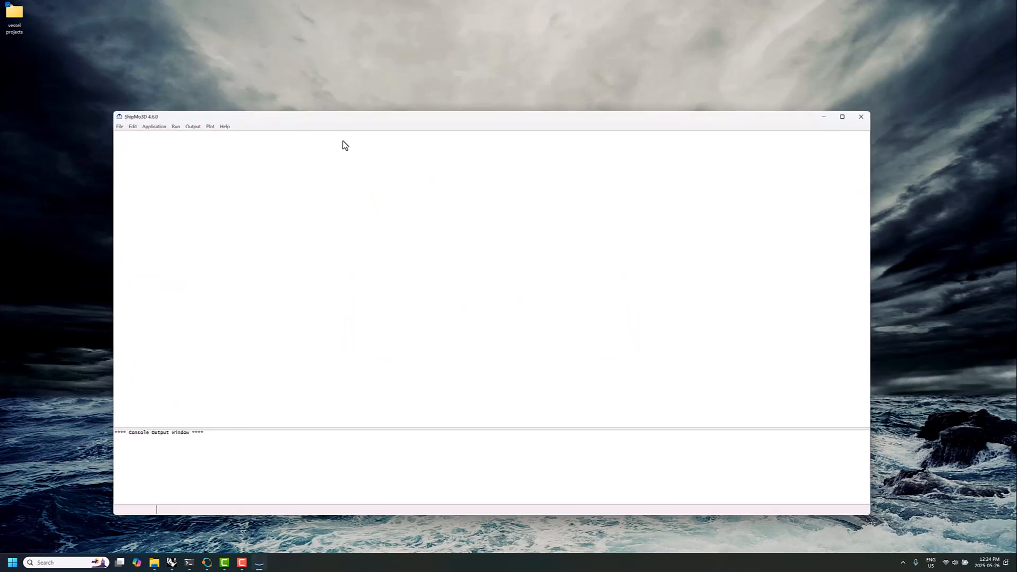
pyautogui.moveTo(341, 118); pyautogui.dragTo(504, 90)
pyautogui.click(269, 142)
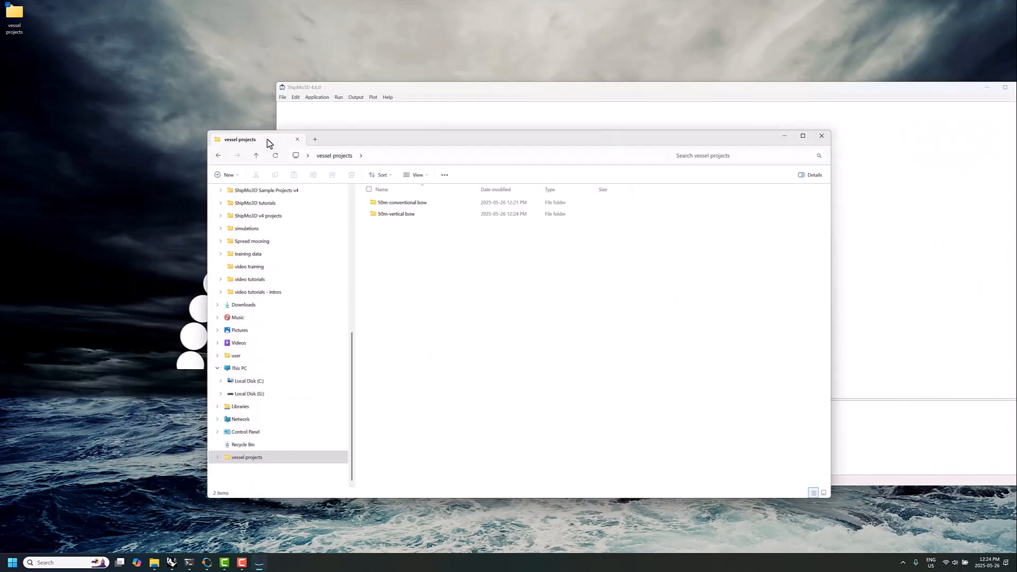
pyautogui.moveTo(354, 140); pyautogui.dragTo(187, 169)
pyautogui.click(317, 126)
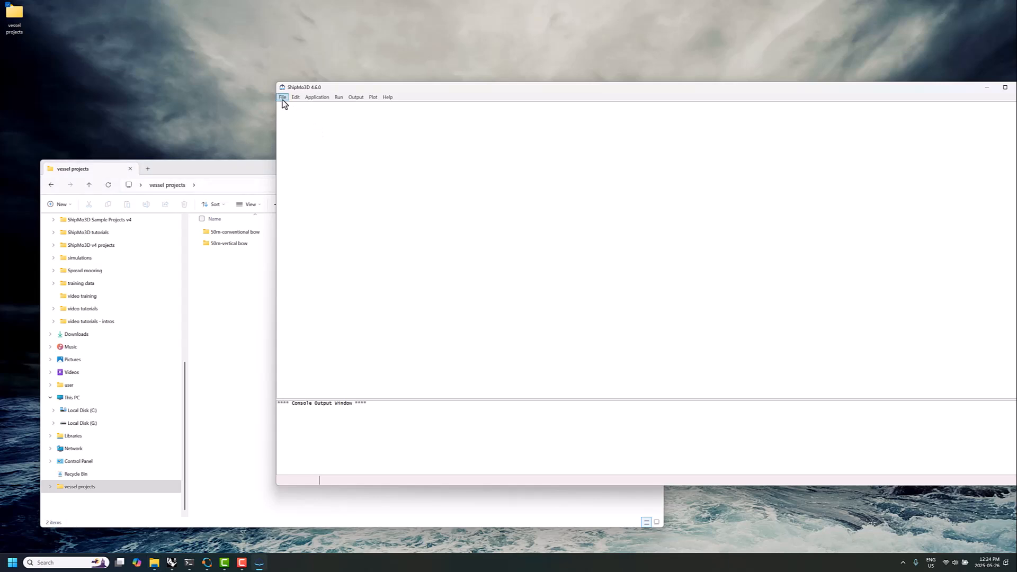
pyautogui.moveTo(349, 90); pyautogui.dragTo(263, 72)
# Create a new ShipMo3D project
pyautogui.click(196, 78)
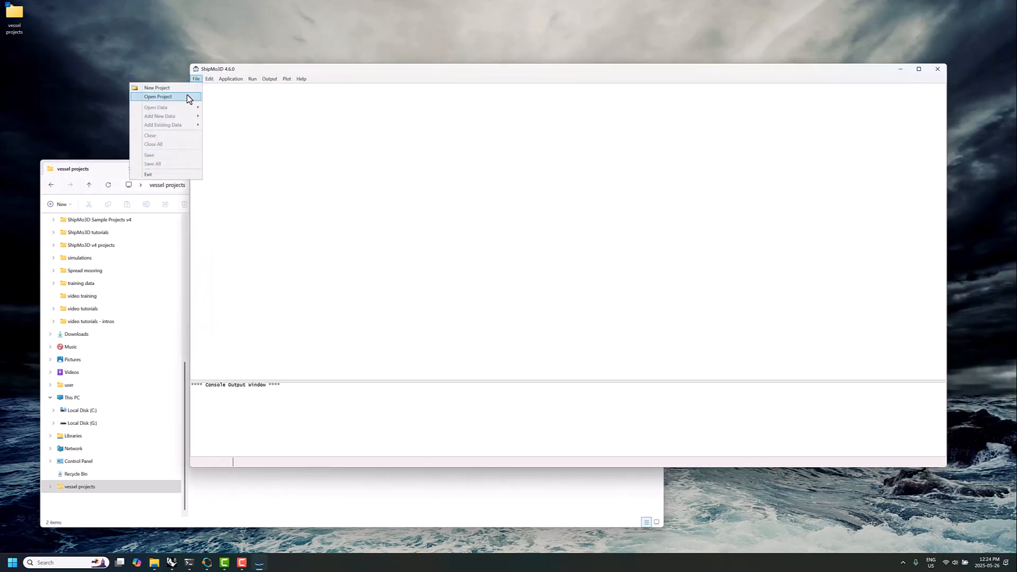
pyautogui.click(246, 107)
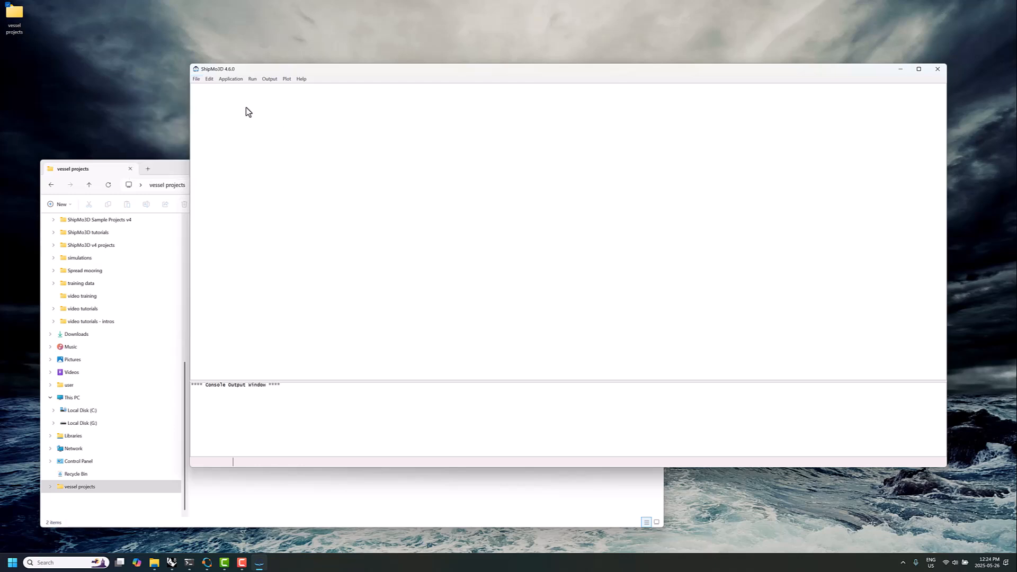
pyautogui.click(193, 79)
pyautogui.click(189, 88)
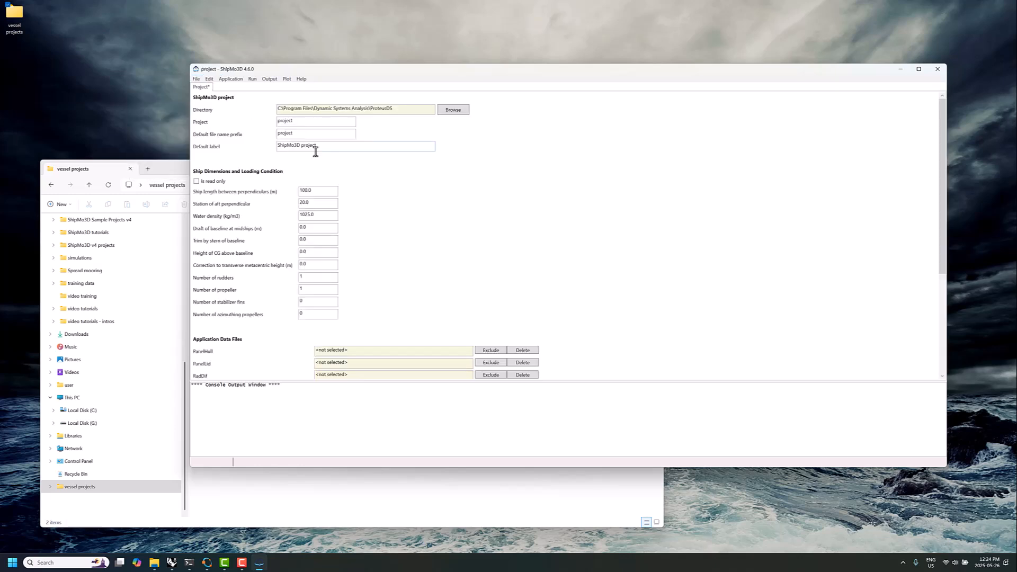
# Set the project directory to the 50m-conventional bow folder inside vessel projects
pyautogui.click(451, 110)
pyautogui.scroll(5, 509, 296)
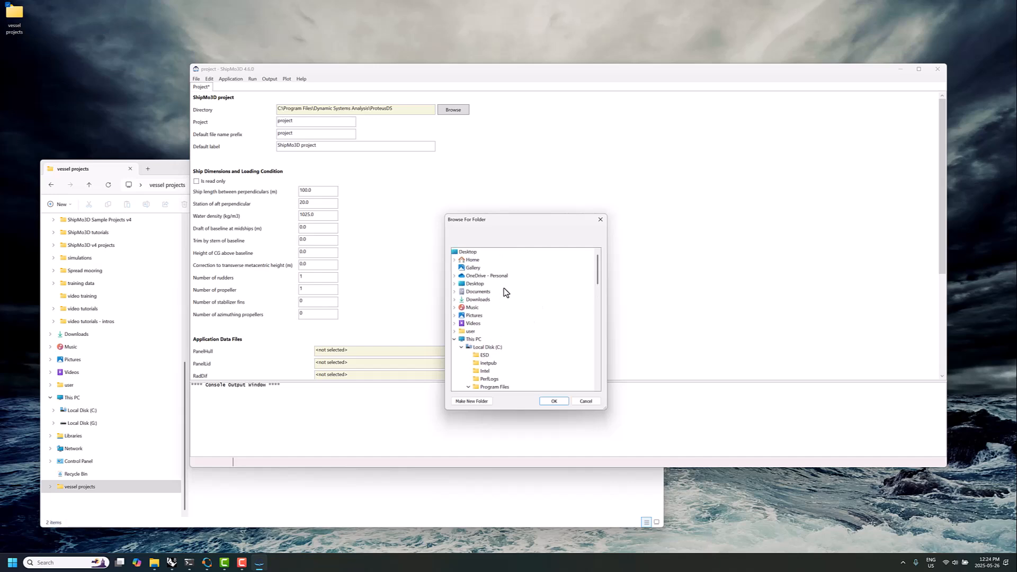
pyautogui.click(470, 254)
pyautogui.scroll(-15, 506, 288)
pyautogui.doubleClick(475, 391)
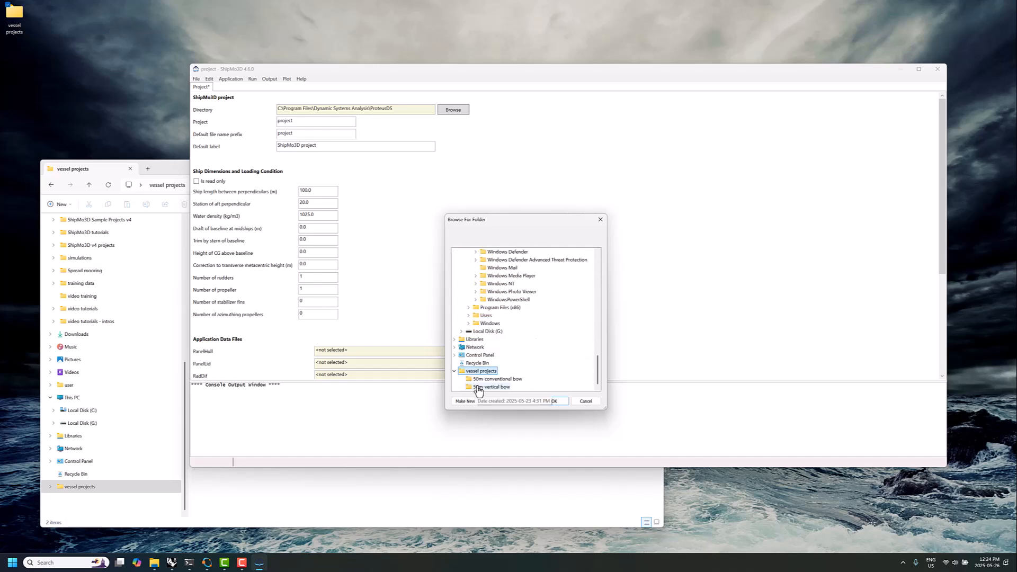
pyautogui.click(490, 379)
pyautogui.click(554, 402)
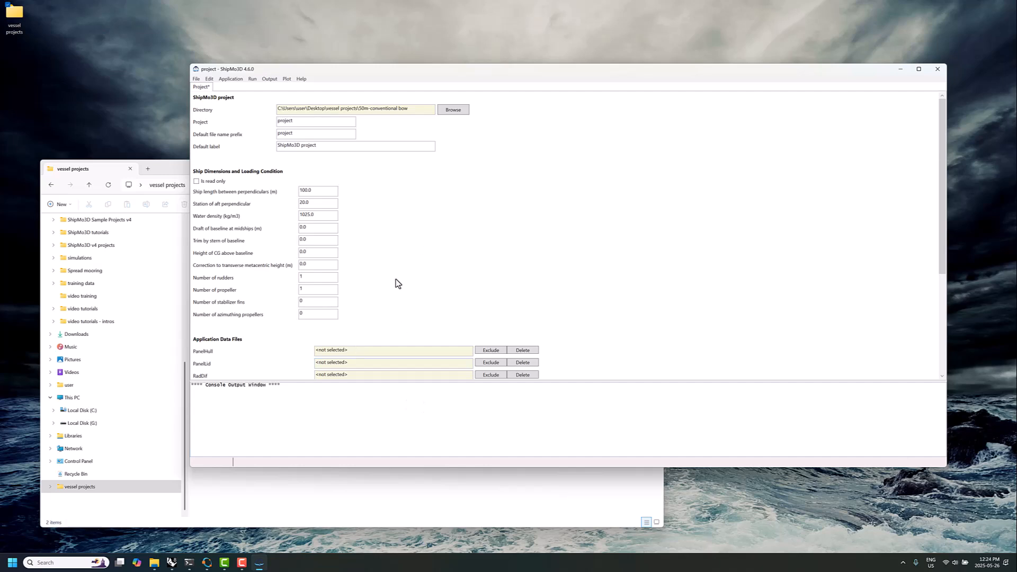
# Set the default file name prefix to conventionalBow, length between perpendiculars to 50.0 m, draft at midships to 2.4 m and height of CG to 3.3
pyautogui.scroll(-3, 398, 275)
pyautogui.scroll(3, 283, 275)
pyautogui.moveTo(353, 70); pyautogui.dragTo(419, 65)
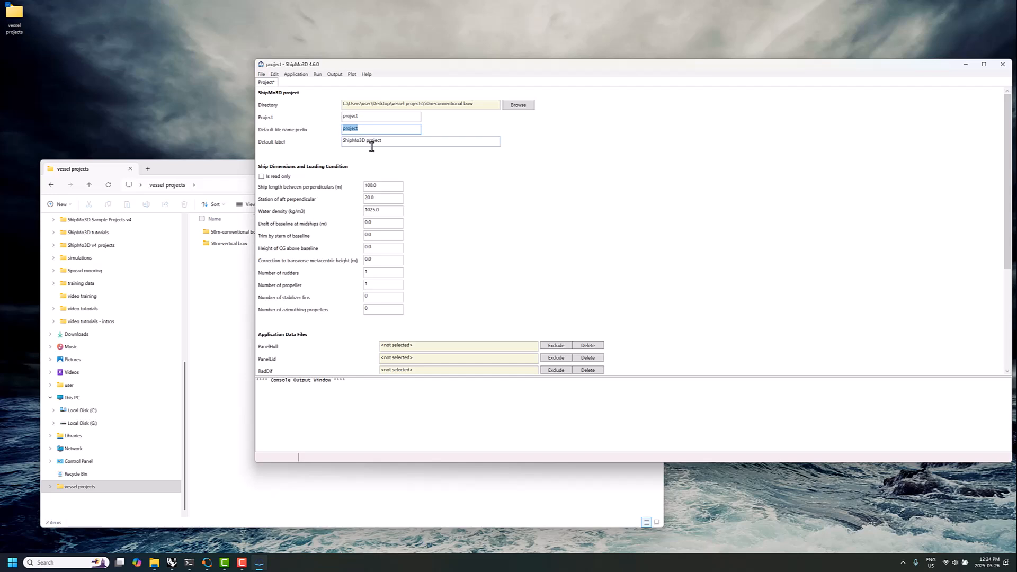
pyautogui.moveTo(361, 130); pyautogui.dragTo(269, 135)
pyautogui.moveTo(387, 186); pyautogui.dragTo(332, 188)
pyautogui.moveTo(374, 223); pyautogui.dragTo(350, 258)
# Set the numbers of rudders and propellers to 0 and make the ship dimensions and loading condition read-only
pyautogui.doubleClick(379, 272)
pyautogui.write('0')
pyautogui.doubleClick(372, 285)
pyautogui.write('0')
pyautogui.click(275, 178)
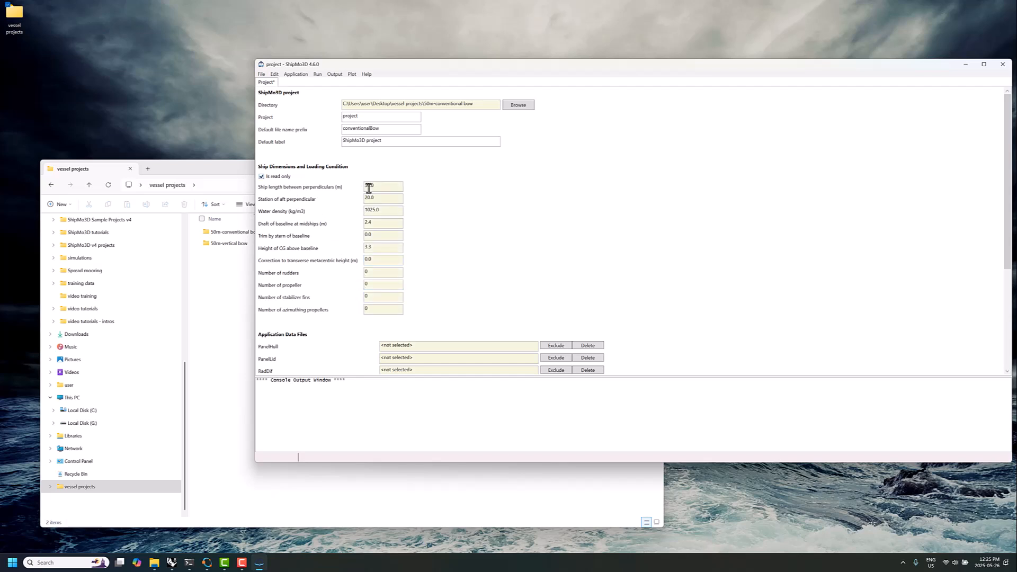
# Review the project's application data files section and save the project
pyautogui.scroll(-3, 376, 272)
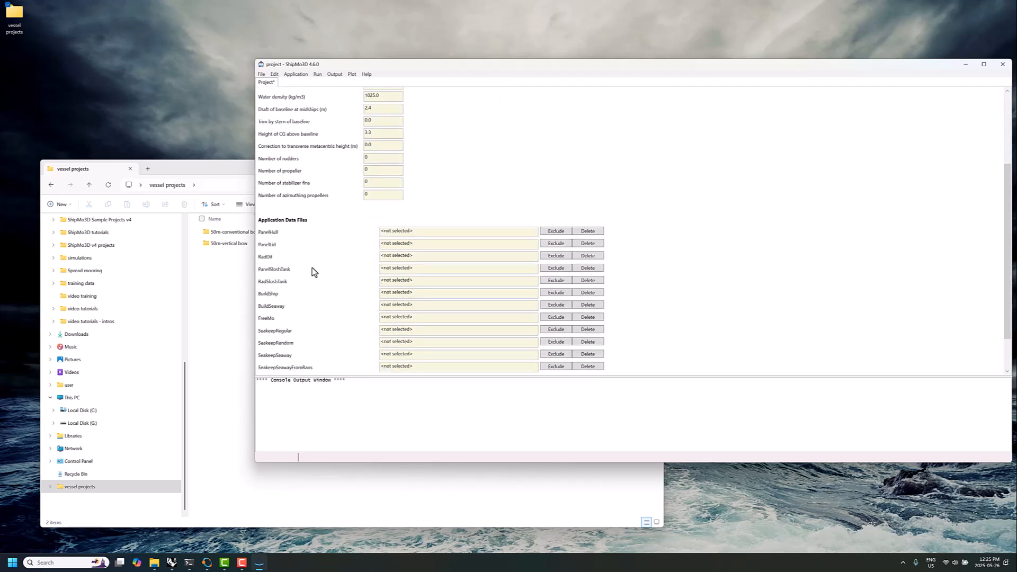
pyautogui.scroll(3, 318, 262)
pyautogui.click(260, 74)
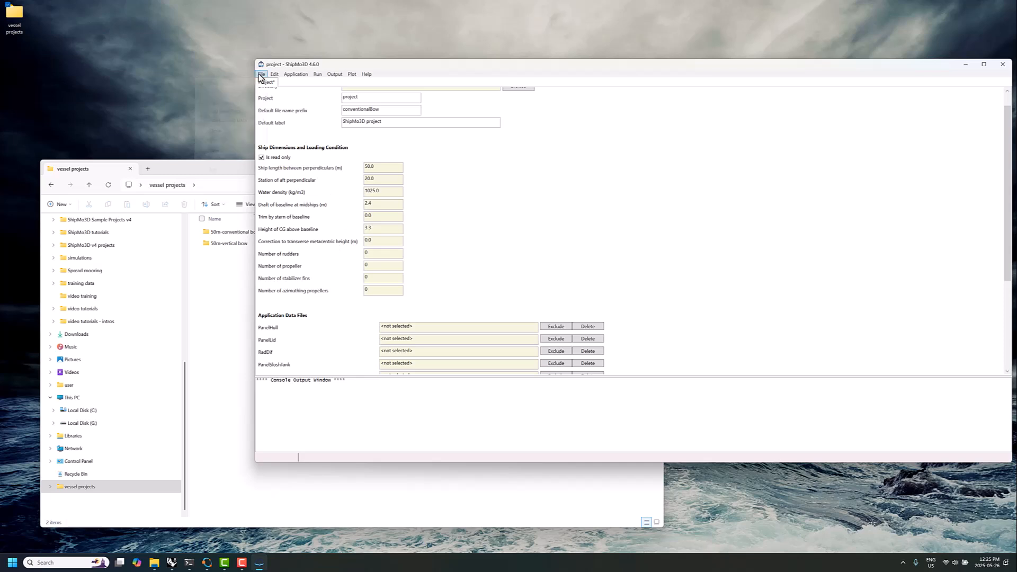
pyautogui.click(217, 151)
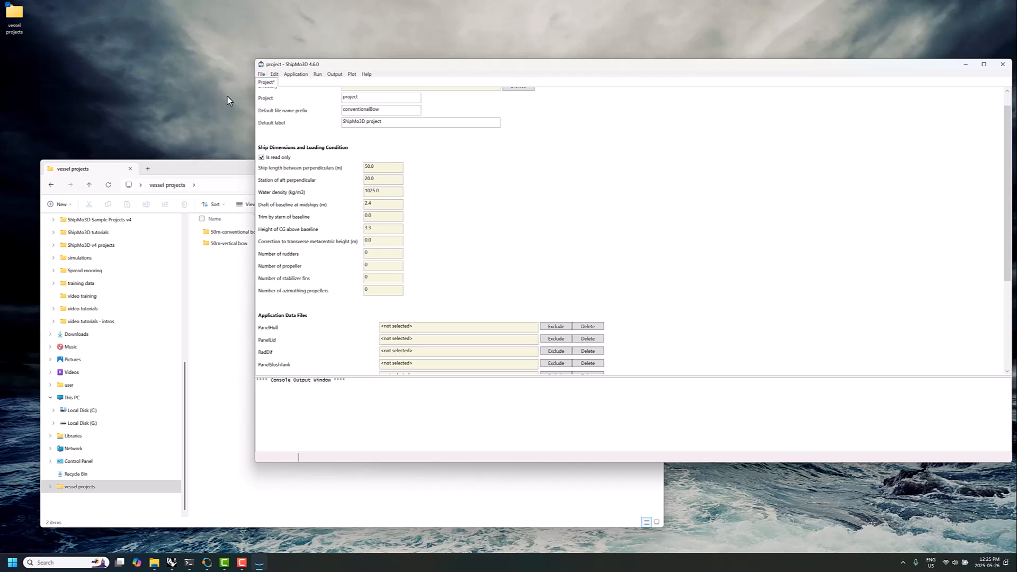
# Add new PanelHull data to the project and set its hull geometry input option to WavefrontOBJ
pyautogui.click(261, 74)
pyautogui.moveTo(219, 116)
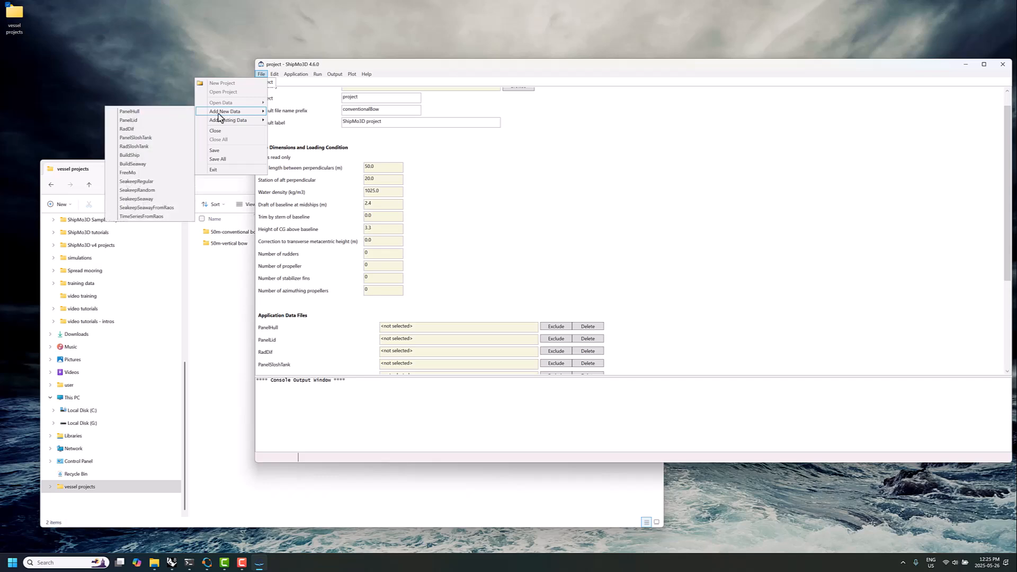
pyautogui.click(167, 110)
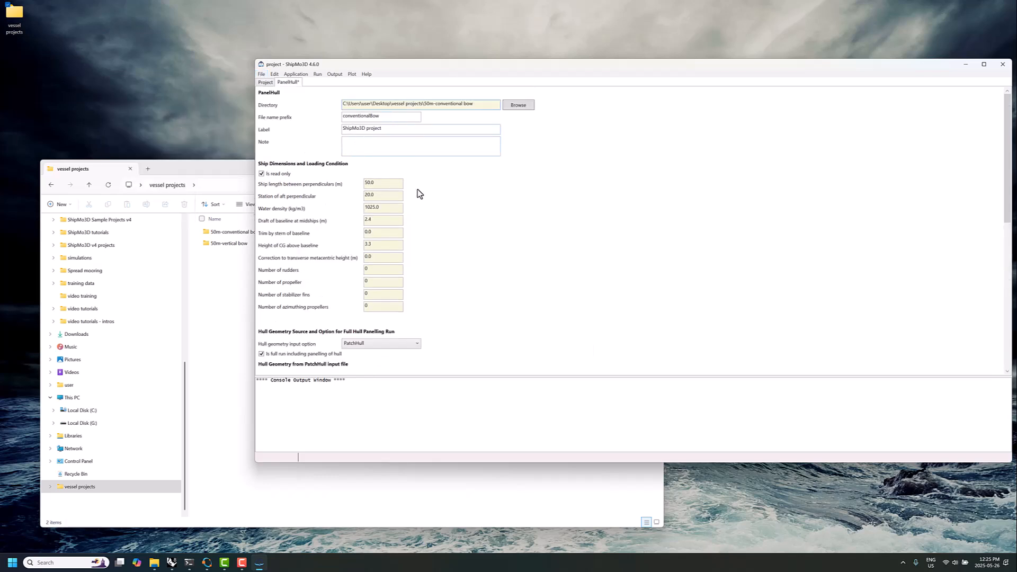
pyautogui.scroll(-1, 396, 191)
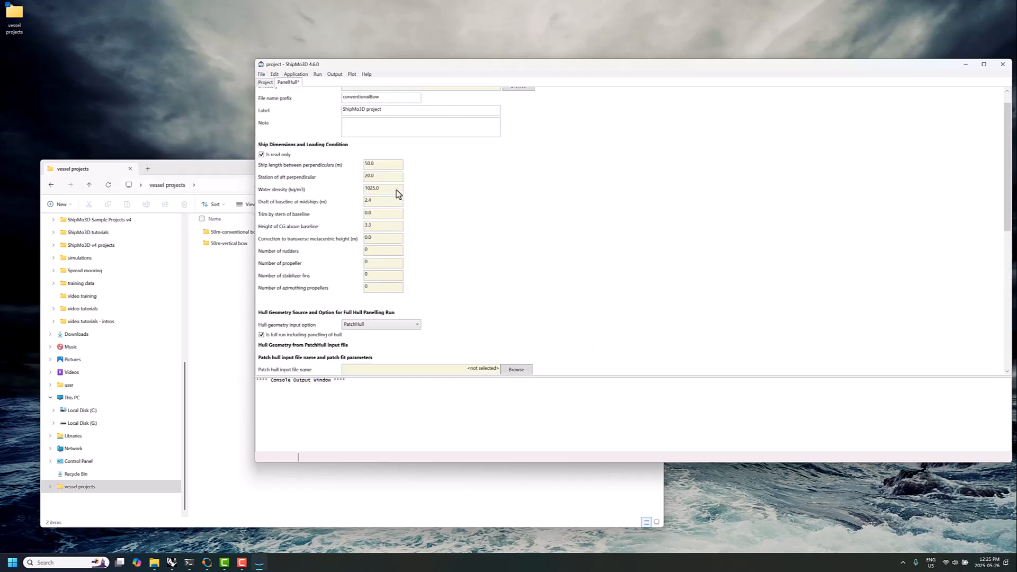
pyautogui.scroll(-4, 396, 190)
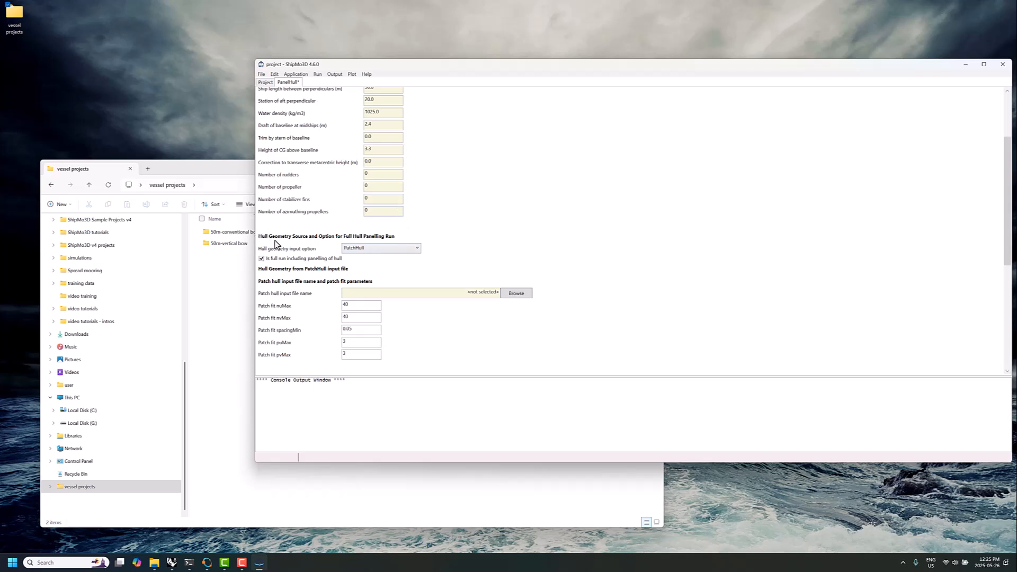
pyautogui.click(380, 249)
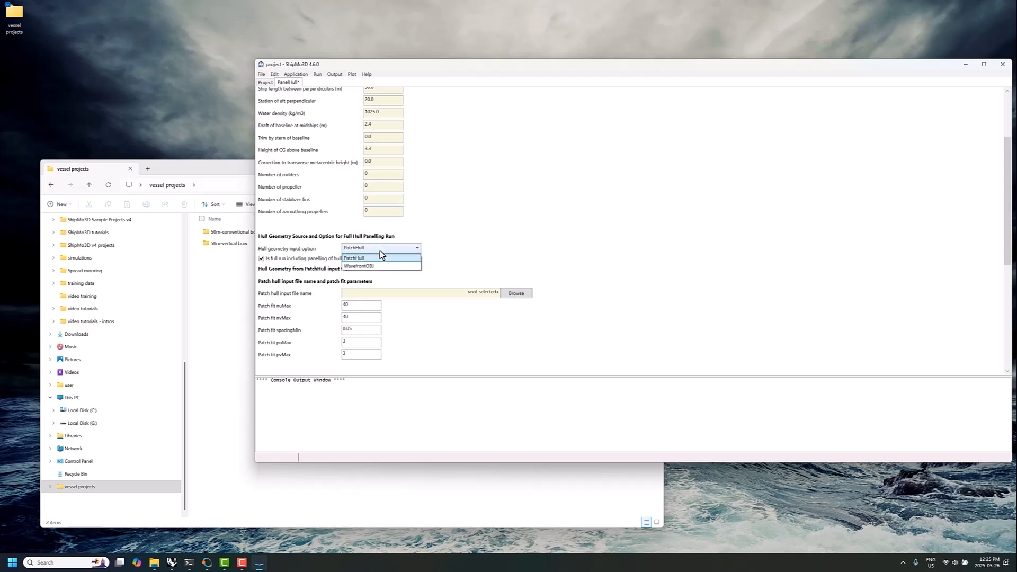
pyautogui.click(379, 266)
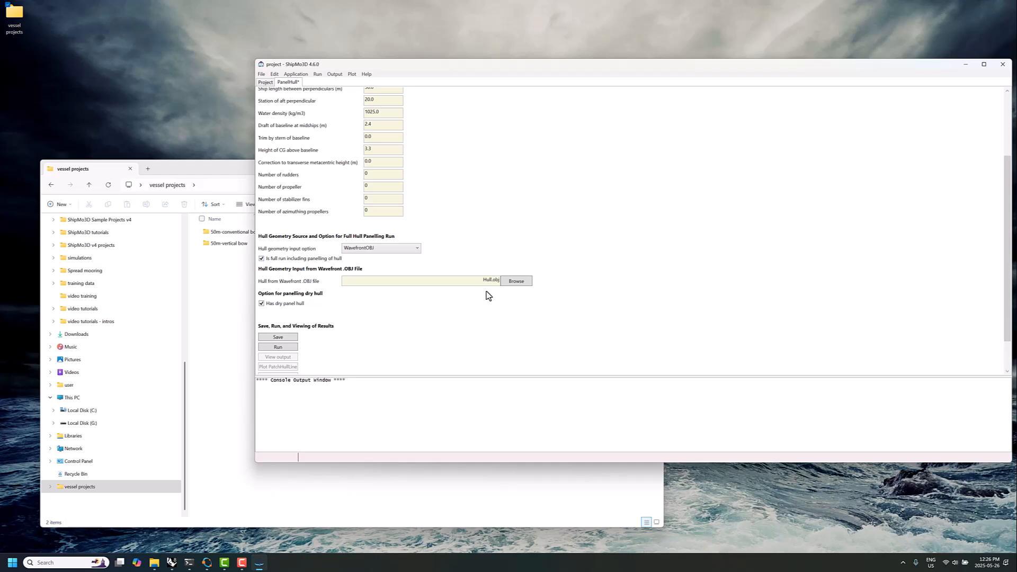
# Select conventional hull.obj from the 50m-conventional bow folder as the hull's Wavefront OBJ file
pyautogui.click(511, 281)
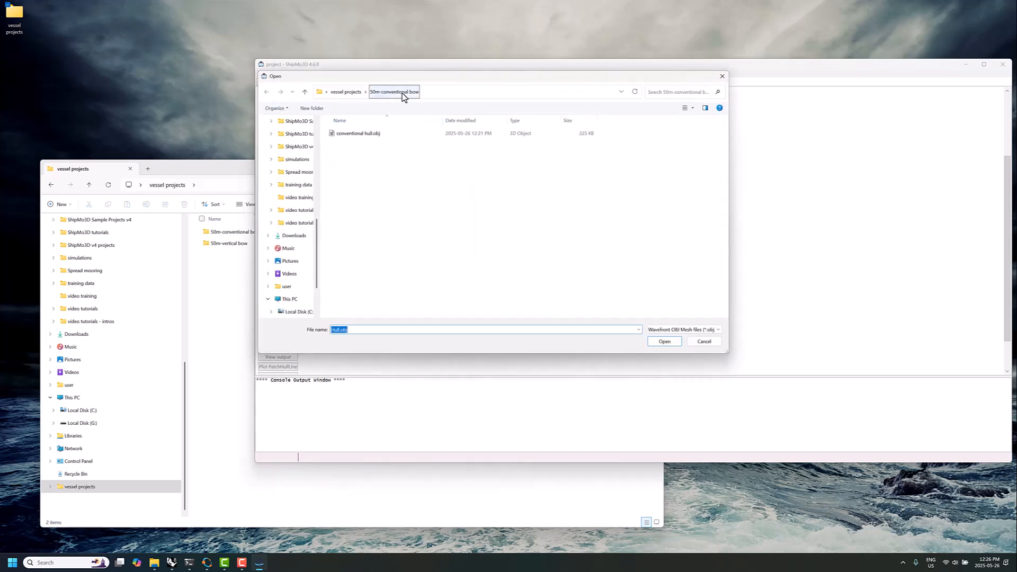
pyautogui.click(360, 133)
pyautogui.click(665, 341)
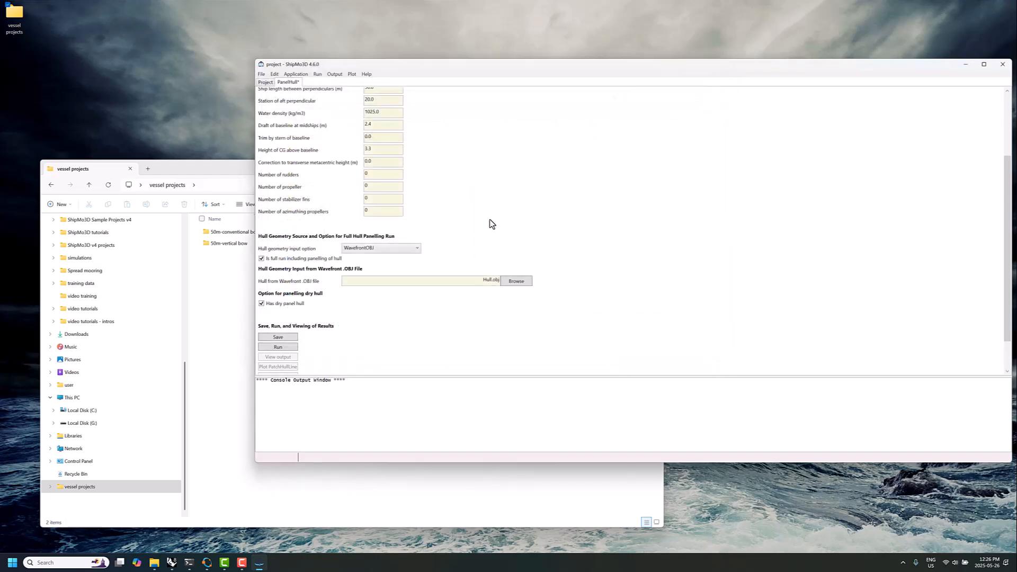
# Save the PanelHull data and run the hull panelling
pyautogui.scroll(1, 472, 203)
pyautogui.scroll(-2, 456, 264)
pyautogui.click(291, 297)
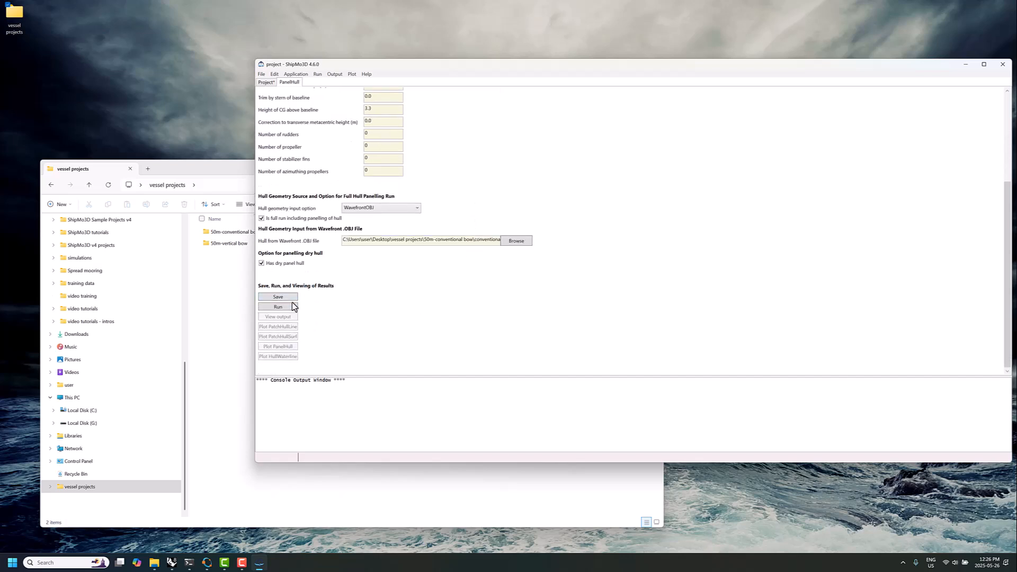
pyautogui.click(293, 309)
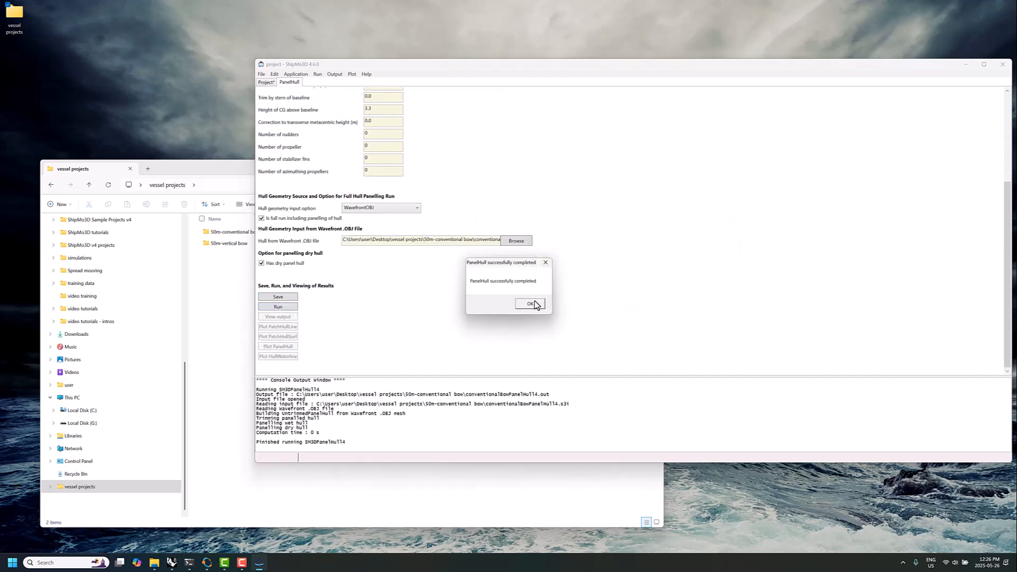
pyautogui.click(532, 304)
# Plot the panelled hull with the ShipParts colour table and inspect it with the camera's vertical position at -3 degrees
pyautogui.click(277, 347)
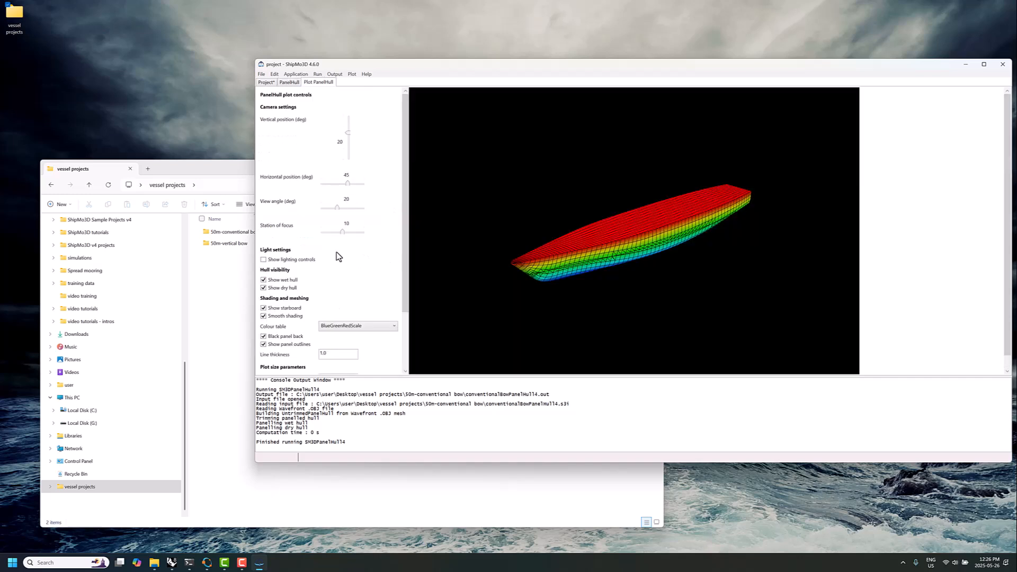
pyautogui.click(347, 326)
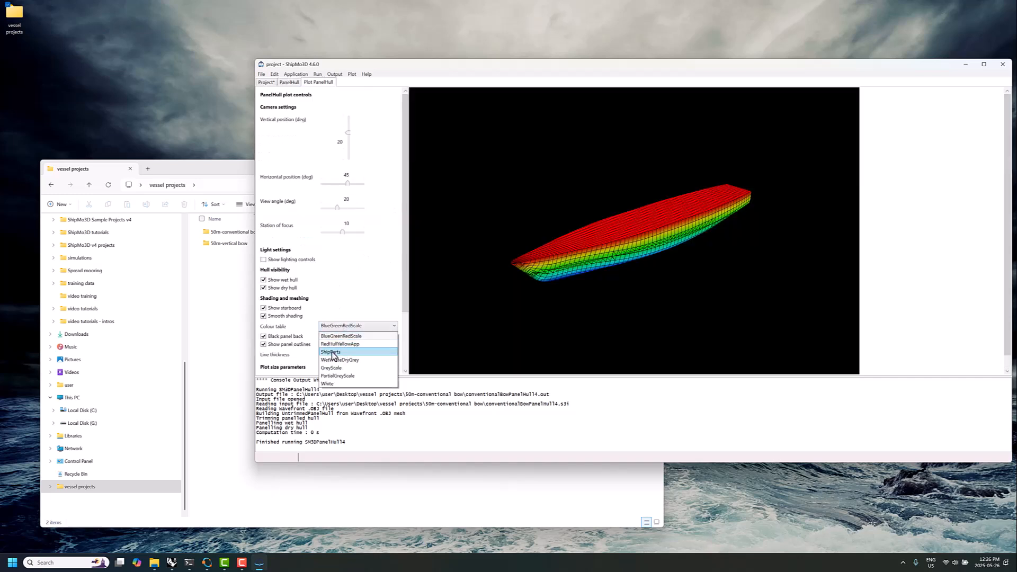
pyautogui.click(334, 352)
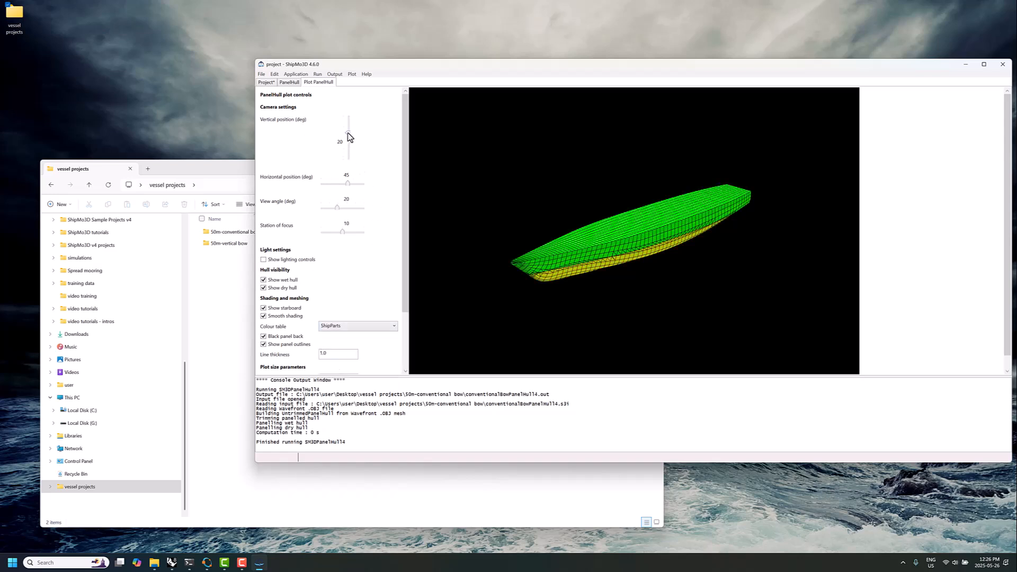
pyautogui.moveTo(347, 132); pyautogui.dragTo(350, 139)
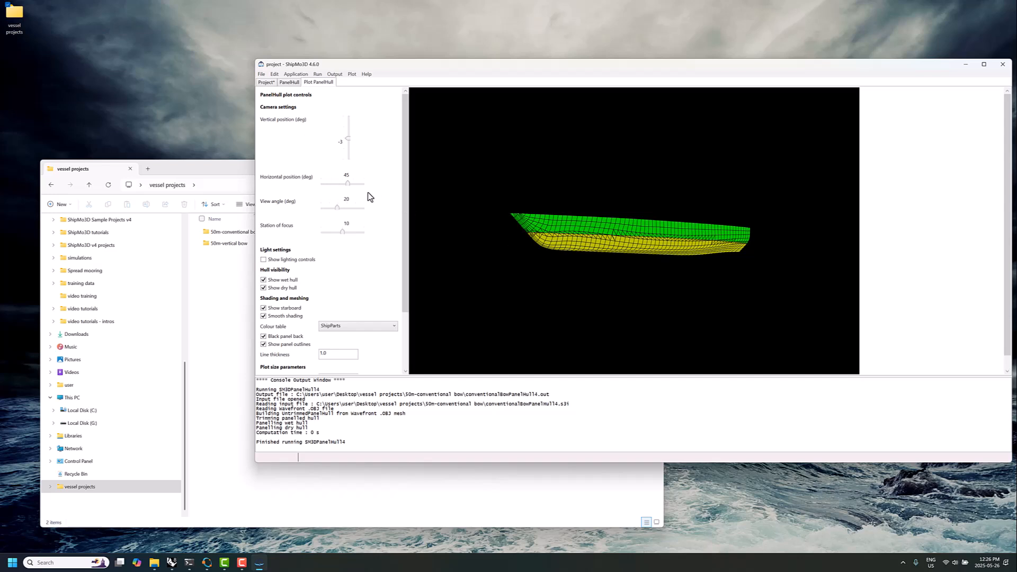
pyautogui.moveTo(350, 184)
pyautogui.mouseDown()
pyautogui.moveTo(323, 184)
pyautogui.moveTo(347, 184)
pyautogui.mouseUp()
# Open the PanelHull output file and examine the mass in the panelled wet hull's hydrostatic properties
pyautogui.click(290, 83)
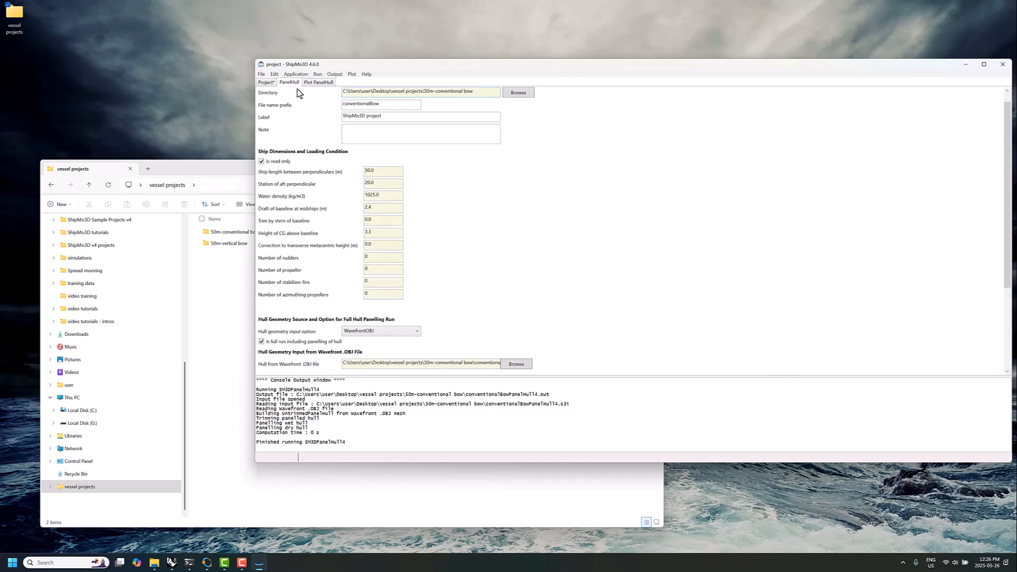
pyautogui.scroll(-10, 460, 332)
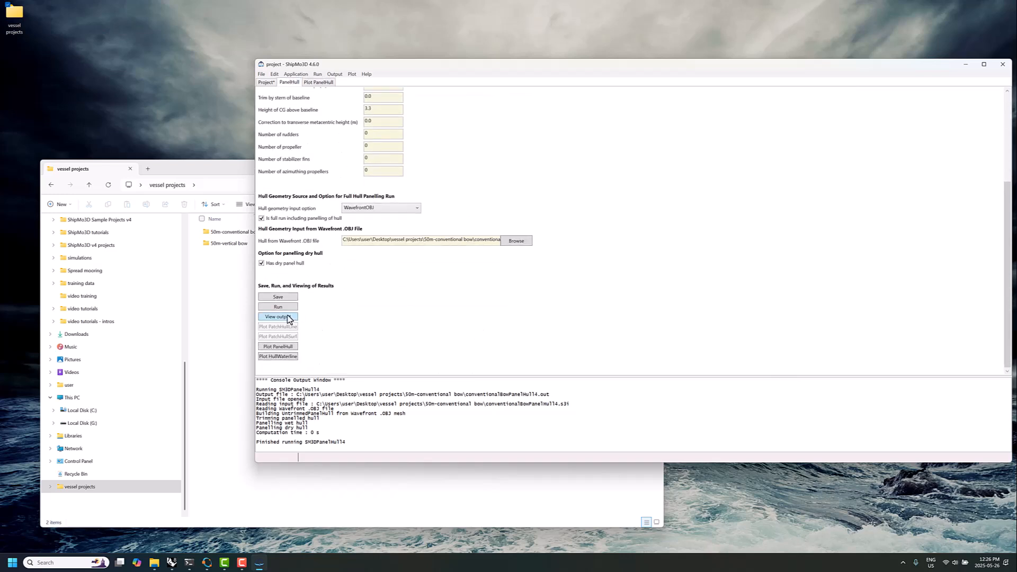
pyautogui.click(288, 316)
pyautogui.scroll(-3, 367, 279)
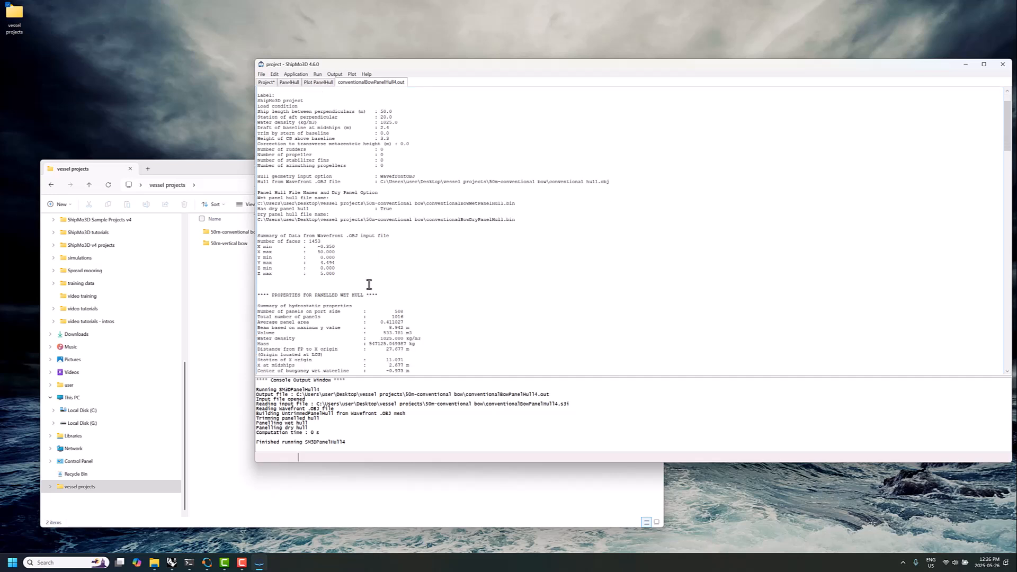
pyautogui.scroll(-5, 369, 270)
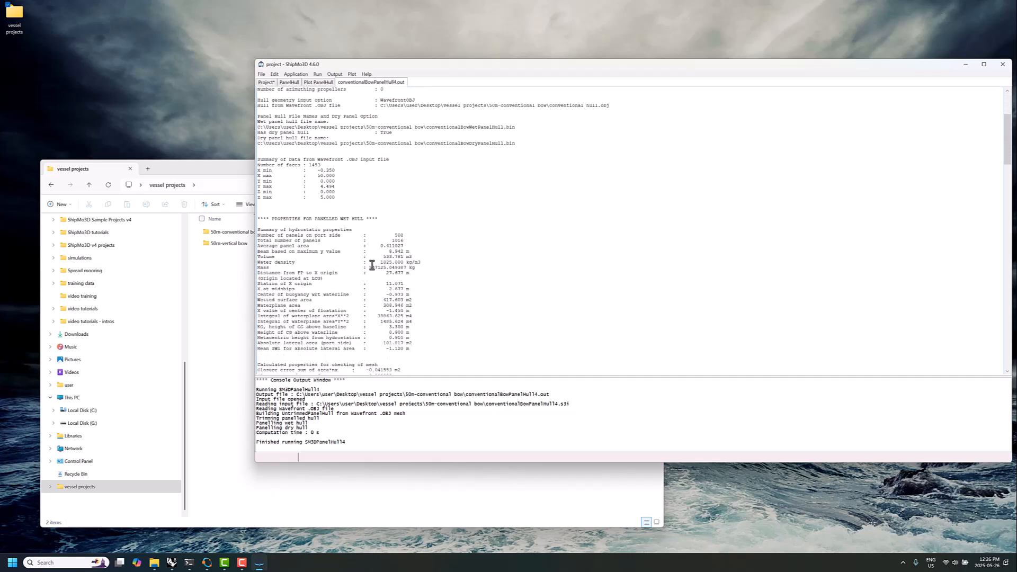
pyautogui.moveTo(369, 268); pyautogui.dragTo(387, 270)
pyautogui.click(371, 268)
pyautogui.moveTo(369, 268); pyautogui.dragTo(385, 269)
# Examine the metacentric height in the wet hull's hydrostatic properties and return to the beginning of the output
pyautogui.scroll(-2, 382, 273)
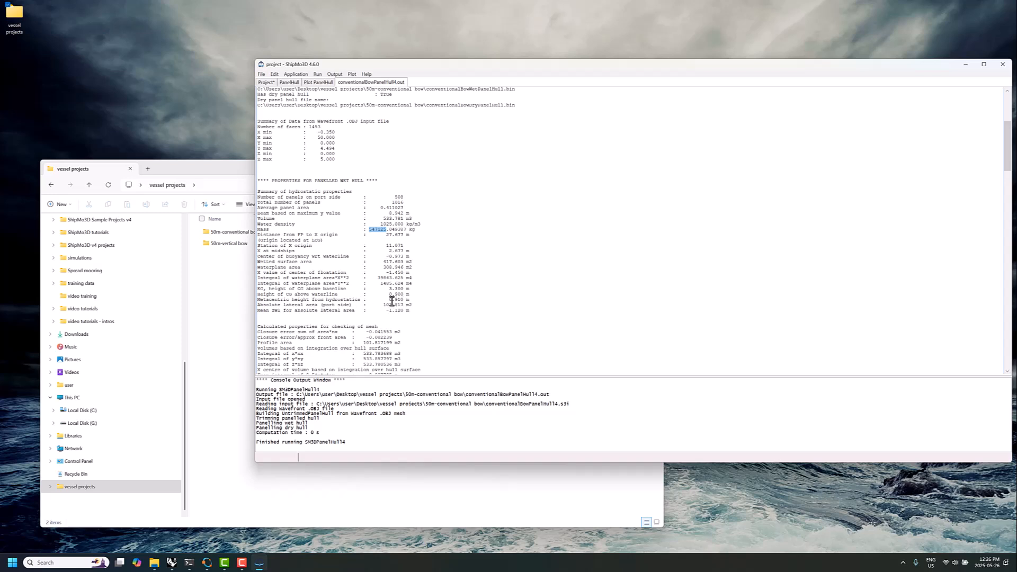
pyautogui.moveTo(390, 299); pyautogui.dragTo(404, 300)
pyautogui.click(392, 299)
pyautogui.moveTo(388, 299); pyautogui.dragTo(410, 301)
pyautogui.scroll(6, 348, 118)
pyautogui.scroll(4, 321, 103)
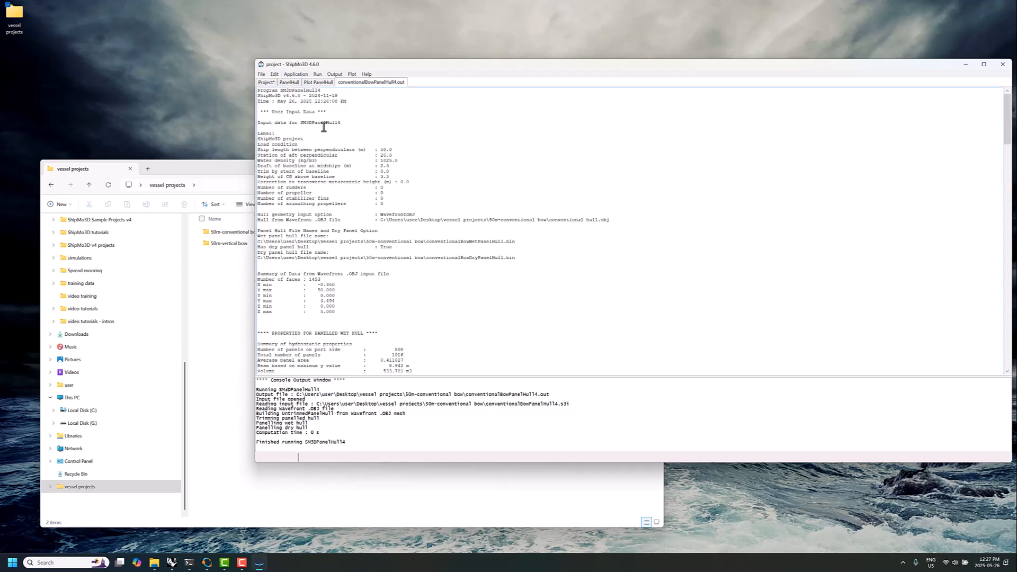
# Unlock the ship dimensions in the PanelHull data to check the height of CG above baseline, and restore the read-only setting
pyautogui.click(295, 83)
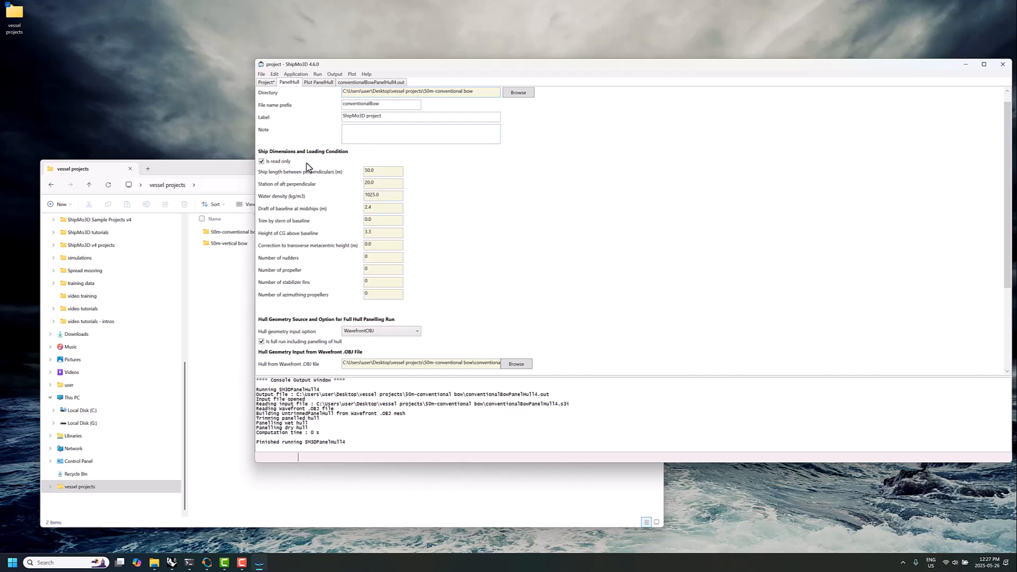
pyautogui.click(282, 161)
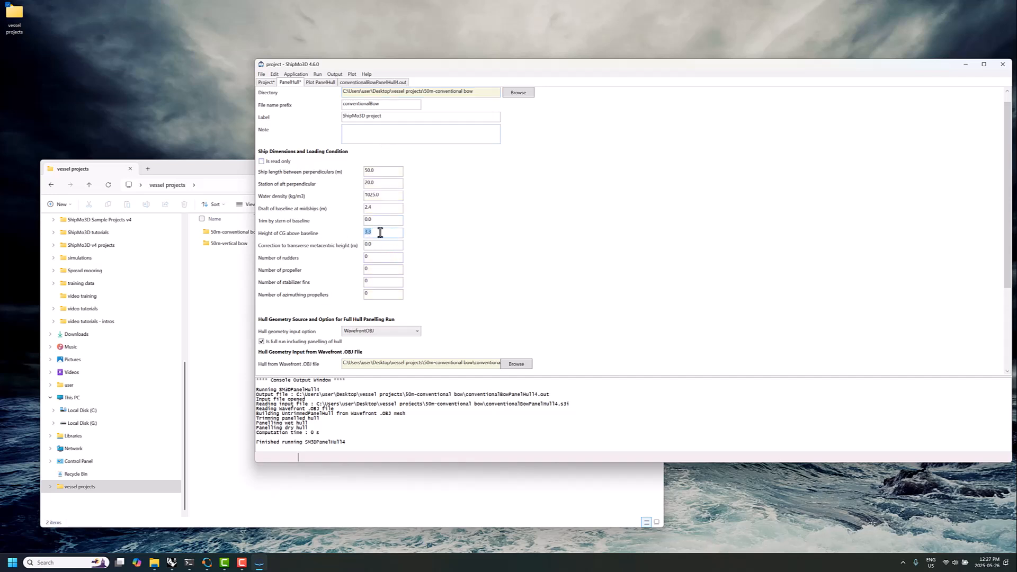
pyautogui.click(368, 233)
pyautogui.click(274, 161)
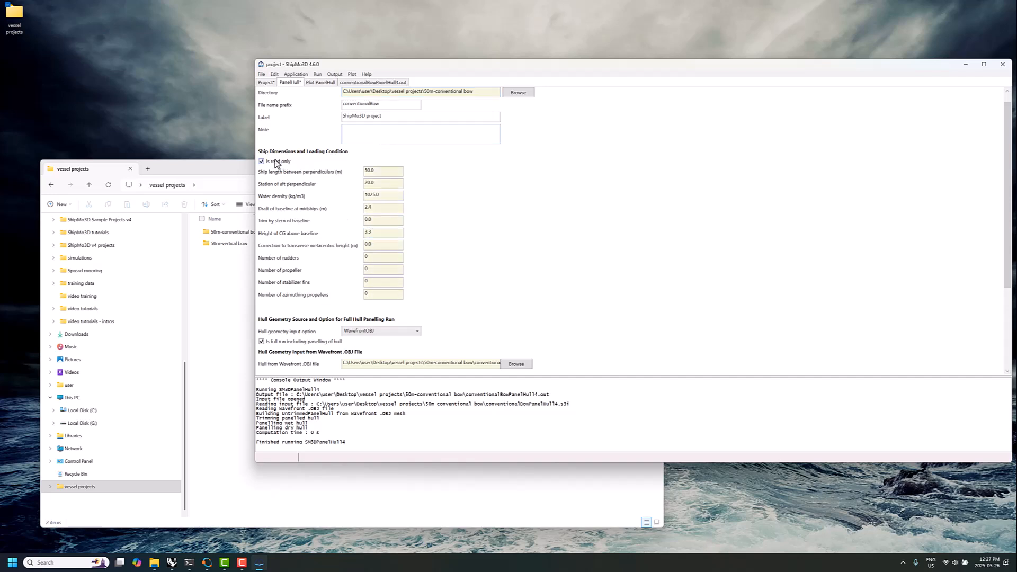
pyautogui.scroll(-3, 428, 257)
pyautogui.scroll(-1, 428, 260)
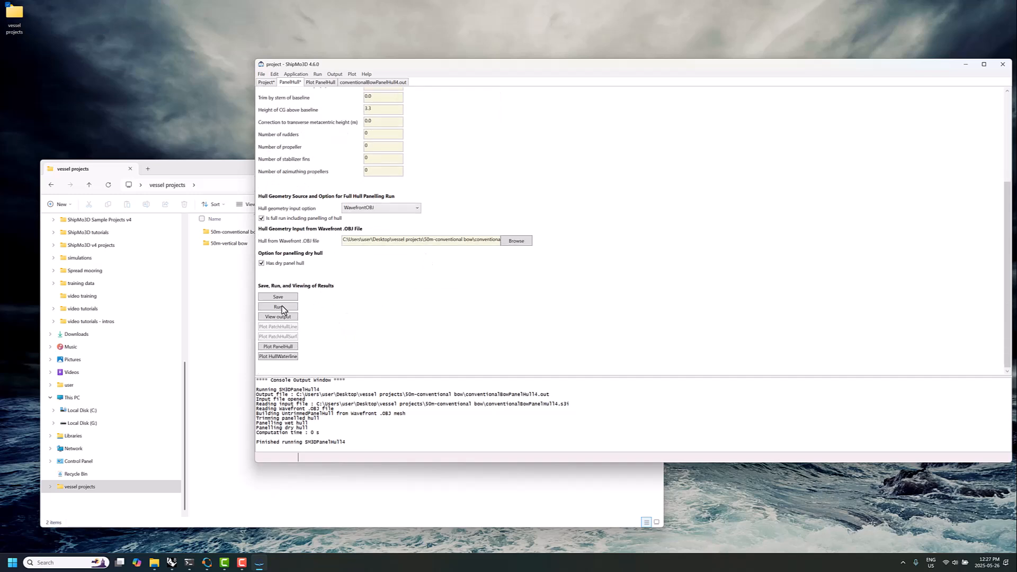
# Add new PanelLid data to the project and select conventionalBowWetPanelHull.bin as its wet panel hull input file
pyautogui.click(261, 74)
pyautogui.moveTo(240, 115)
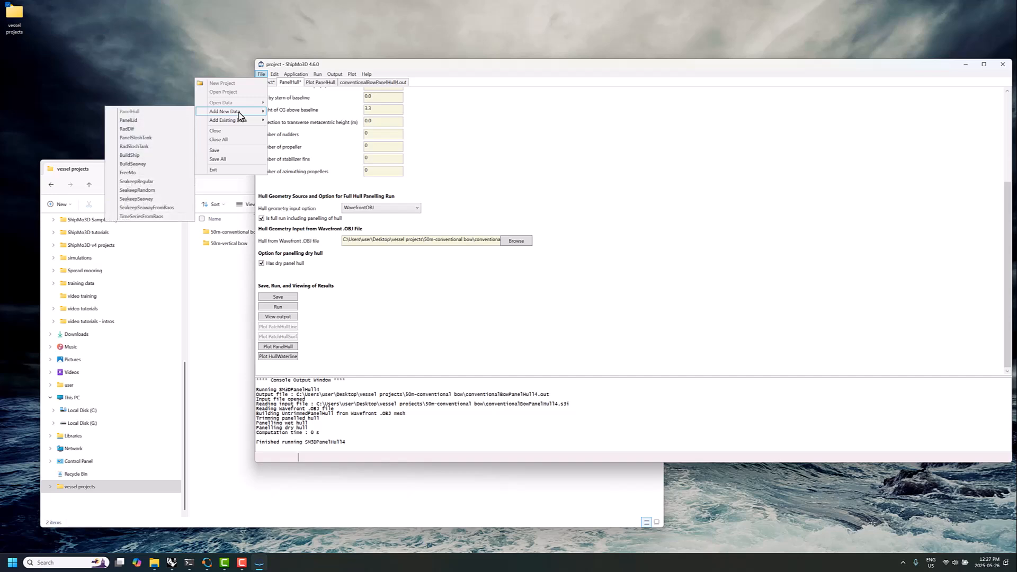
pyautogui.click(154, 124)
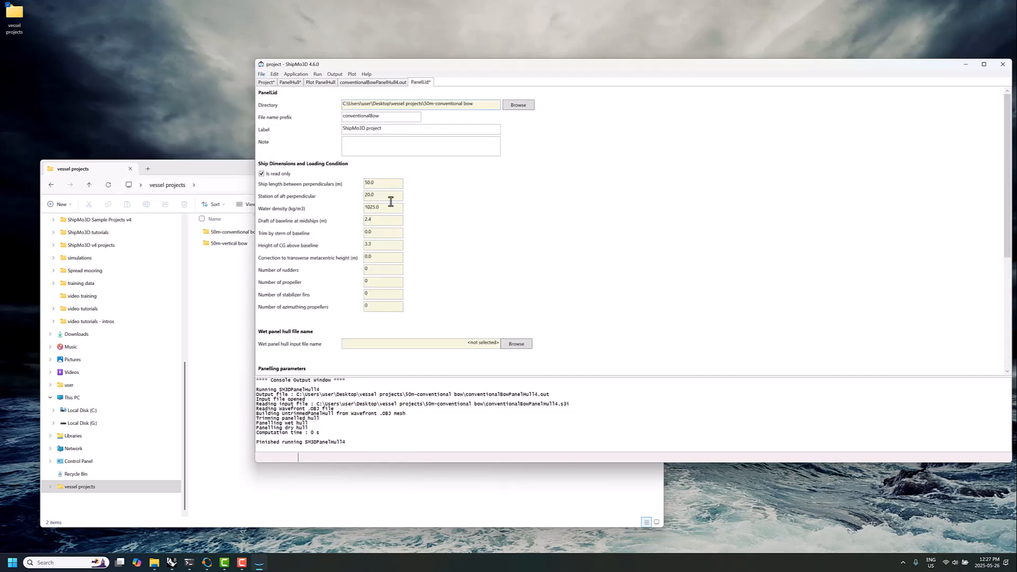
pyautogui.scroll(-2, 408, 233)
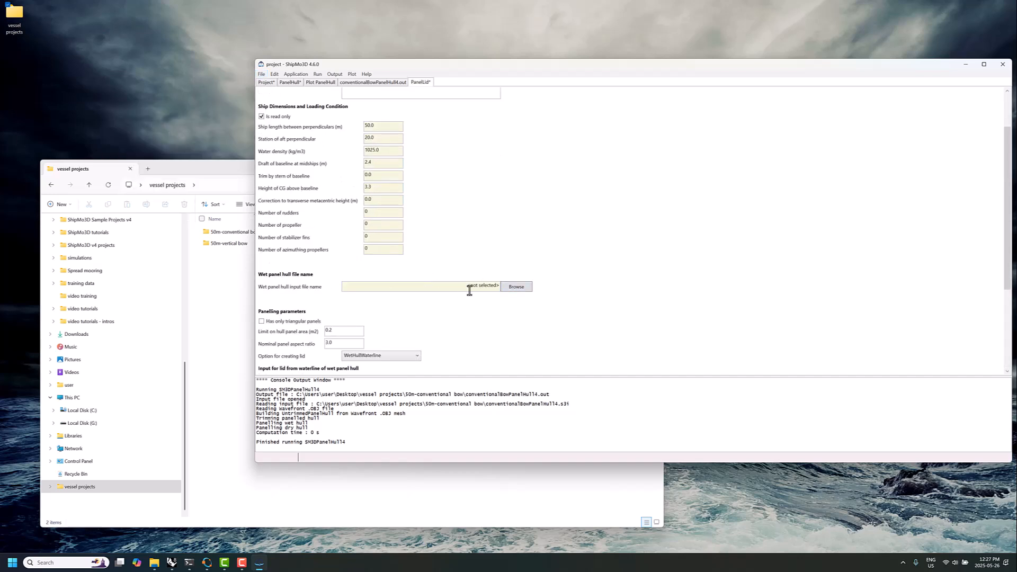
pyautogui.click(507, 288)
pyautogui.click(368, 133)
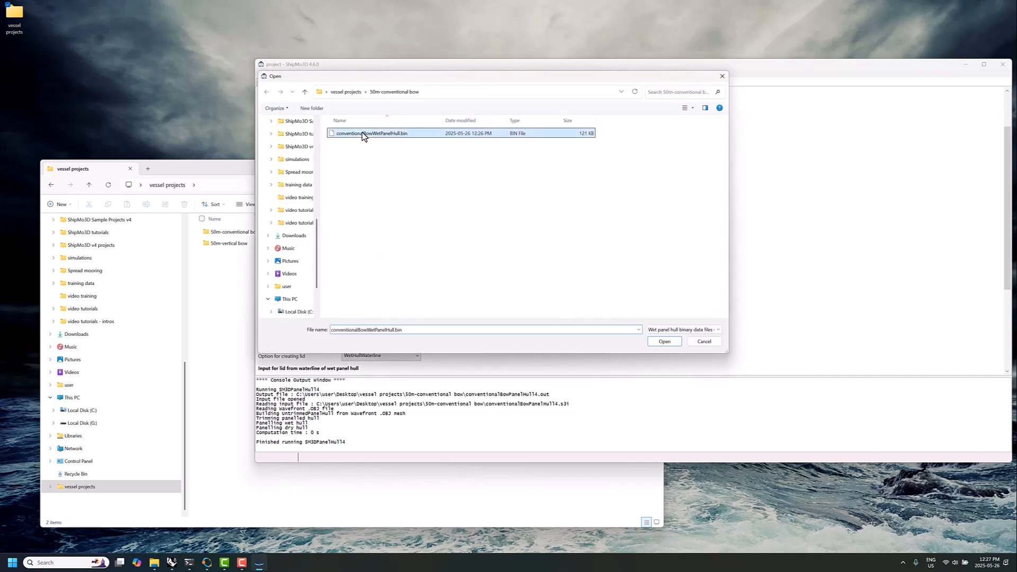
pyautogui.click(663, 342)
# Save and run the PanelLid data with the default panelling parameters, and plot the panelled lid
pyautogui.scroll(-5, 473, 322)
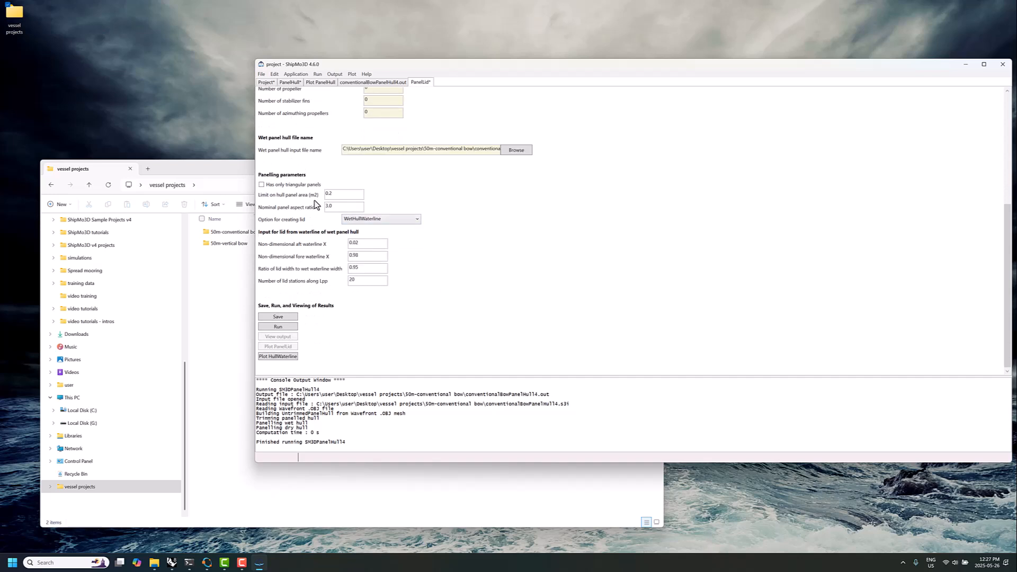
pyautogui.click(274, 318)
pyautogui.click(278, 326)
pyautogui.click(529, 303)
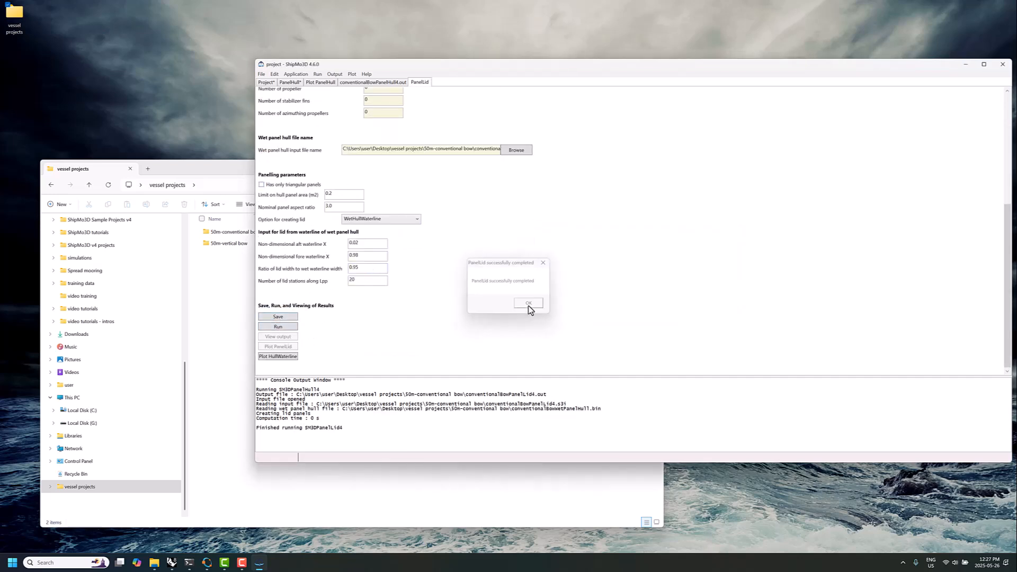
pyautogui.click(277, 347)
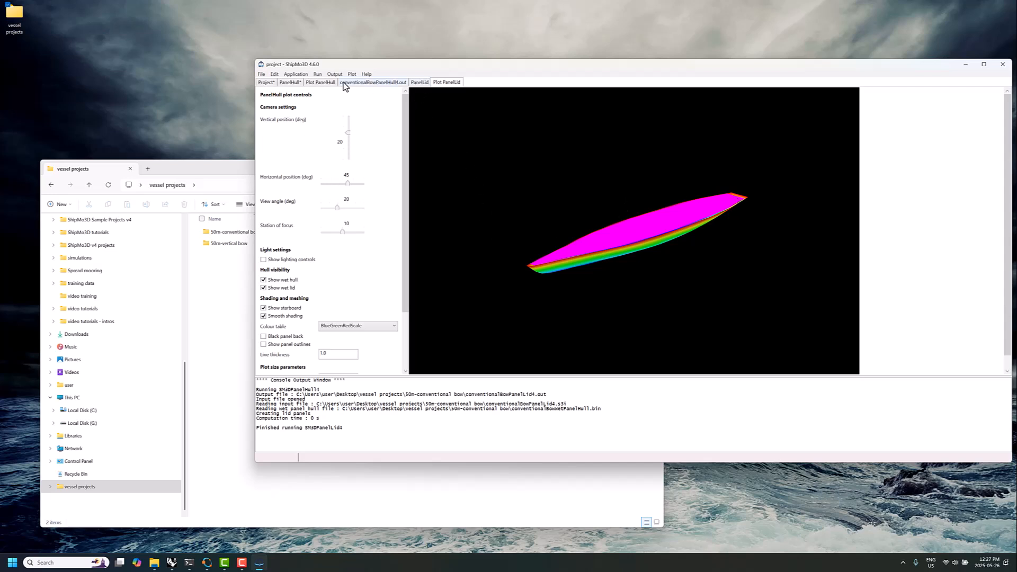
# Add new RadDif data to the project for the radiation and diffraction computations
pyautogui.click(262, 75)
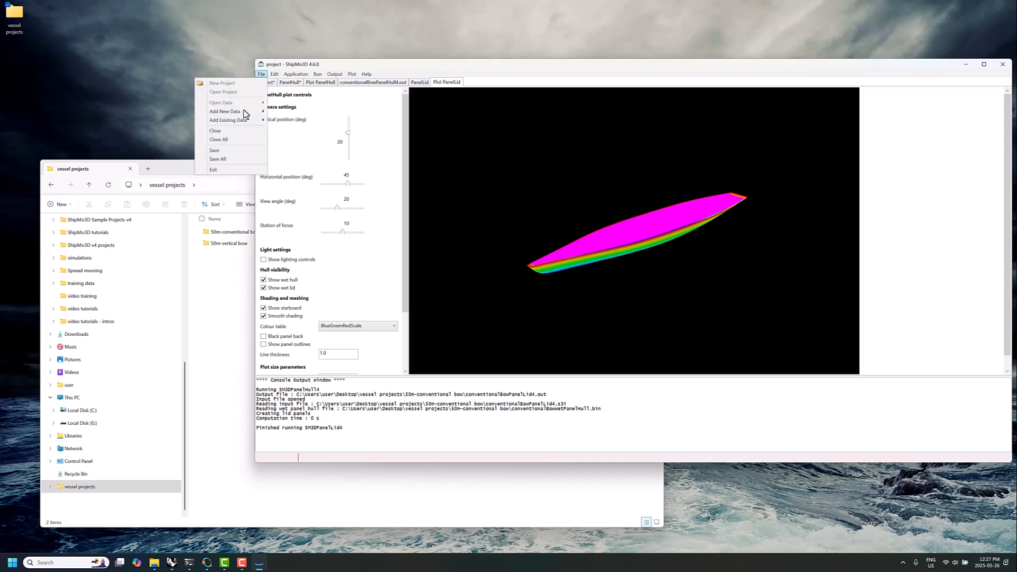
pyautogui.moveTo(240, 112)
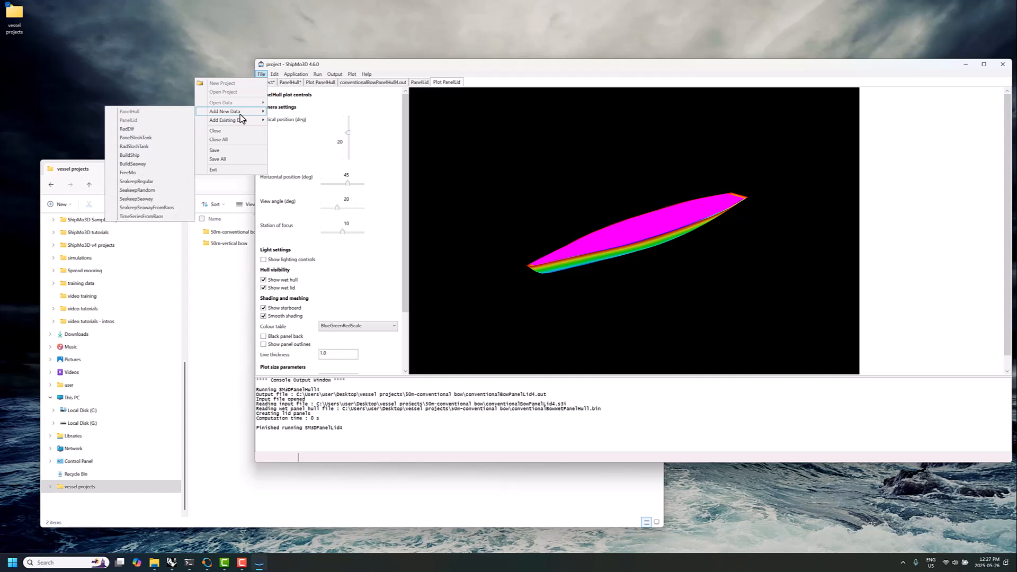
pyautogui.click(139, 129)
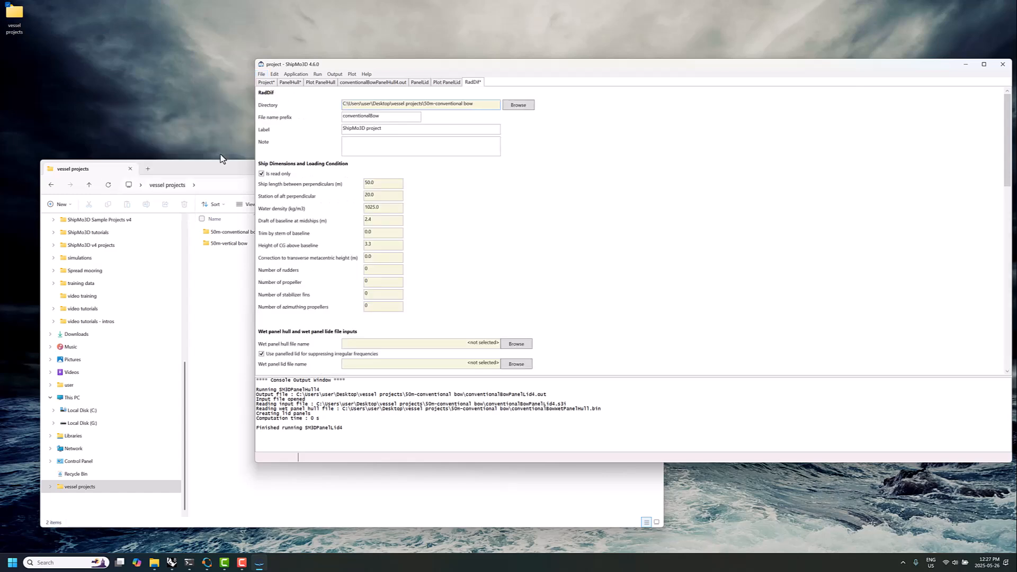
# Select conventionalBowWetPanelHull.bin as the RadDif wet panel hull file and conventionalBowWetPanelLid.bin as the wet panel lid file
pyautogui.scroll(-3, 354, 248)
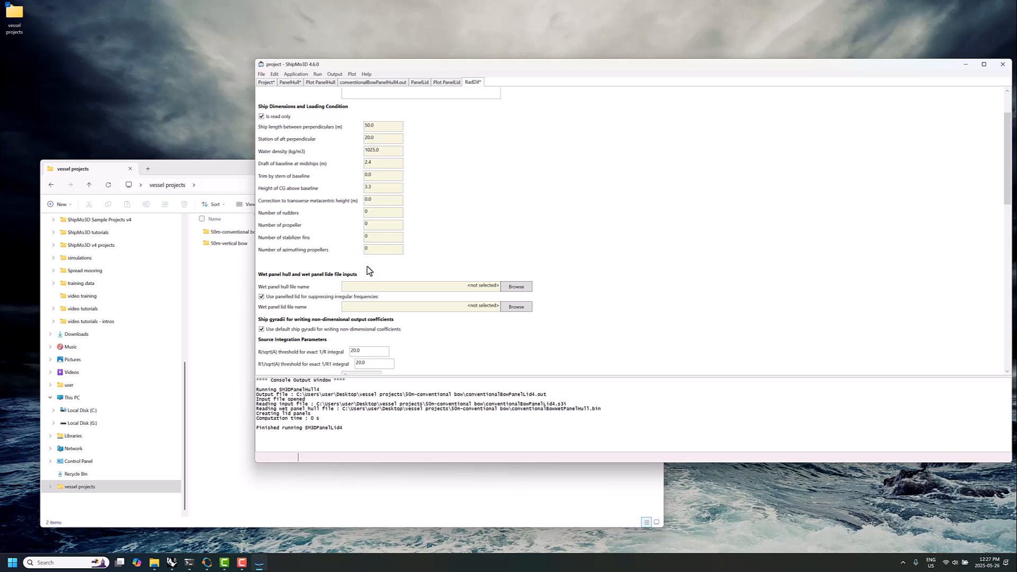
pyautogui.click(515, 287)
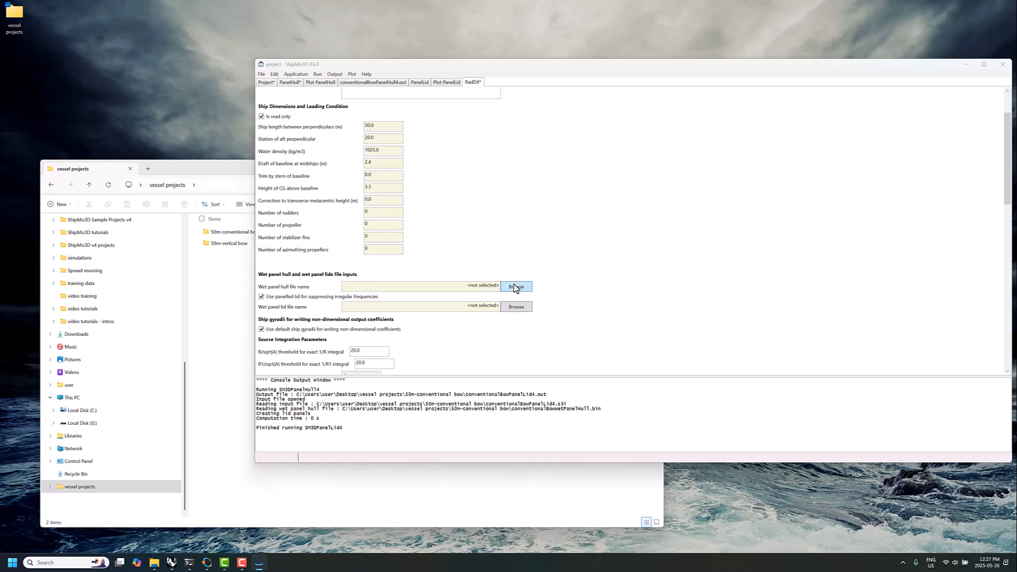
pyautogui.click(370, 134)
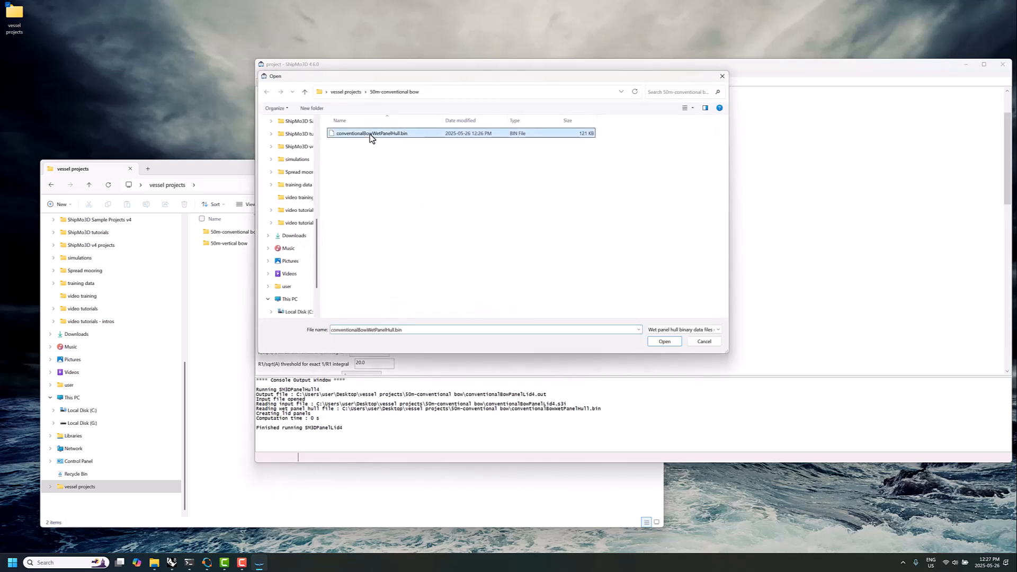
pyautogui.click(664, 341)
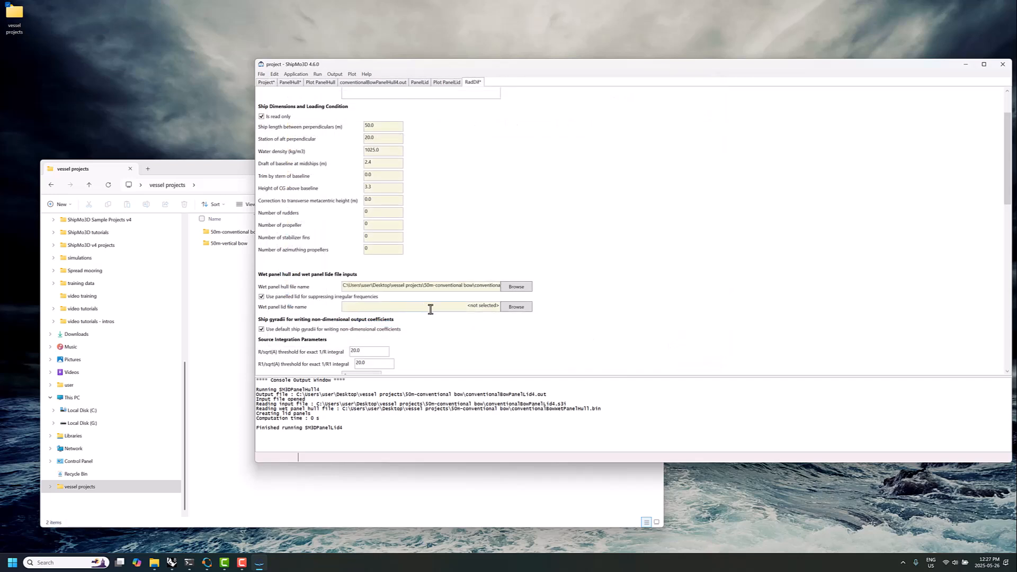
pyautogui.click(513, 307)
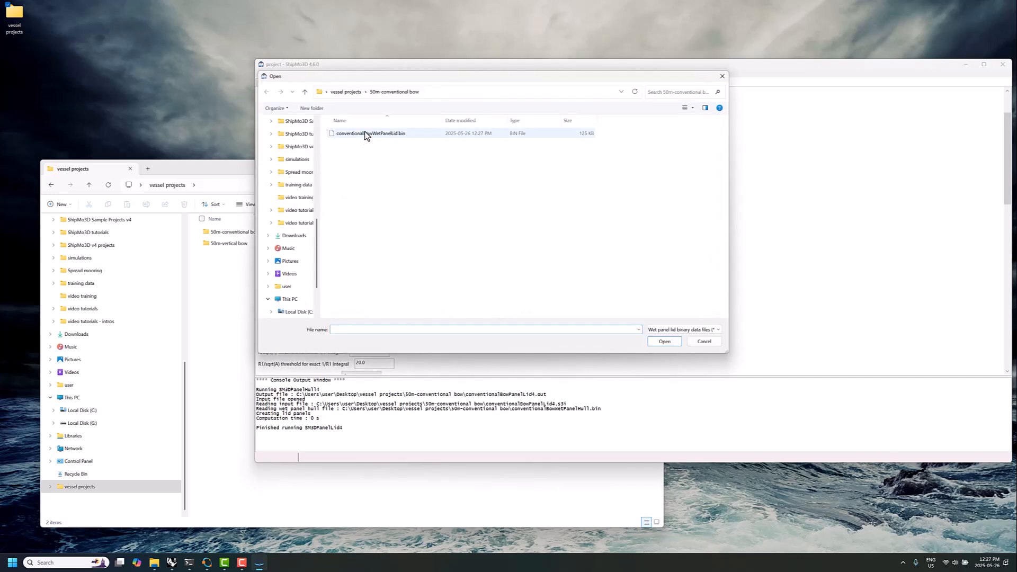
pyautogui.click(366, 135)
pyautogui.click(662, 342)
# Set the wave diffraction ship speed range to a maximum of 12 knots with a range increment of 12 knots
pyautogui.scroll(-1, 467, 308)
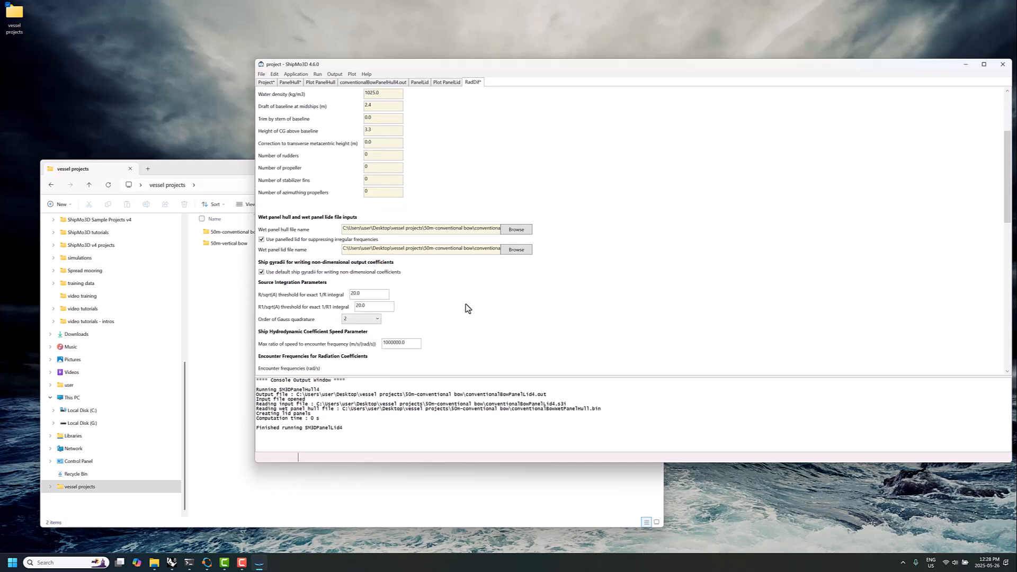
pyautogui.scroll(-4, 434, 285)
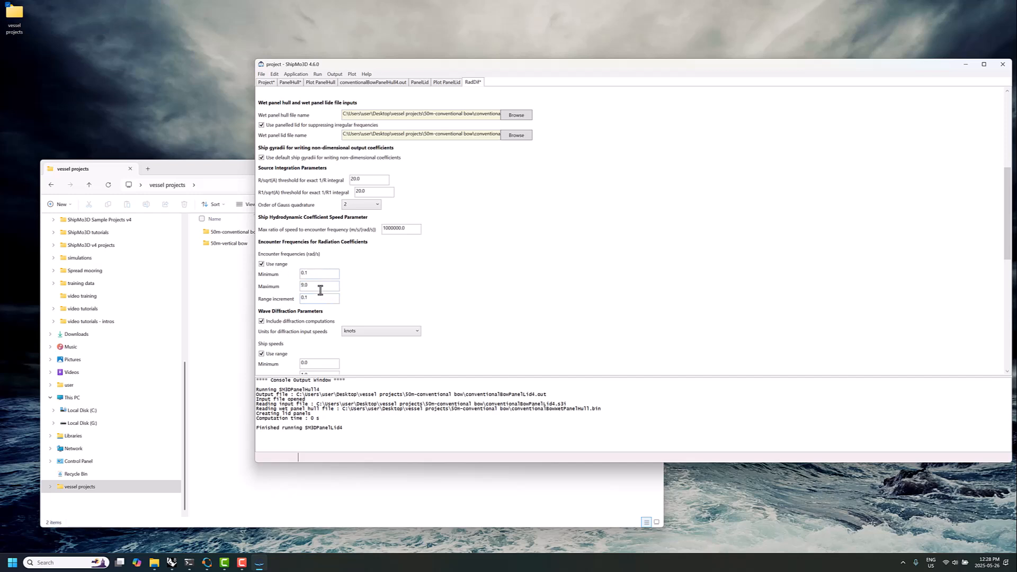
pyautogui.scroll(-1, 320, 290)
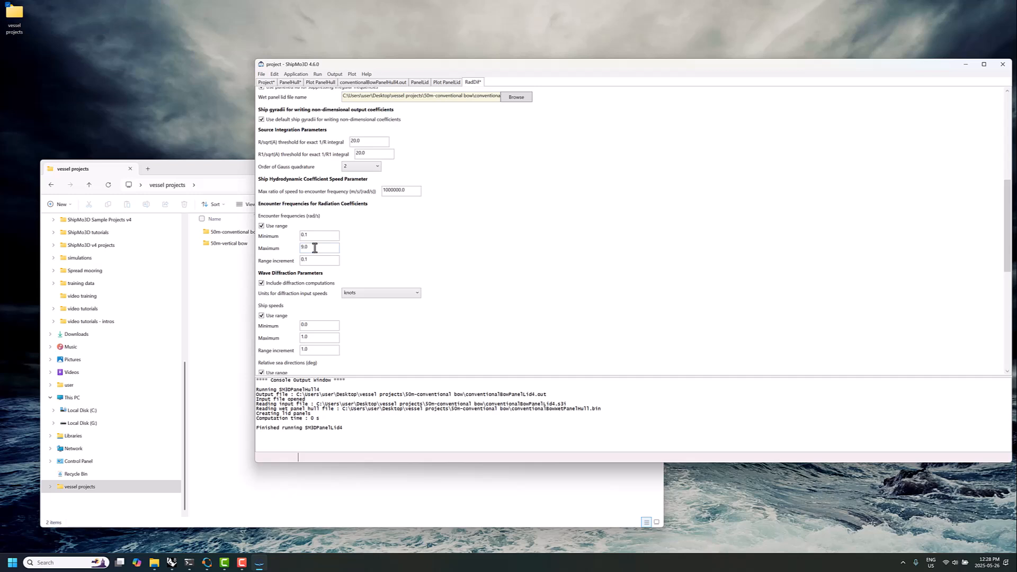
pyautogui.scroll(-1, 327, 285)
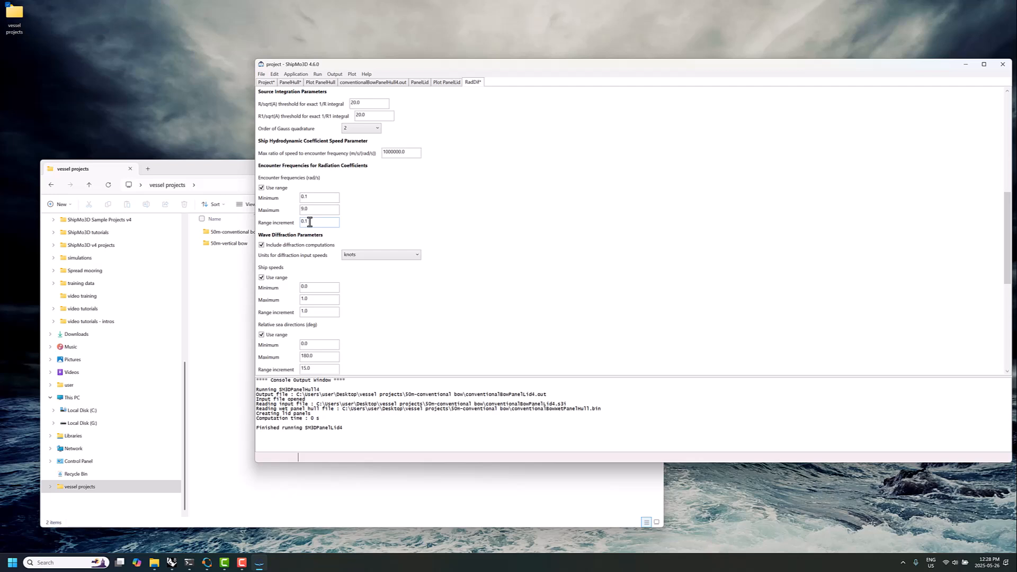
pyautogui.scroll(-2, 303, 265)
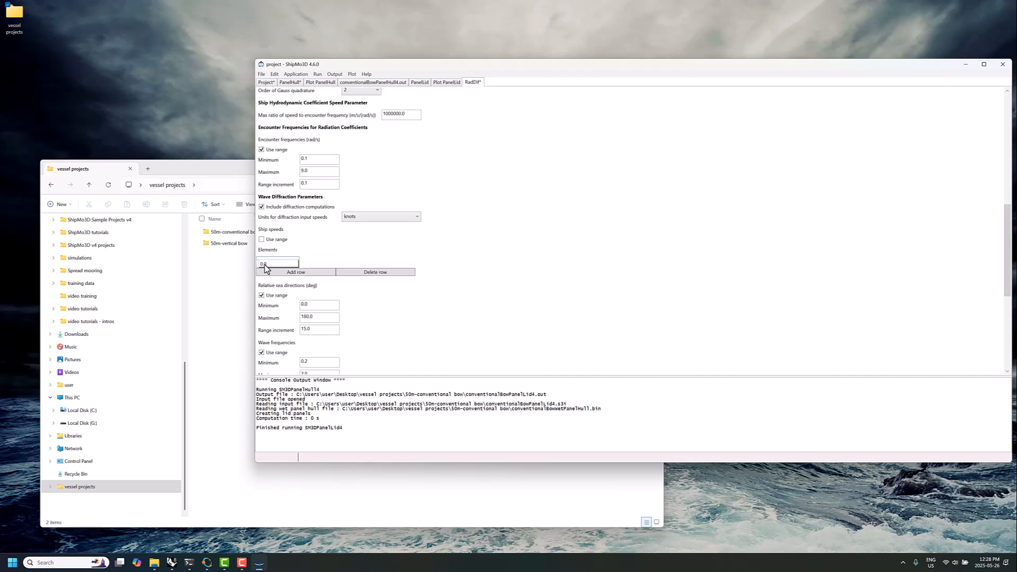
pyautogui.moveTo(309, 263); pyautogui.dragTo(294, 266)
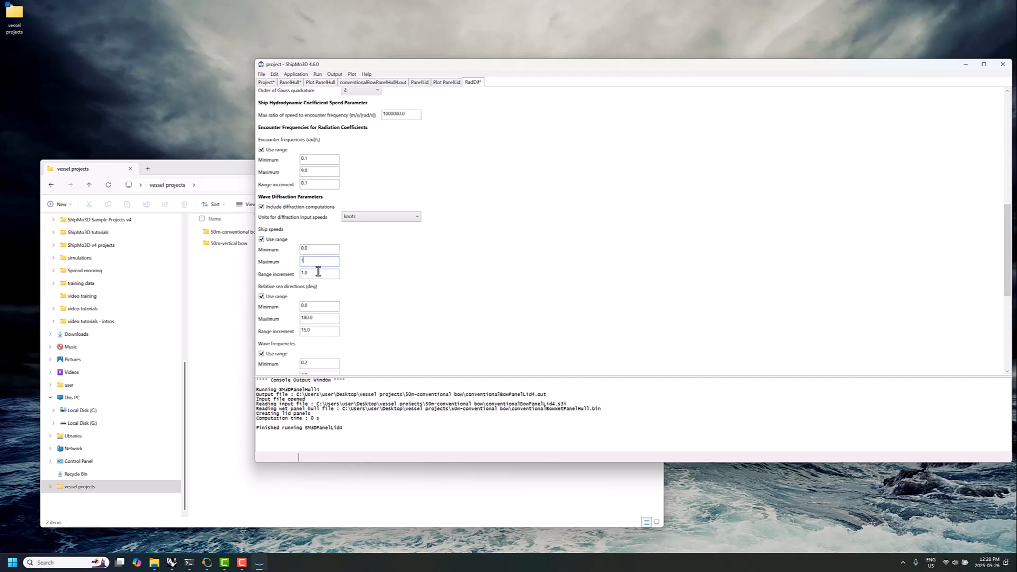
pyautogui.write('12')
pyautogui.scroll(-1, 328, 296)
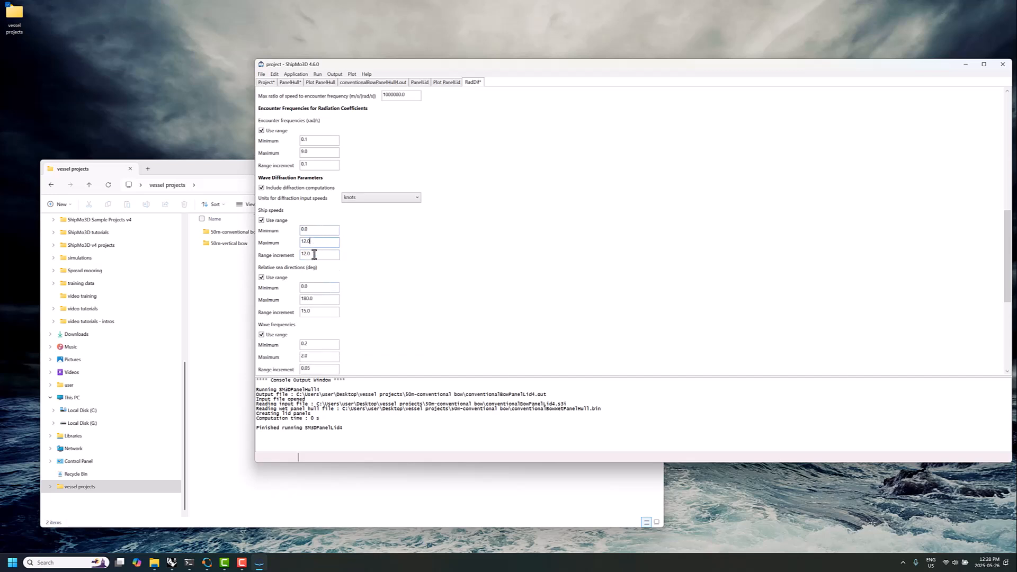
# Replace the relative sea direction range with a single direction of 135 degrees
pyautogui.scroll(-2, 303, 278)
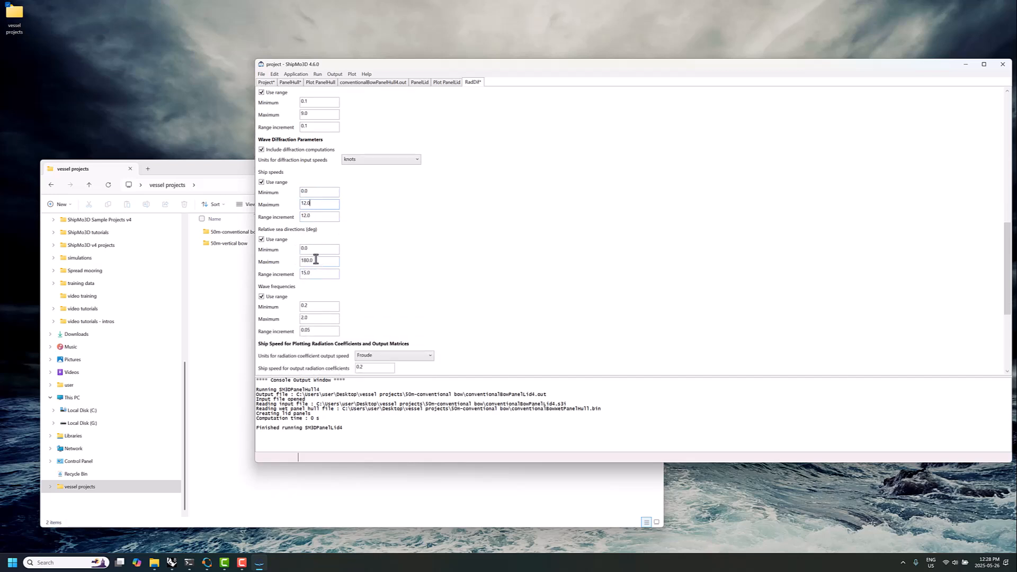
pyautogui.click(274, 239)
pyautogui.click(272, 264)
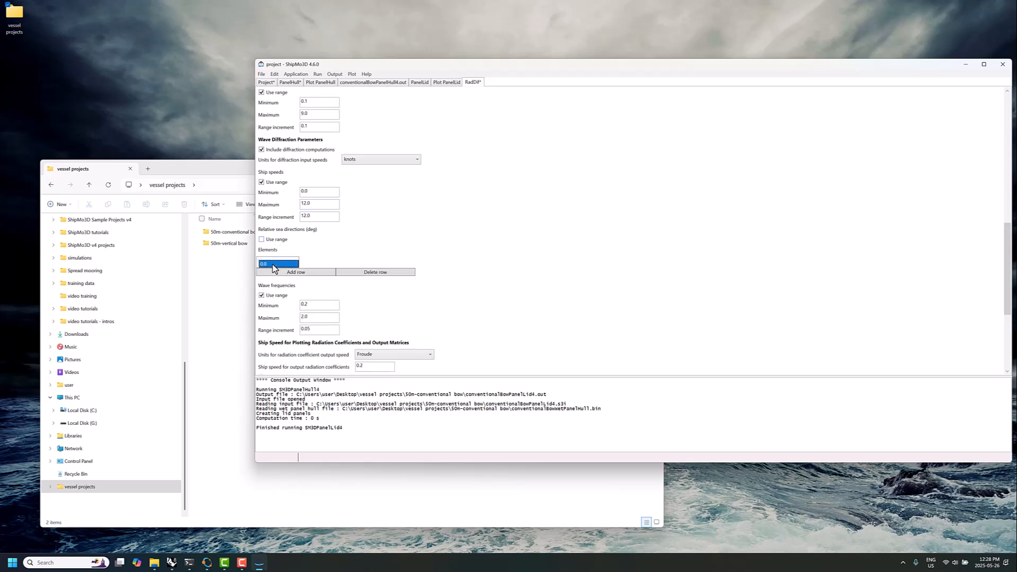
pyautogui.write('136')
pyautogui.click(351, 246)
# Set the maximum of the wave frequency range to 2.5
pyautogui.scroll(-2, 311, 321)
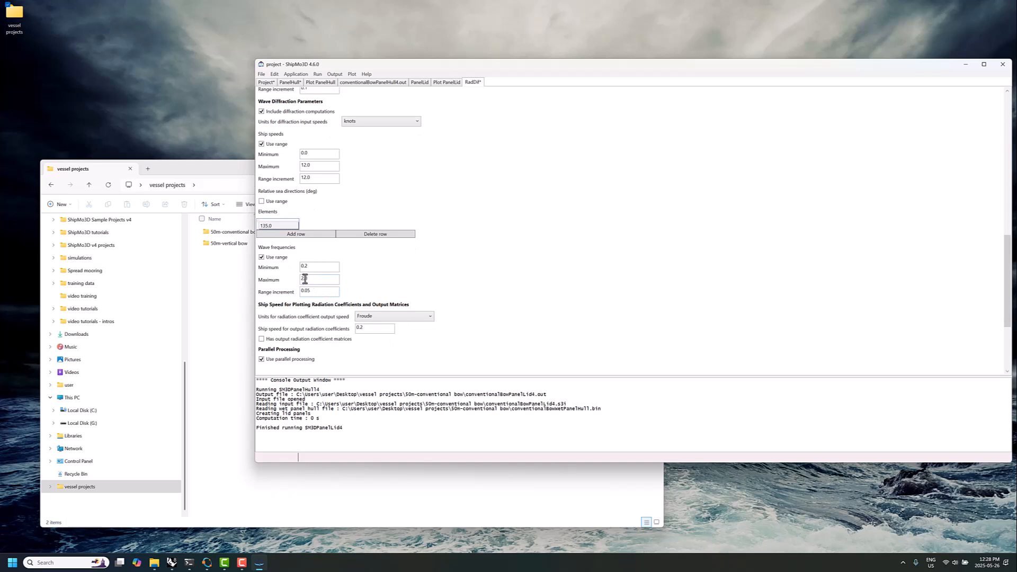
pyautogui.click(313, 279)
pyautogui.scroll(-1, 318, 272)
pyautogui.doubleClick(317, 258)
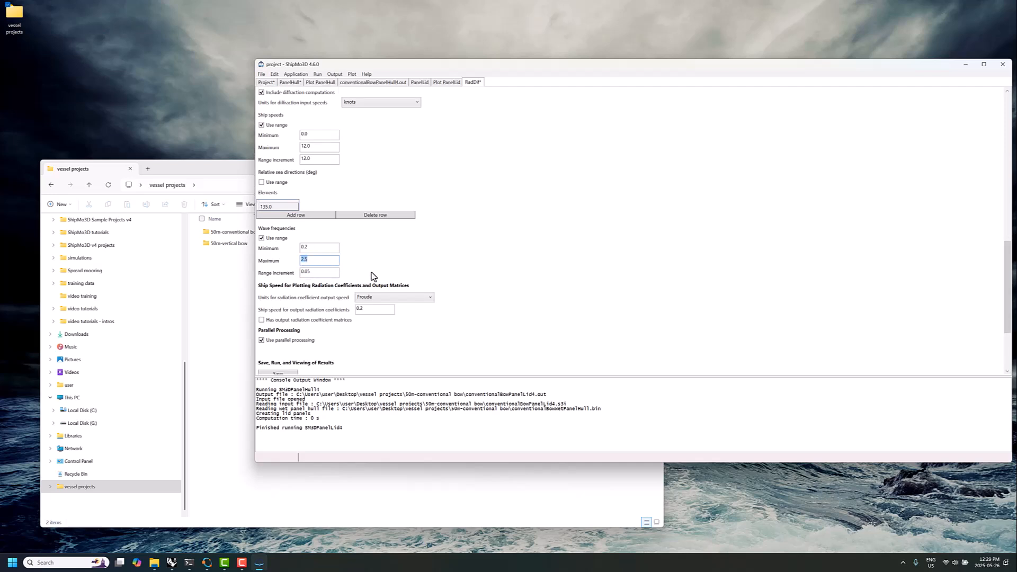
# Disable parallel processing in the RadDif data, save it and start the RadDif run
pyautogui.scroll(-3, 442, 267)
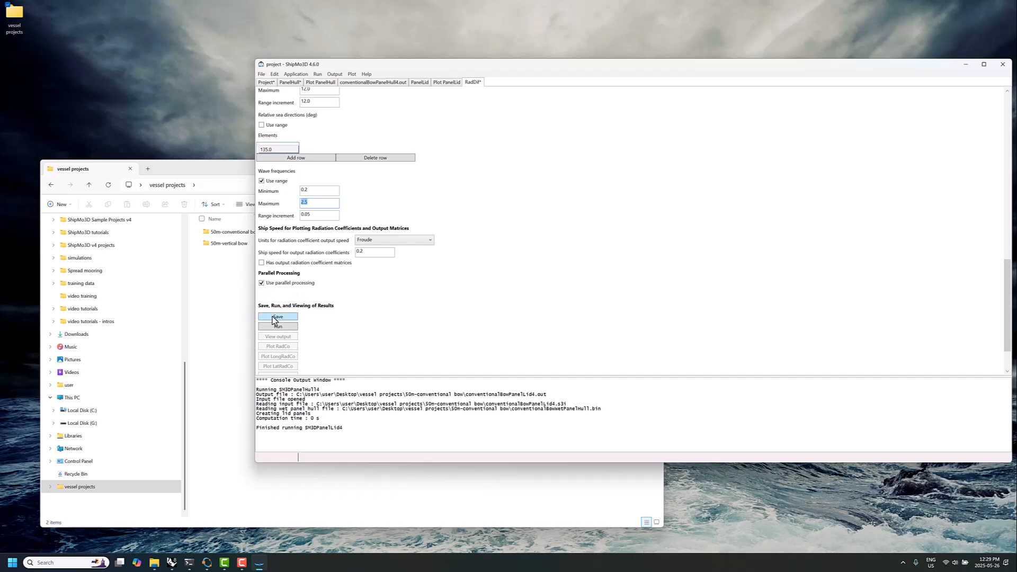
pyautogui.click(263, 285)
pyautogui.click(286, 327)
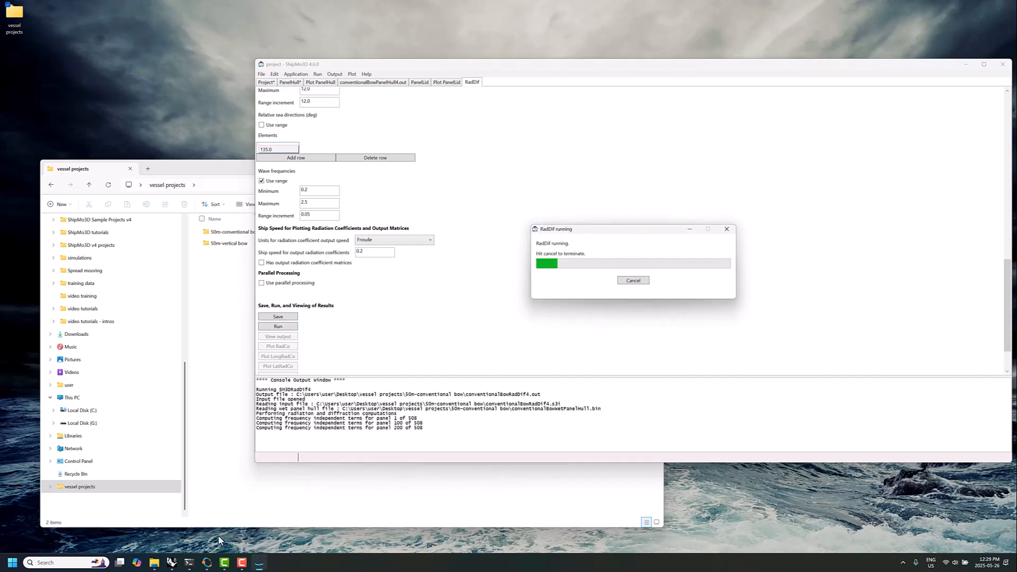
# Launch a second ShipMo3D (Version 4) instance and create a new project in it
pyautogui.click(13, 563)
pyautogui.click(37, 327)
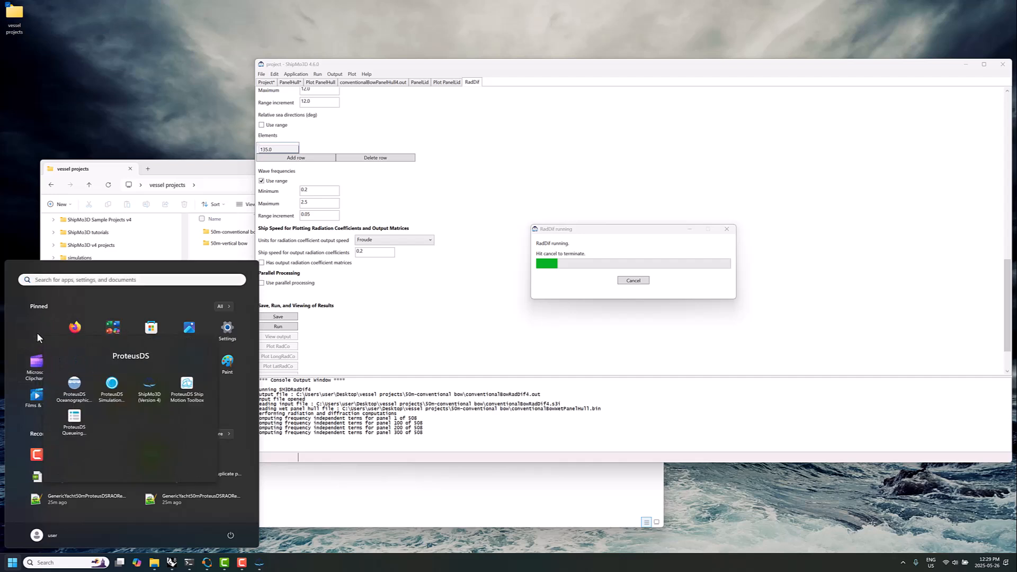
pyautogui.click(157, 394)
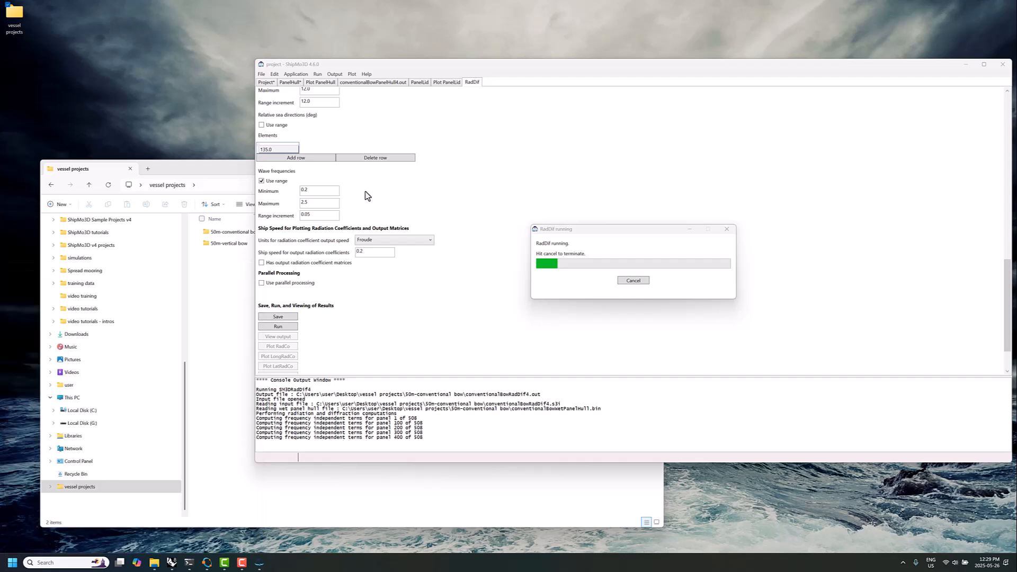
pyautogui.click(79, 86)
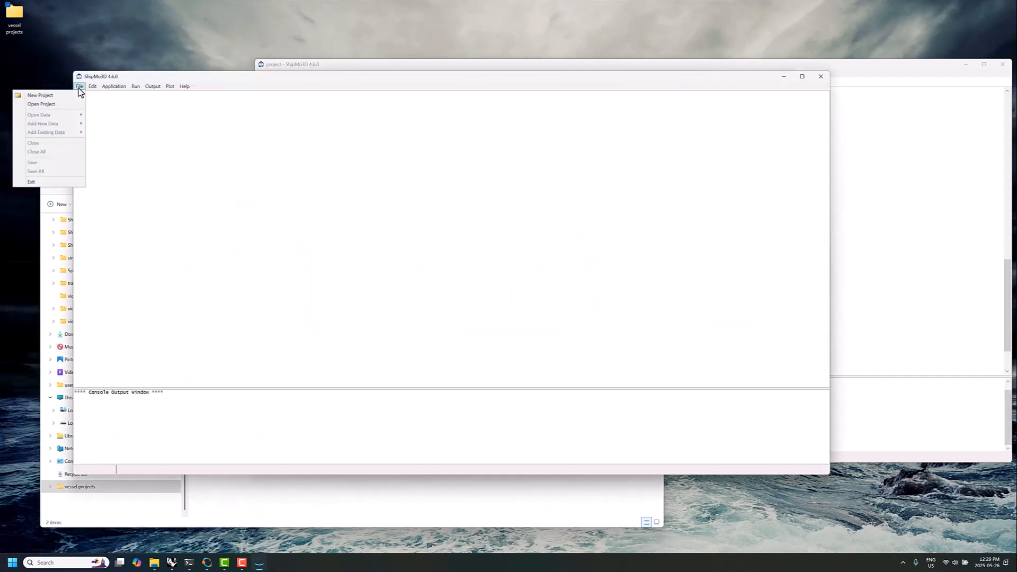
pyautogui.click(49, 97)
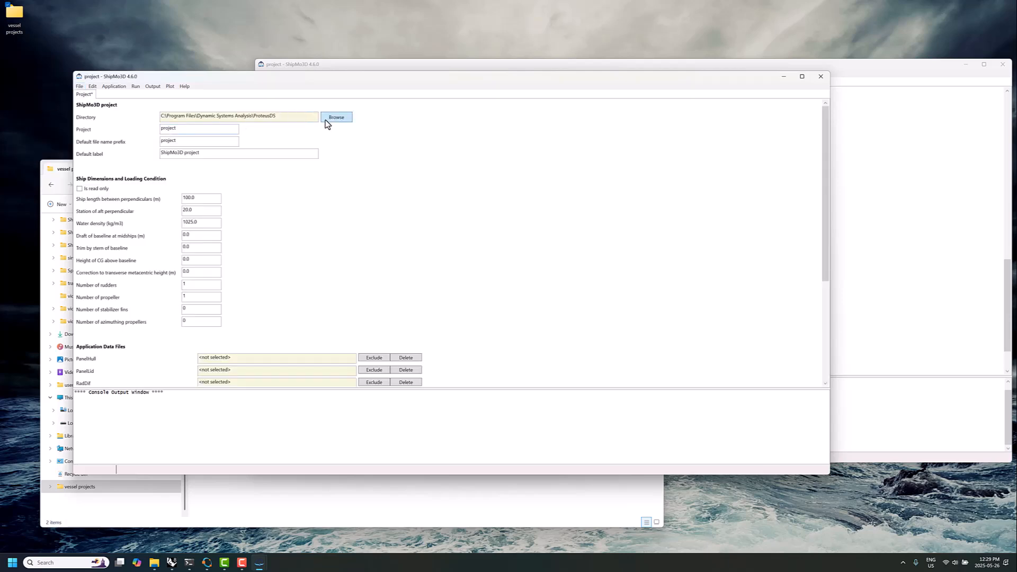
# Set the project directory to the 50m-vertical bow folder and the default file name prefix to verticalBow
pyautogui.click(328, 119)
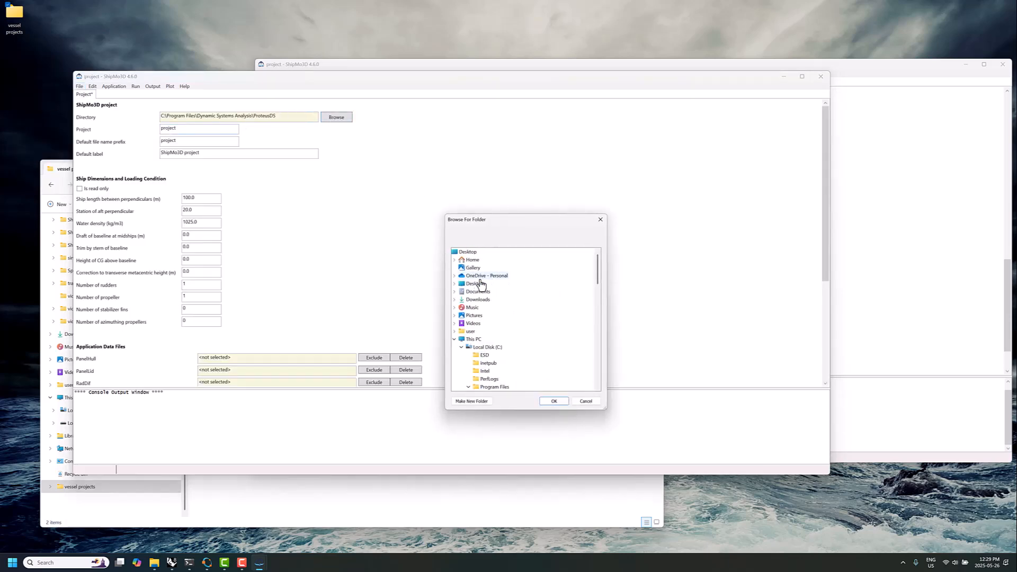
pyautogui.scroll(-10, 498, 297)
pyautogui.click(481, 387)
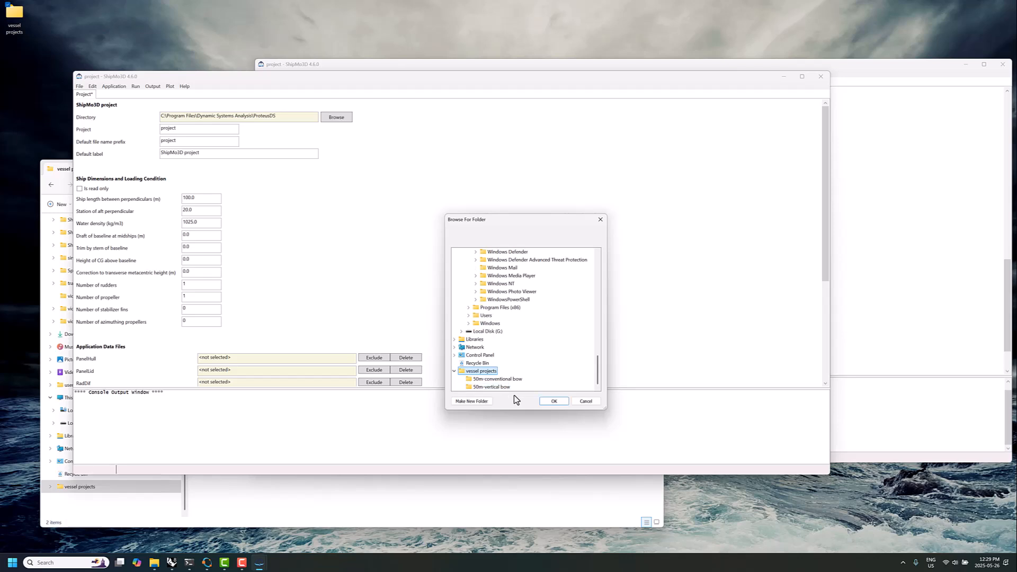
pyautogui.click(498, 387)
pyautogui.click(553, 401)
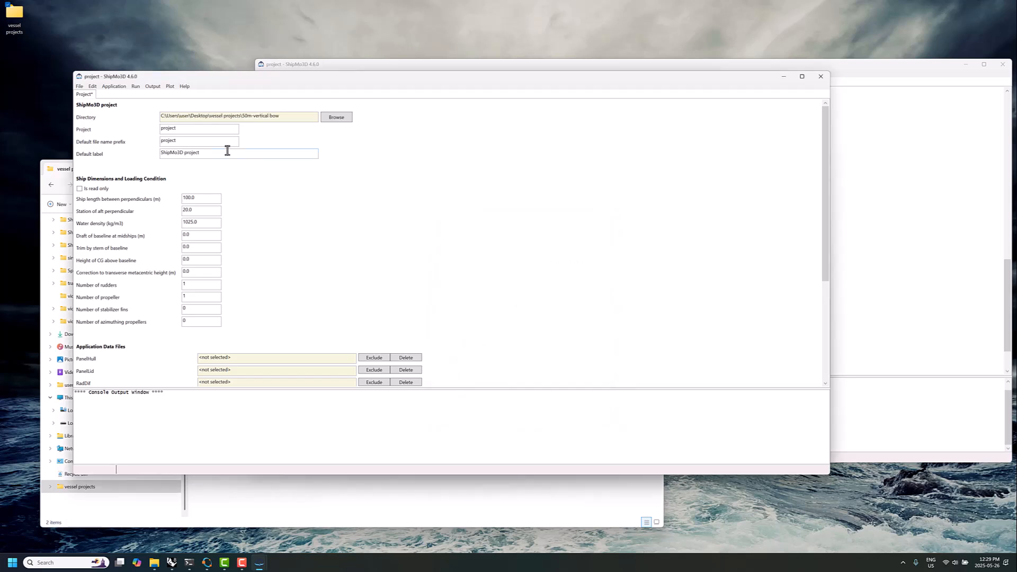
pyautogui.moveTo(190, 141); pyautogui.dragTo(136, 147)
pyautogui.write('verticalBow')
# Set the ship length to 50 m, midships draft to 2.4 m, CG height above baseline to 3.1, and rudders and propellers to 0
pyautogui.moveTo(211, 199); pyautogui.dragTo(183, 200)
pyautogui.write('50')
pyautogui.moveTo(199, 238); pyautogui.dragTo(182, 237)
pyautogui.write('0')
pyautogui.click(196, 258)
pyautogui.scroll(-5, 221, 284)
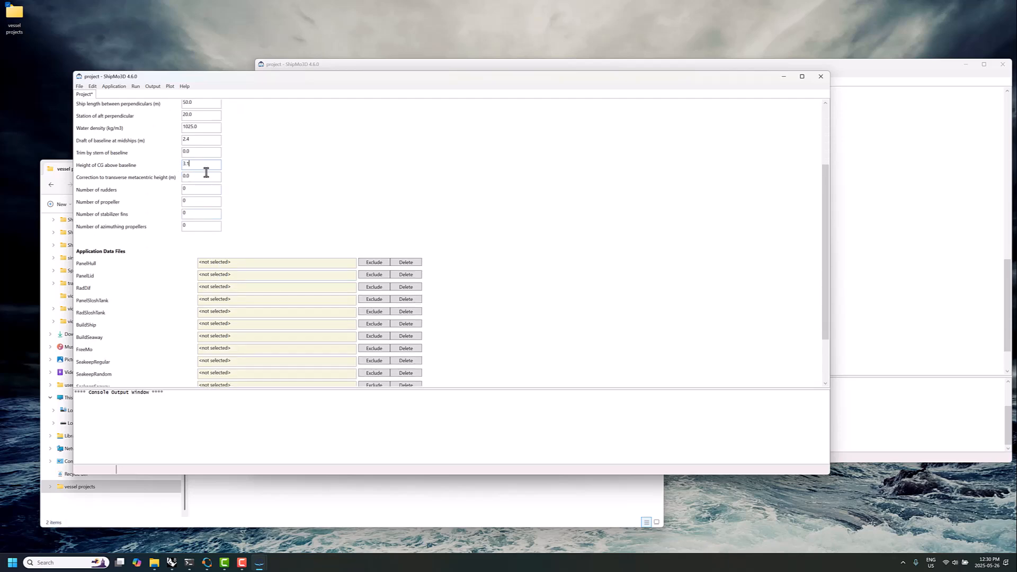
# Save the project and add new PanelHull data to it
pyautogui.scroll(-3, 184, 214)
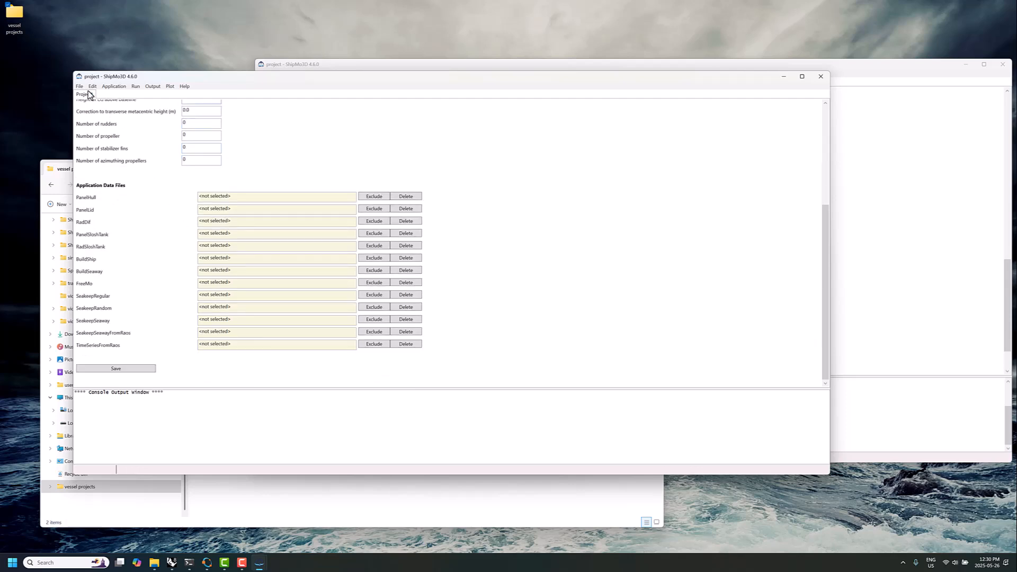
pyautogui.click(80, 87)
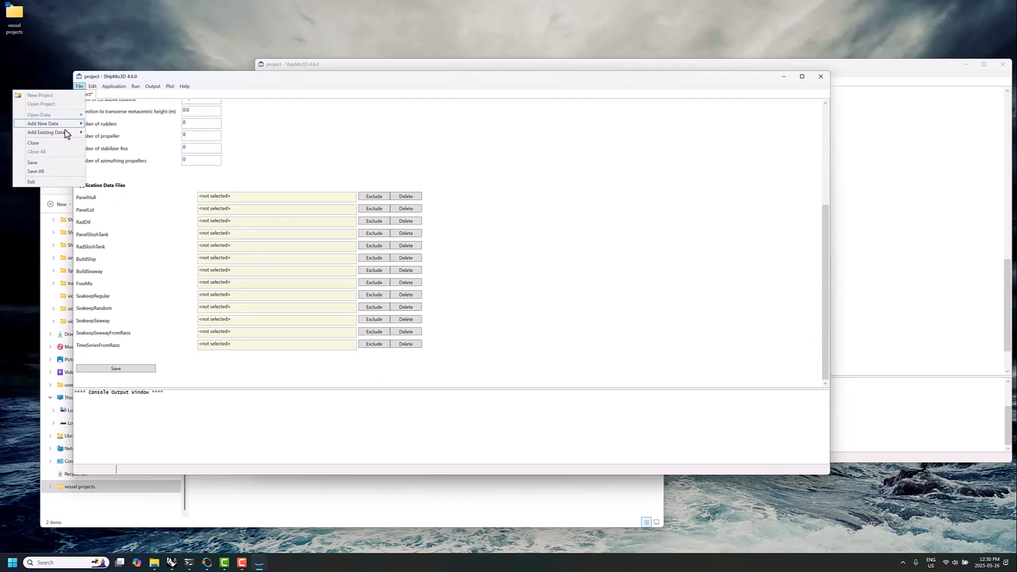
pyautogui.click(47, 160)
pyautogui.click(78, 86)
pyautogui.moveTo(59, 129)
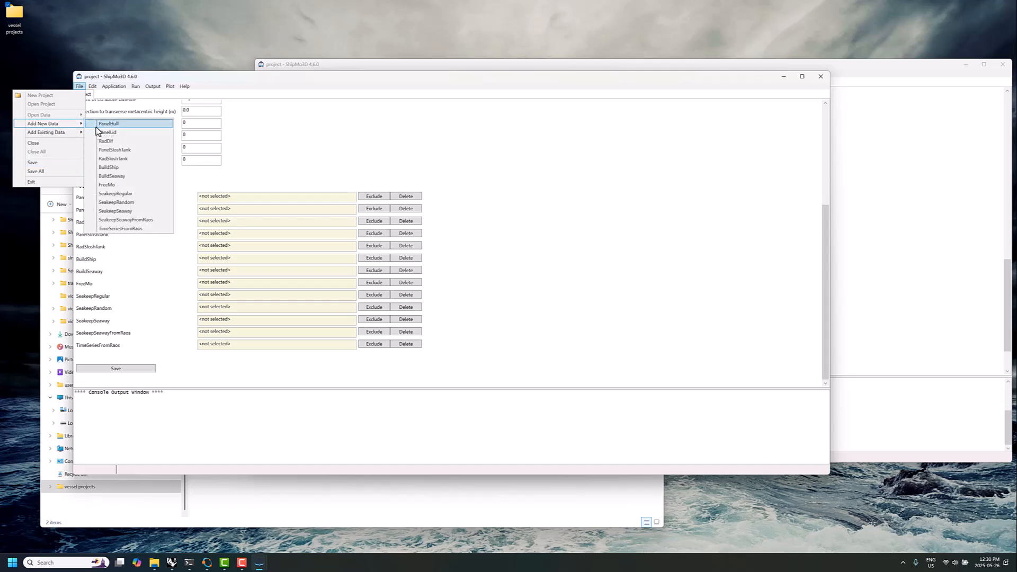
pyautogui.click(100, 127)
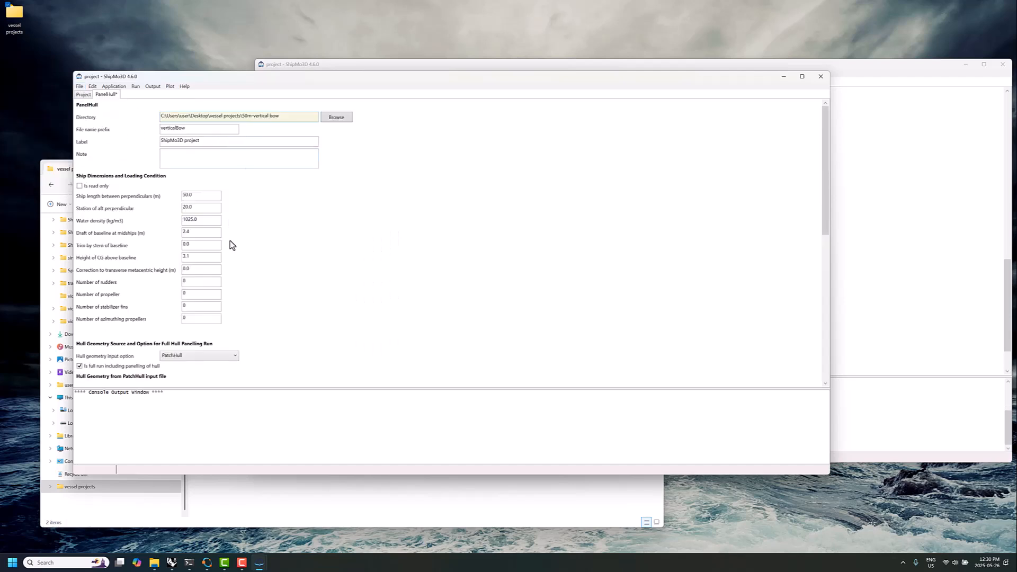
# Set the PanelHull hull geometry input option to WavefrontOBJ
pyautogui.scroll(-3, 223, 276)
pyautogui.click(219, 299)
pyautogui.click(217, 299)
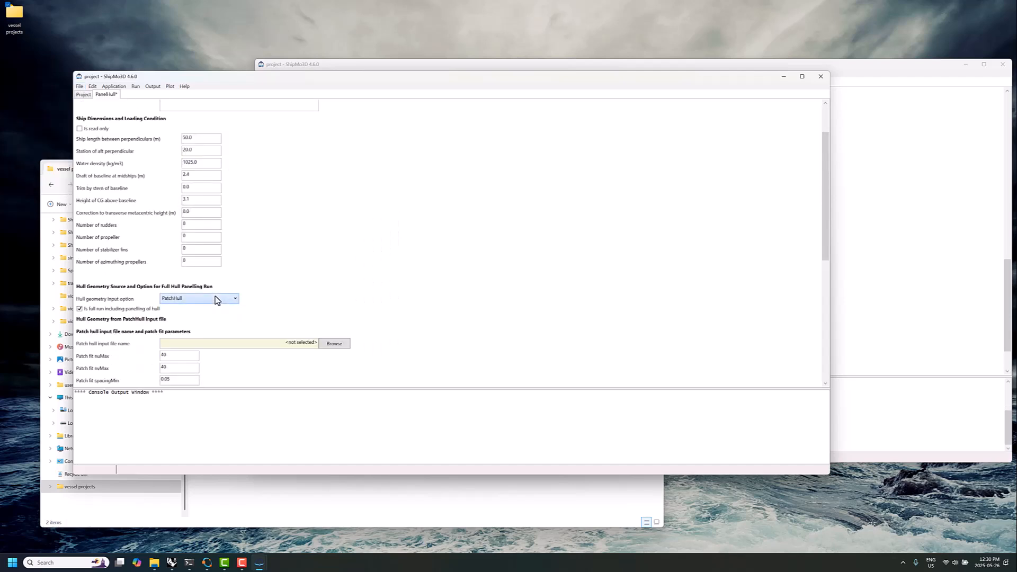
pyautogui.scroll(-2, 152, 246)
pyautogui.scroll(3, 151, 248)
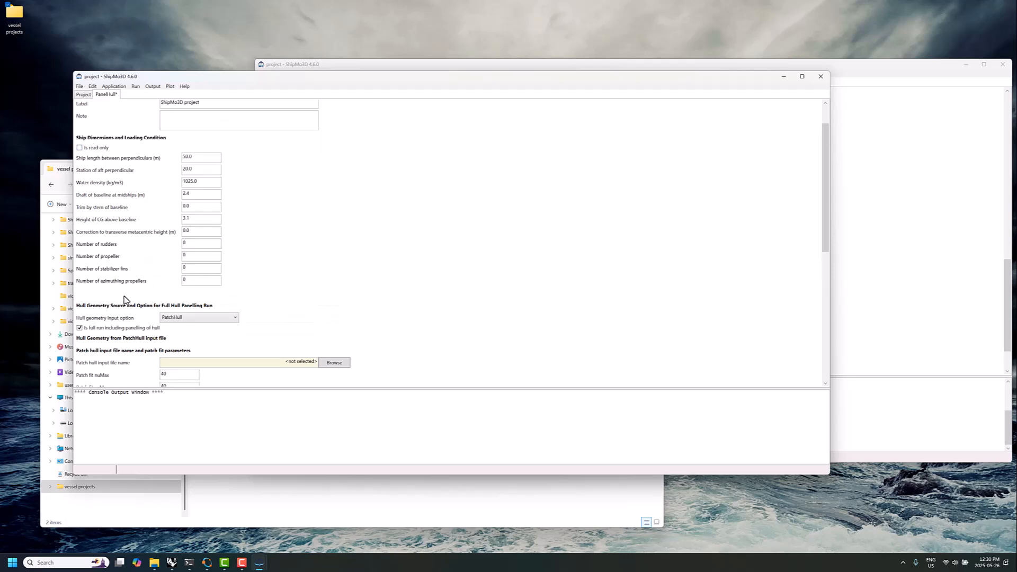
pyautogui.click(181, 317)
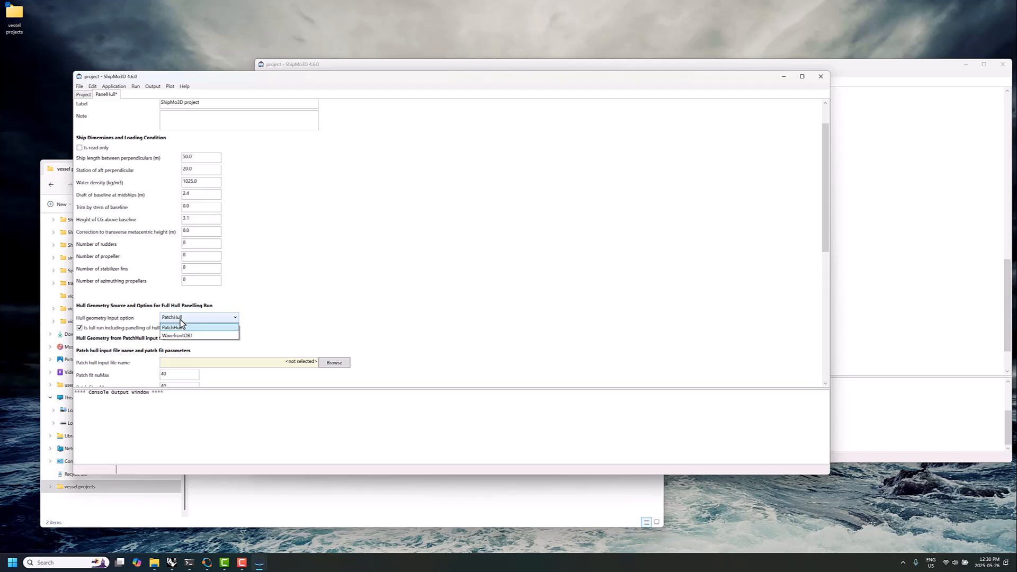
pyautogui.click(179, 336)
# Load vertical hull.obj from the 50m-vertical bow folder as the Wavefront hull geometry
pyautogui.scroll(-3, 248, 303)
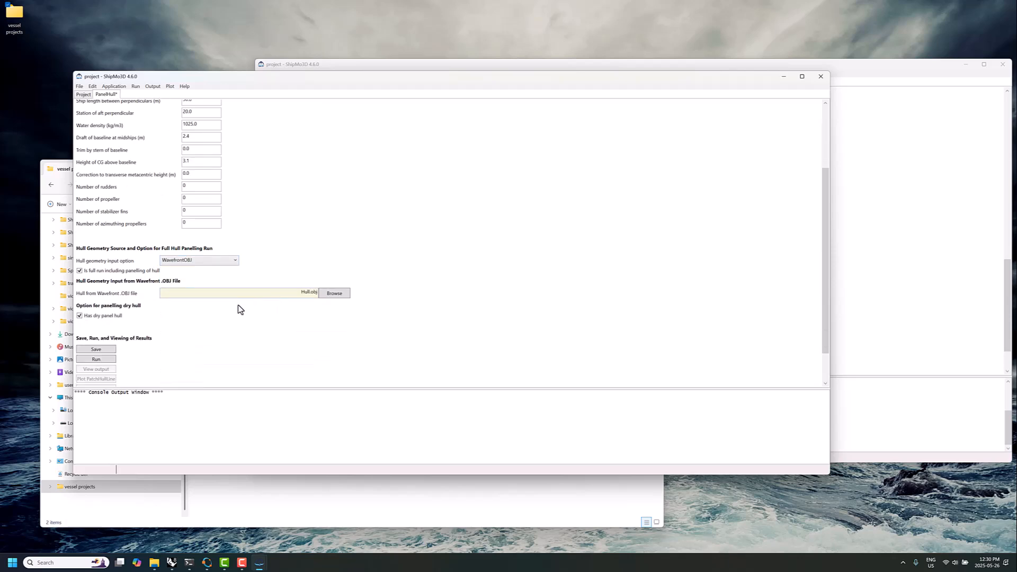
pyautogui.click(334, 295)
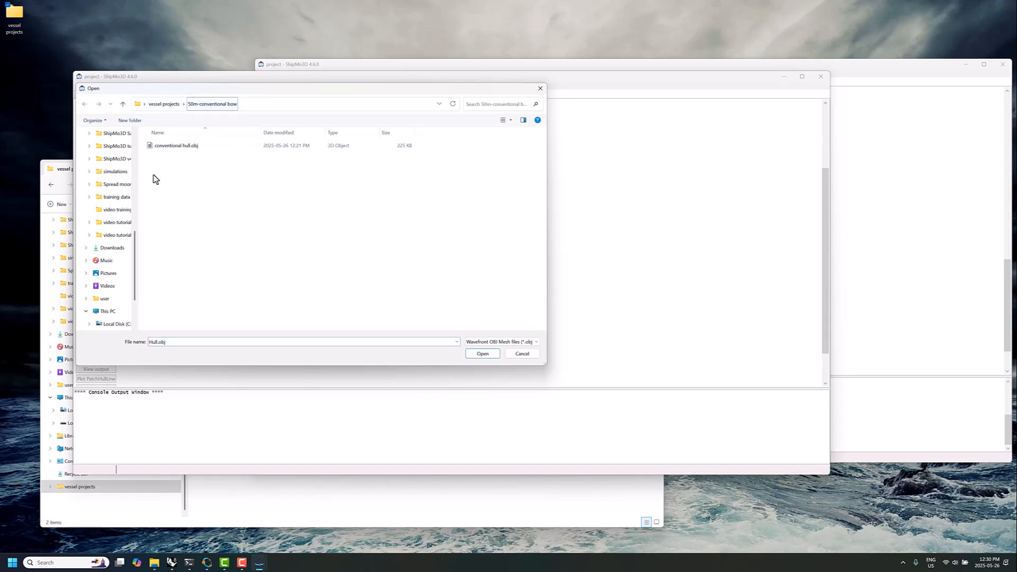
pyautogui.click(165, 104)
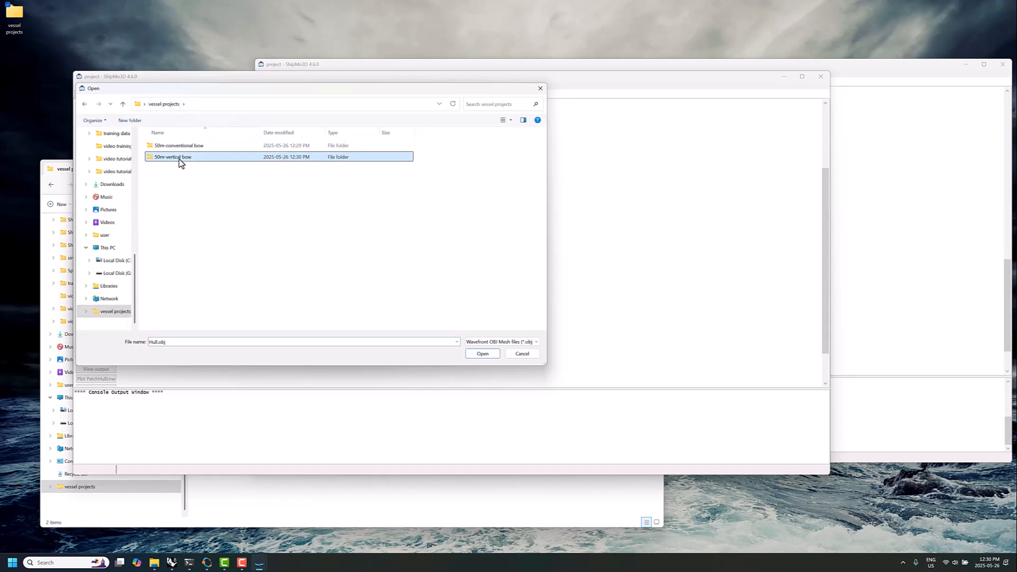
pyautogui.doubleClick(179, 158)
pyautogui.click(161, 145)
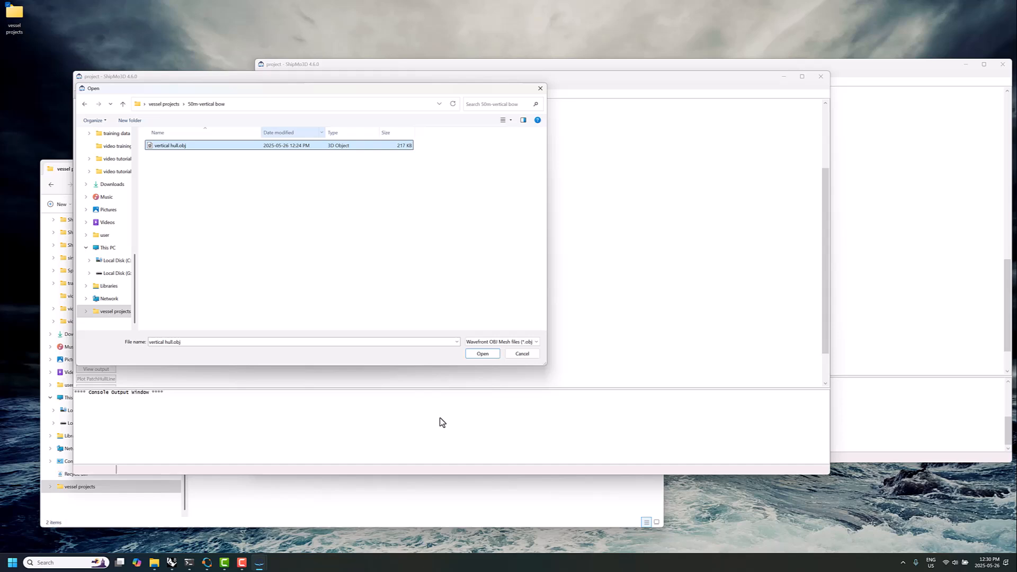
pyautogui.click(482, 353)
# Run PanelHull for the vertical-bow hull and close the completion message
pyautogui.scroll(-1, 224, 332)
pyautogui.click(108, 319)
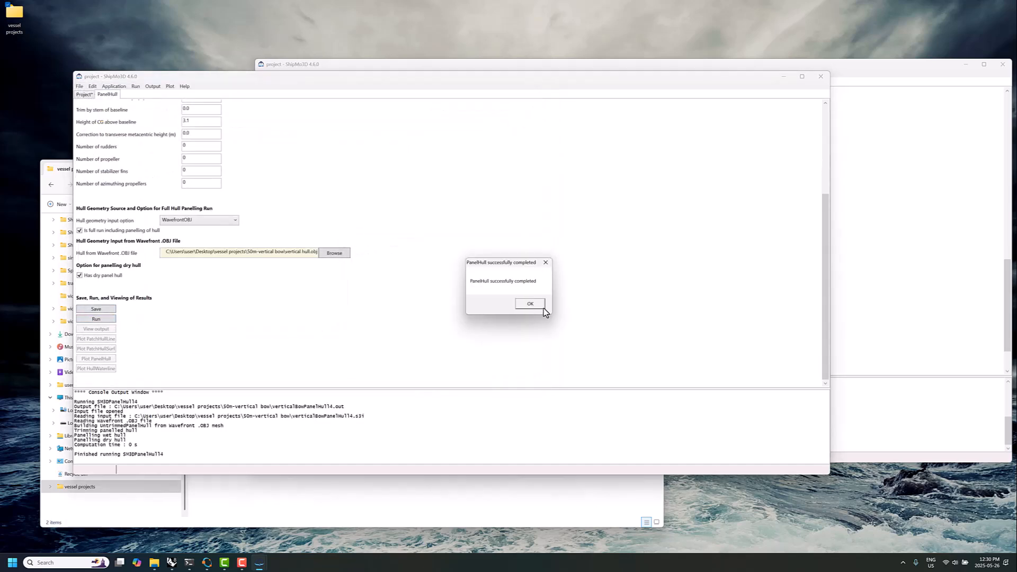
pyautogui.click(530, 305)
# Plot the panelled hull with the ShipParts colour table and view it from 74 degrees horizontal and -5 degrees vertical
pyautogui.click(98, 358)
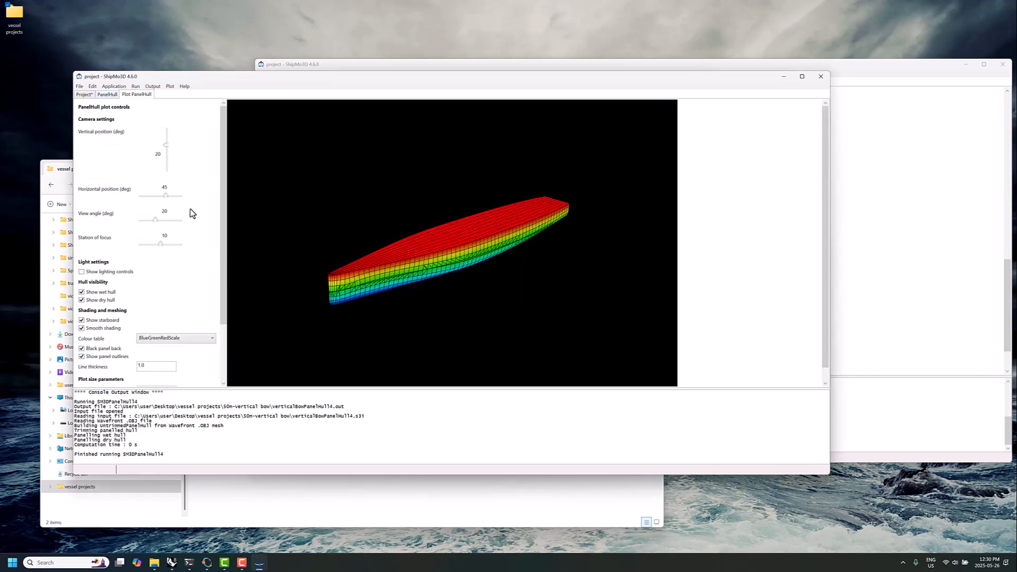
pyautogui.click(182, 338)
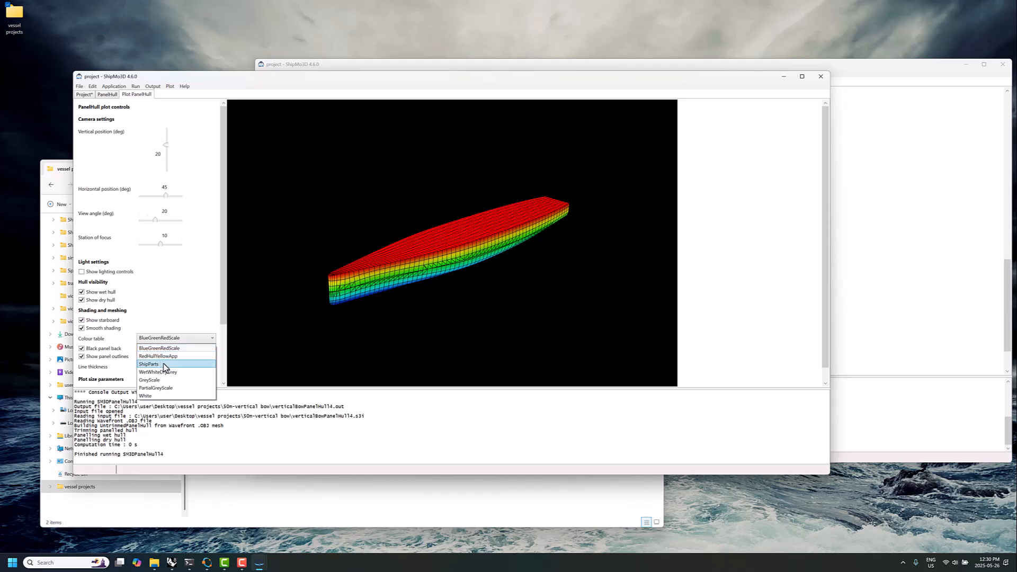
pyautogui.click(176, 362)
pyautogui.moveTo(166, 200); pyautogui.dragTo(169, 197)
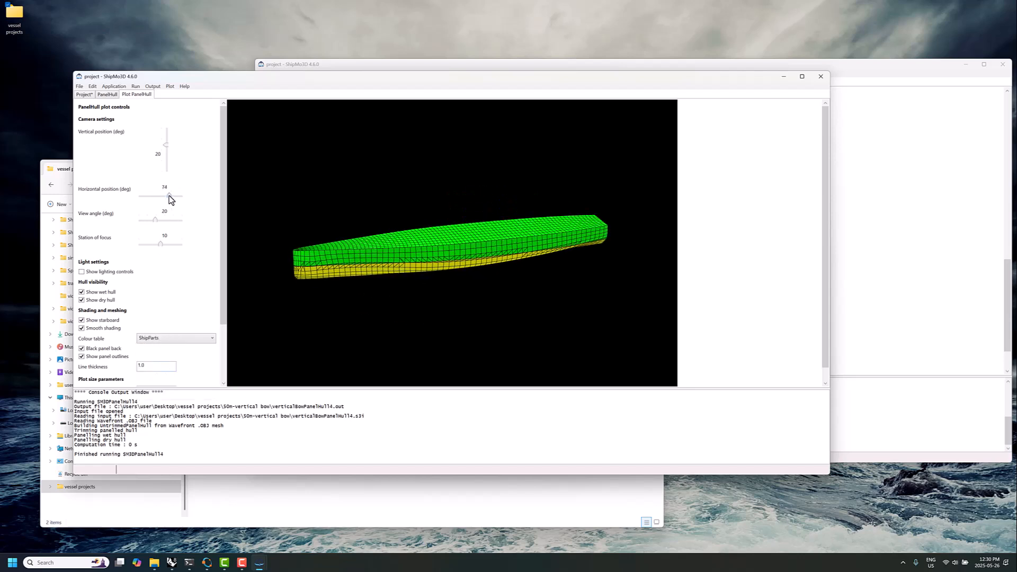
pyautogui.moveTo(166, 147)
pyautogui.mouseDown()
pyautogui.moveTo(171, 160)
pyautogui.moveTo(167, 146)
pyautogui.mouseUp()
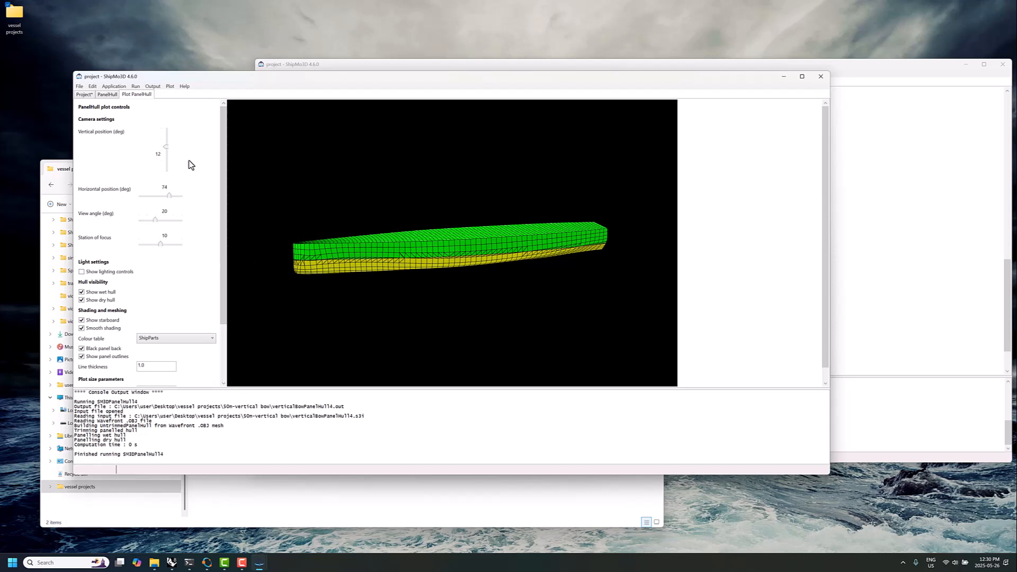
pyautogui.moveTo(166, 148); pyautogui.dragTo(165, 153)
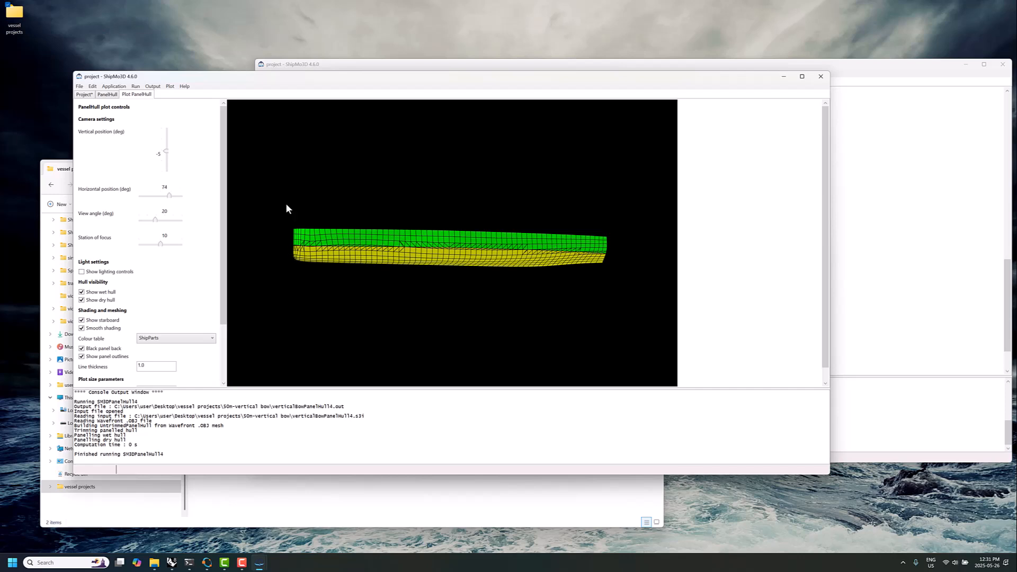
# Open the PanelHull output and examine the mass and the metacentric height among the wet hull's hydrostatic properties
pyautogui.click(111, 96)
pyautogui.scroll(-10, 274, 277)
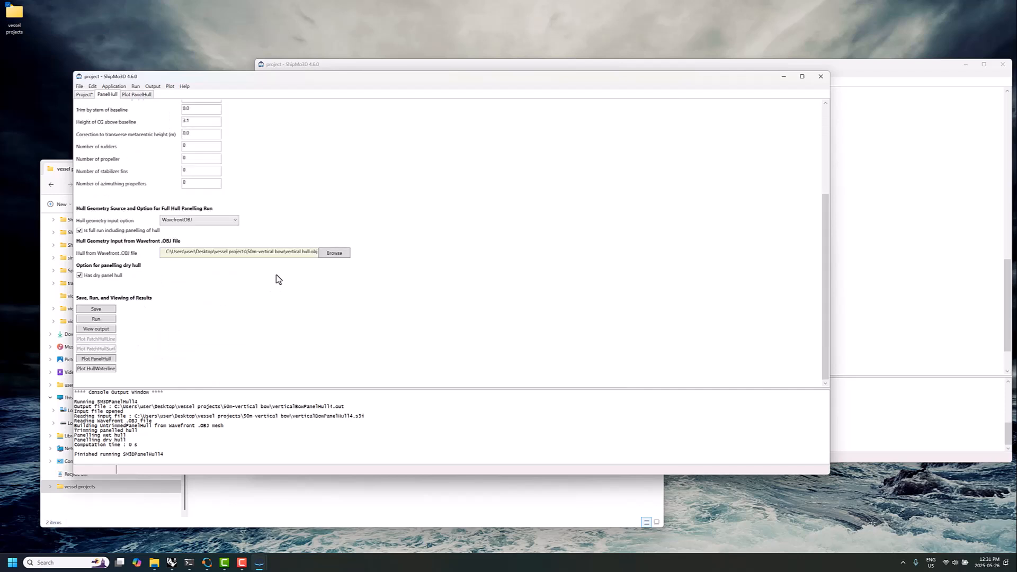
pyautogui.click(96, 329)
pyautogui.scroll(-6, 205, 307)
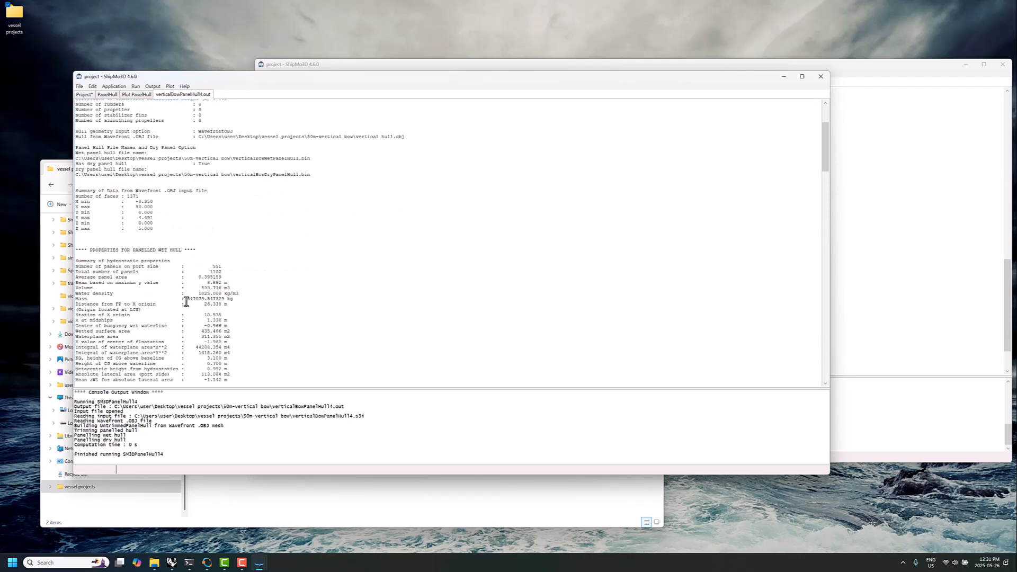
pyautogui.moveTo(185, 302); pyautogui.dragTo(201, 301)
pyautogui.scroll(-2, 208, 346)
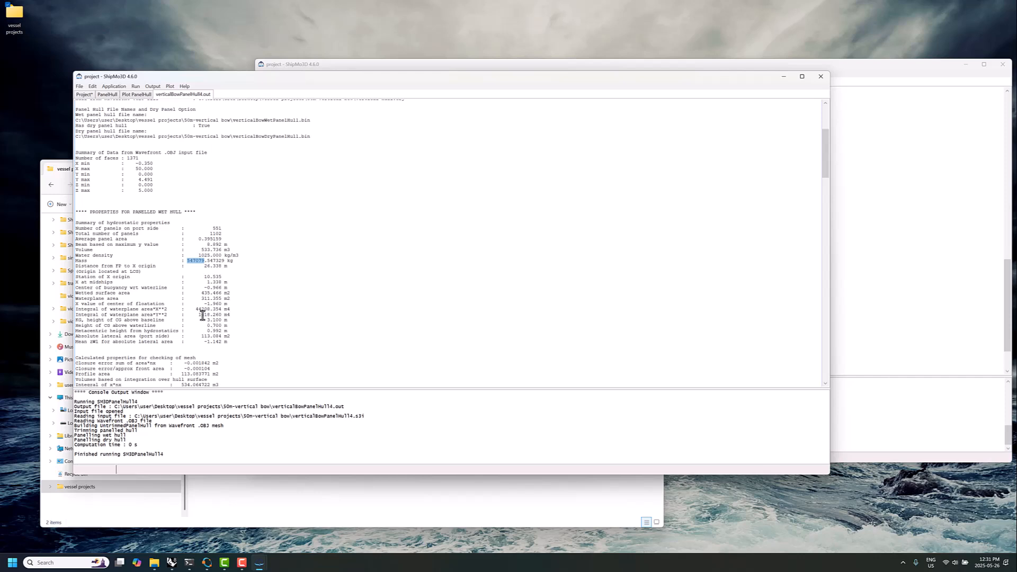
pyautogui.moveTo(206, 331); pyautogui.dragTo(223, 333)
# Set the height of CG above baseline to 3.2 in the PanelHull data and rerun the panelling
pyautogui.click(142, 95)
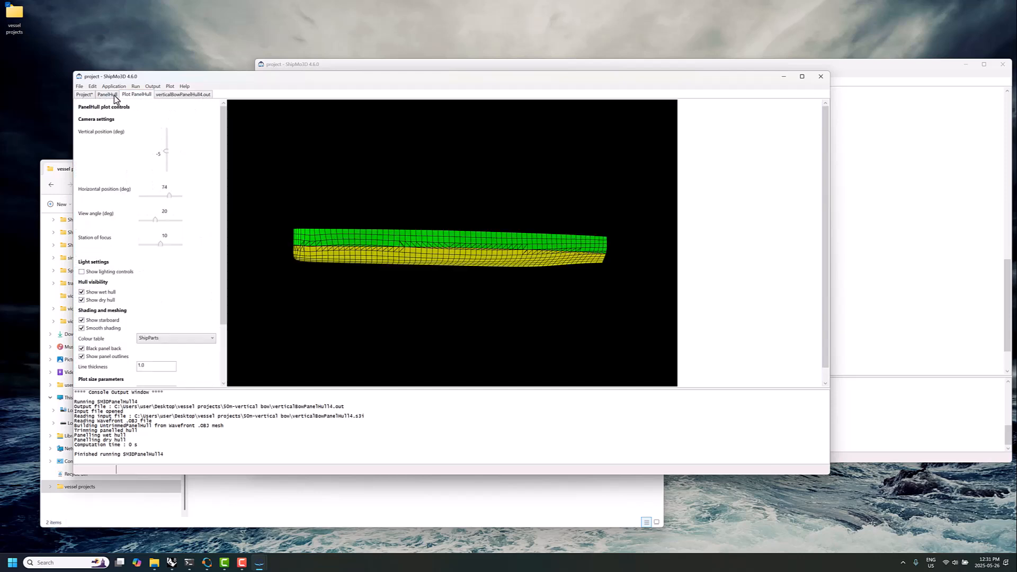
pyautogui.click(108, 95)
pyautogui.click(190, 244)
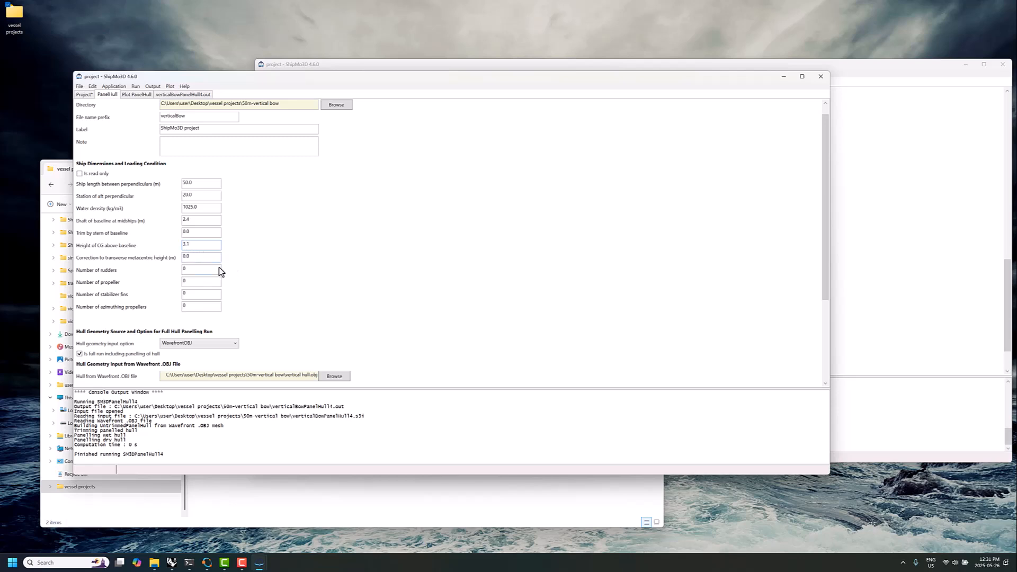
pyautogui.press('BackSpace')
pyautogui.write('2')
pyautogui.scroll(-3, 250, 230)
pyautogui.click(114, 319)
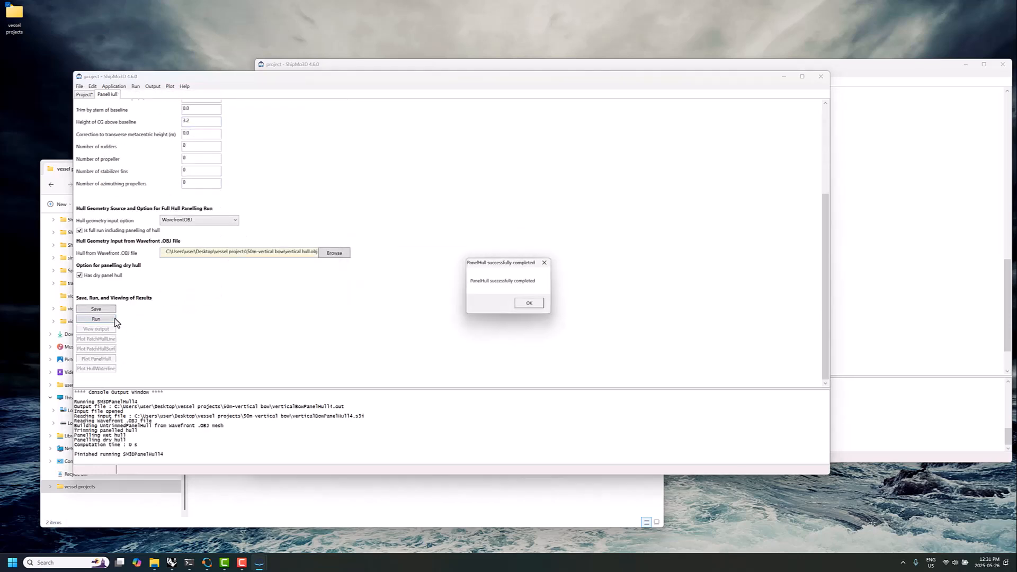
pyautogui.click(530, 304)
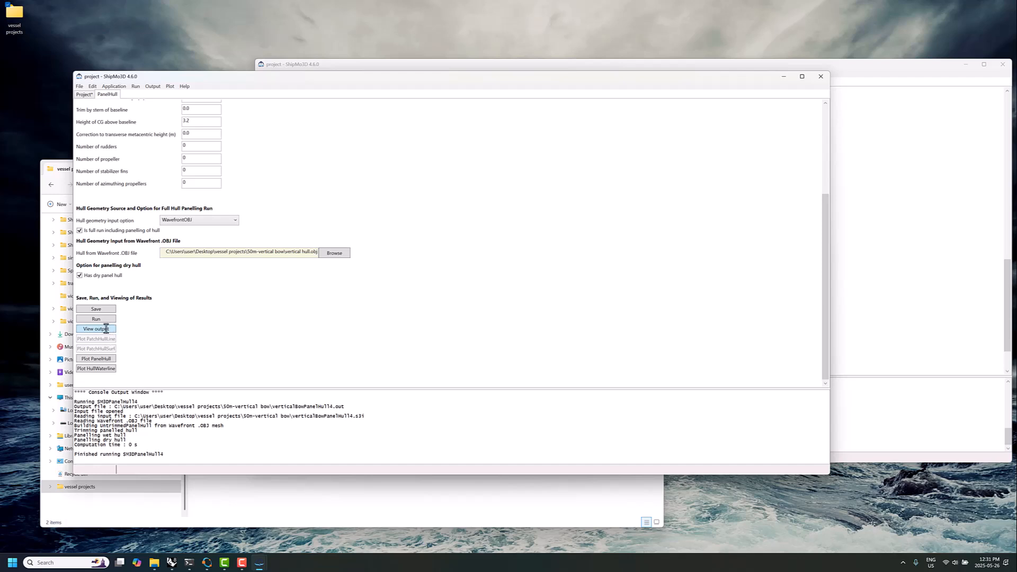
# Check the metacentric height in the output of the rerun PanelHull analysis
pyautogui.click(106, 329)
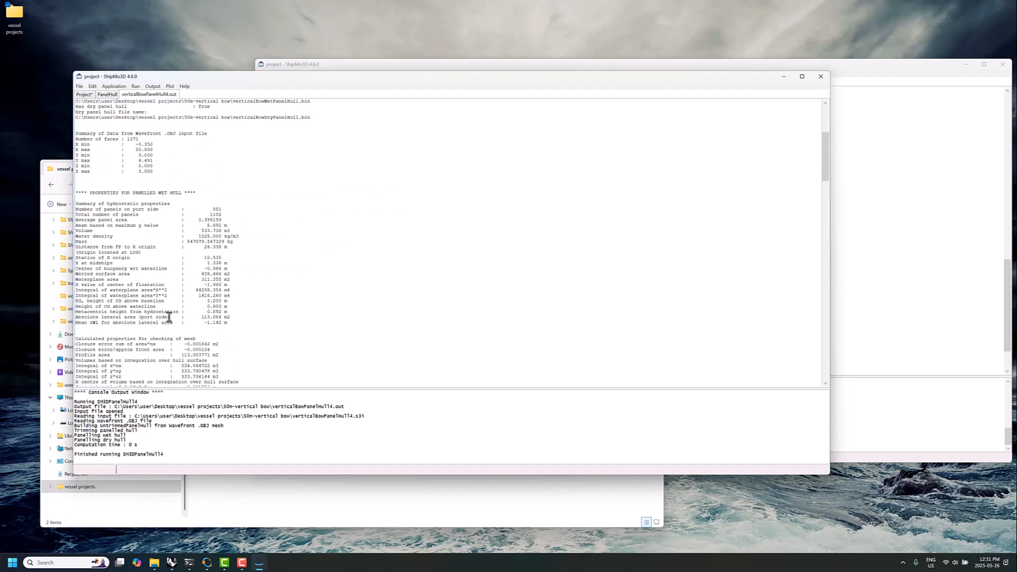
pyautogui.moveTo(92, 314); pyautogui.dragTo(217, 313)
# Set the CG height above baseline to 3.2 in the project data and make PanelHull's ship dimensions read only
pyautogui.click(106, 95)
pyautogui.moveTo(211, 244); pyautogui.dragTo(154, 254)
pyautogui.click(84, 95)
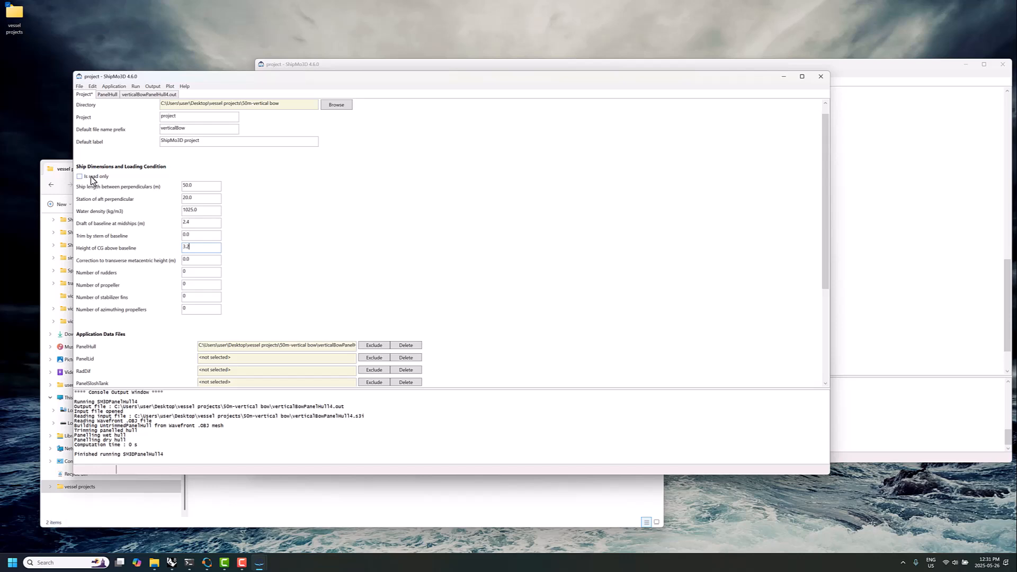
pyautogui.click(108, 94)
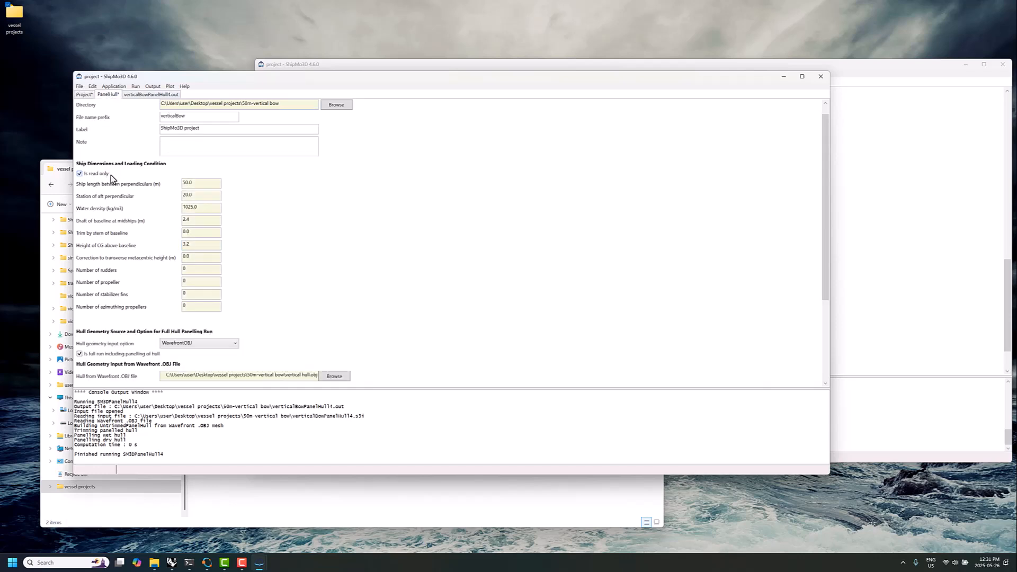
# Save all open data of the vertical-bow project, including the PanelHull data
pyautogui.scroll(-3, 192, 243)
pyautogui.click(80, 86)
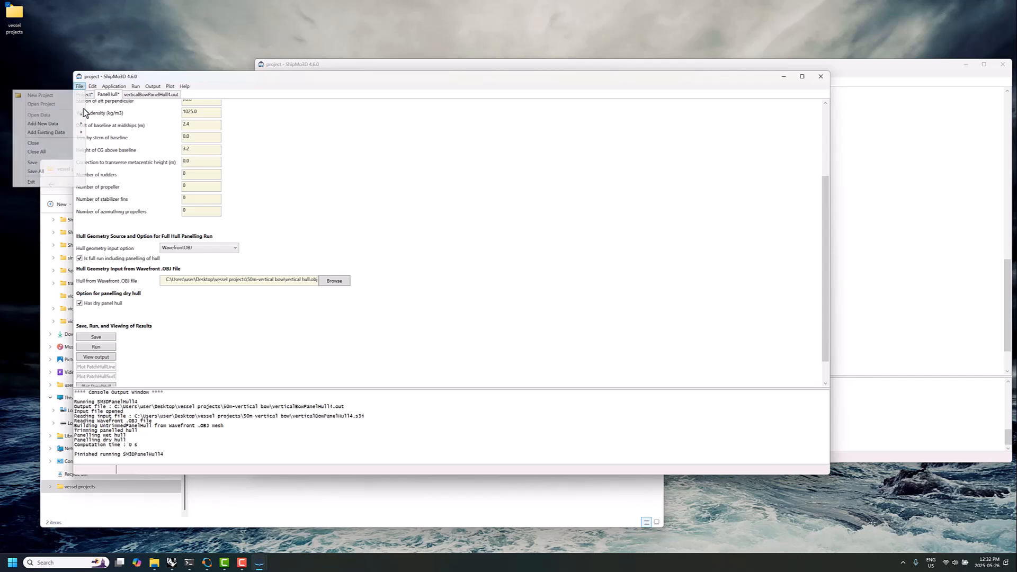
pyautogui.click(35, 171)
# Add new PanelLid data to the project and select verticalBowWetPanelHull.bin as its wet panel hull input file
pyautogui.click(79, 86)
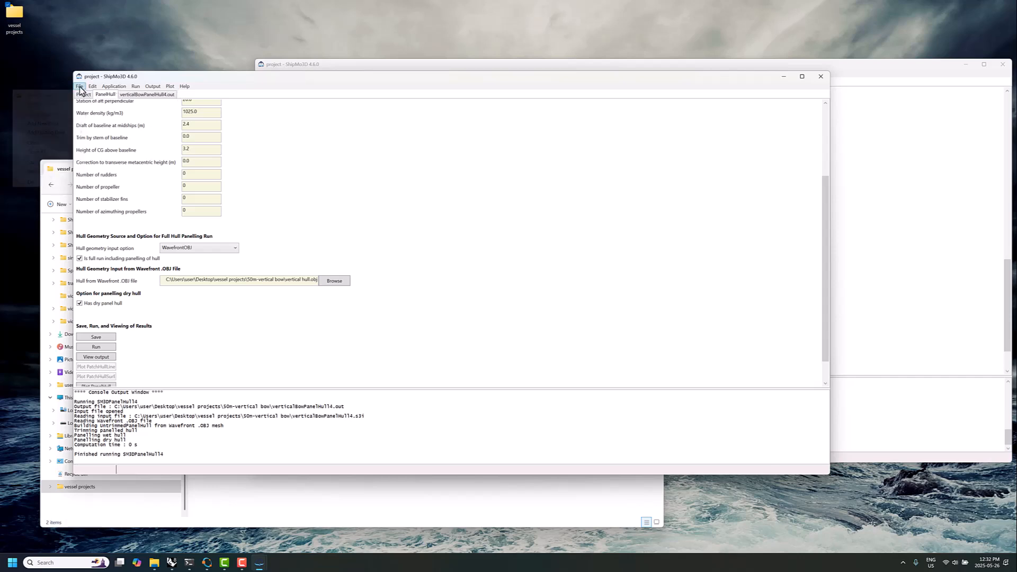
pyautogui.moveTo(64, 125)
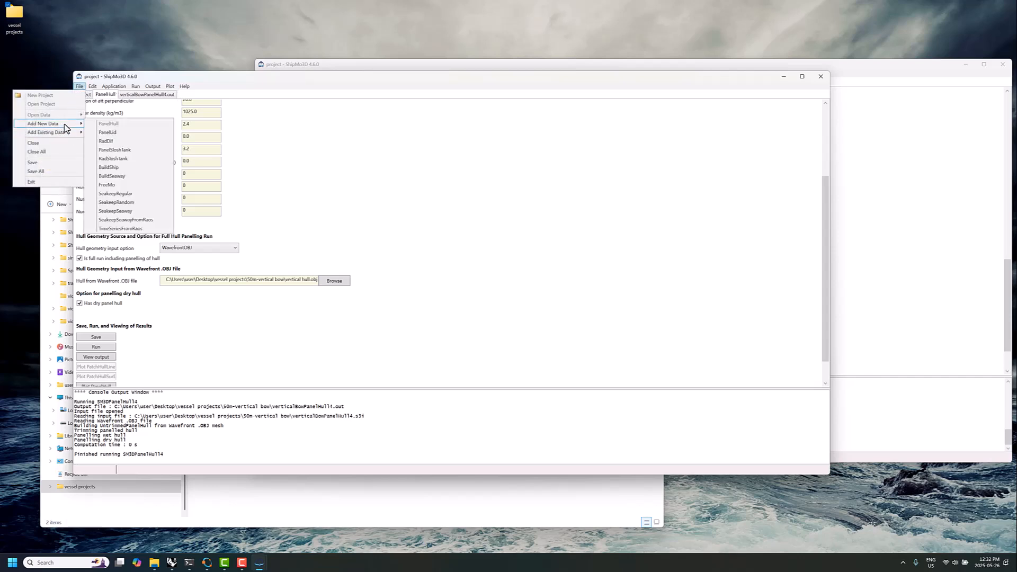
pyautogui.click(111, 132)
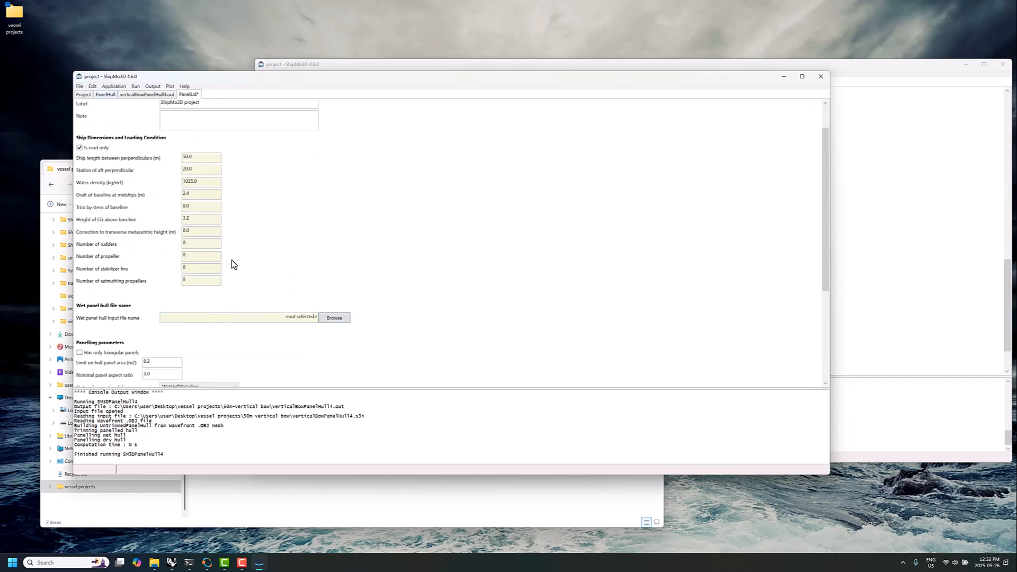
pyautogui.moveTo(196, 220); pyautogui.dragTo(173, 223)
pyautogui.click(336, 319)
pyautogui.click(175, 147)
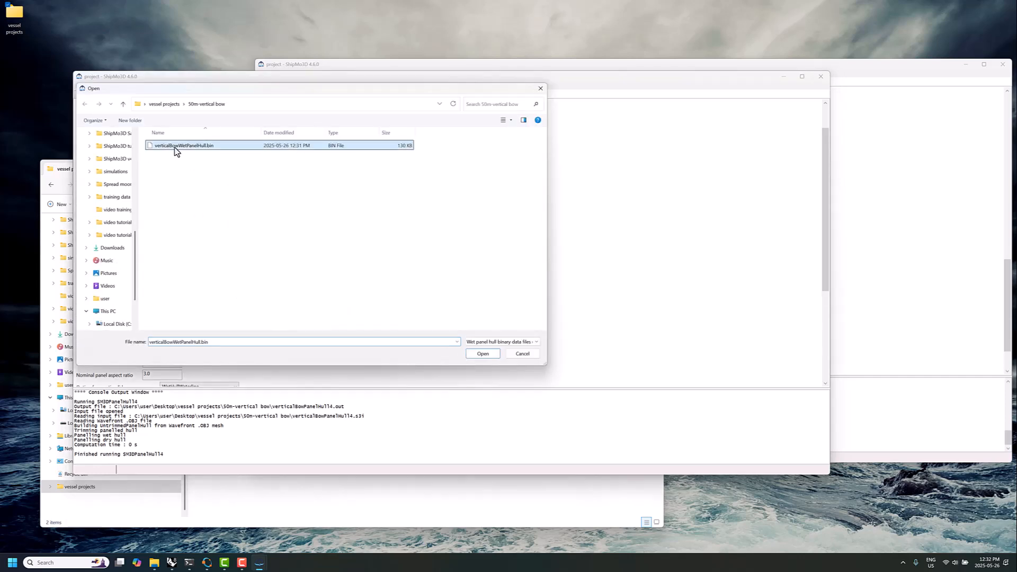
pyautogui.click(482, 353)
# Save the PanelLid data, run the lid panelling with the default parameters and plot the panelled lid
pyautogui.scroll(-3, 330, 323)
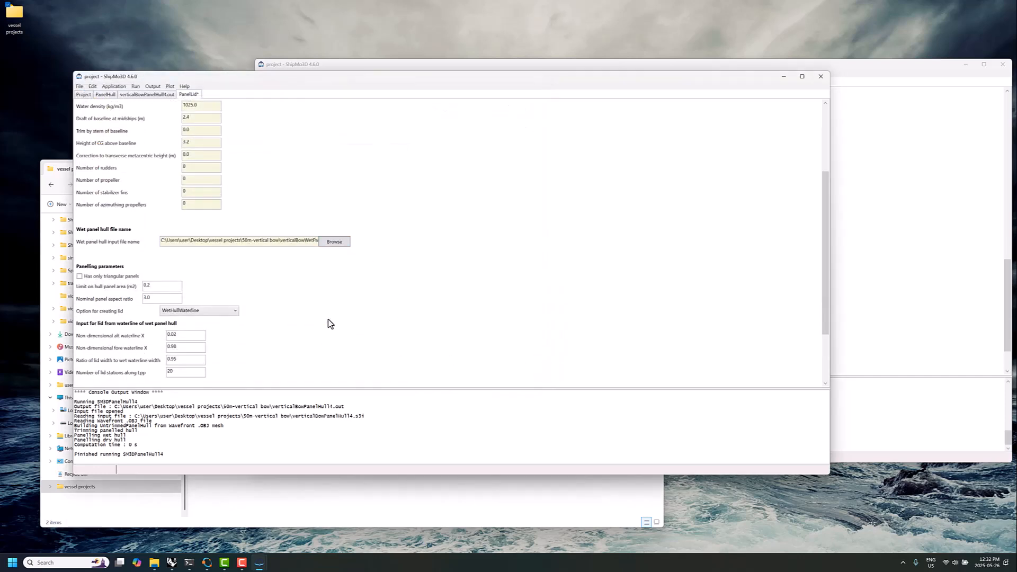
pyautogui.scroll(-2, 330, 324)
pyautogui.scroll(-1, 141, 286)
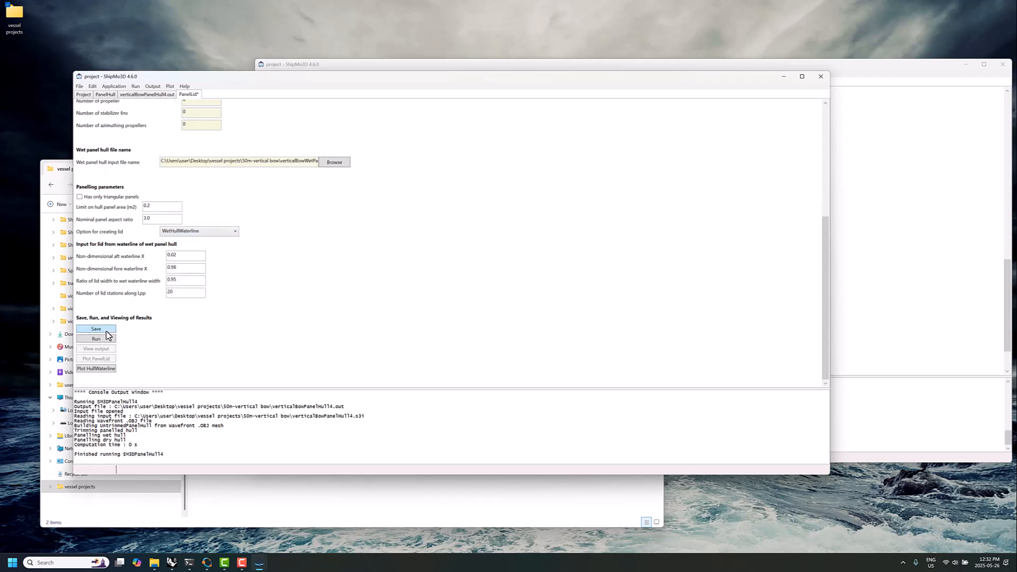
pyautogui.click(107, 329)
pyautogui.click(106, 339)
pyautogui.click(532, 303)
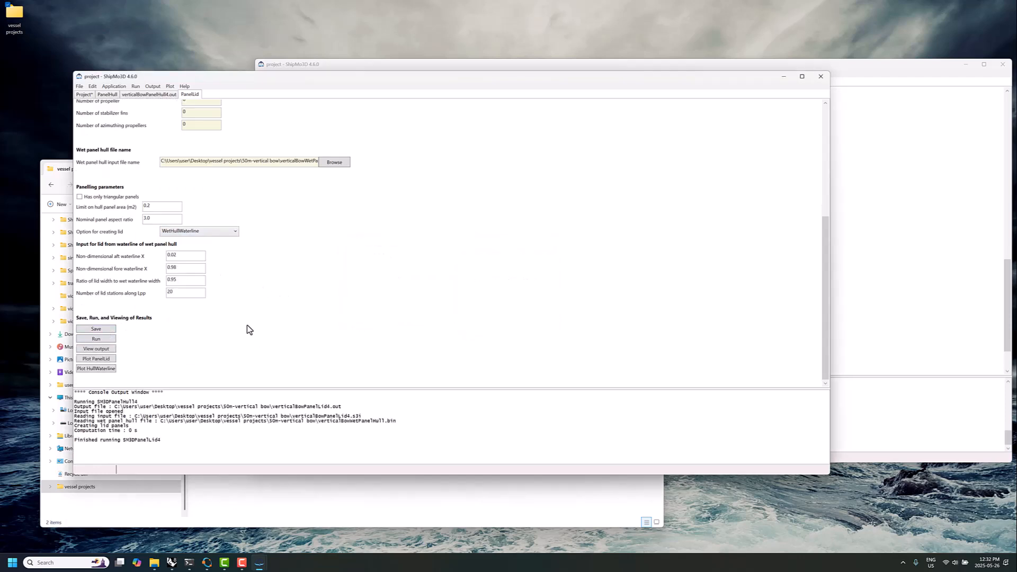
pyautogui.click(109, 358)
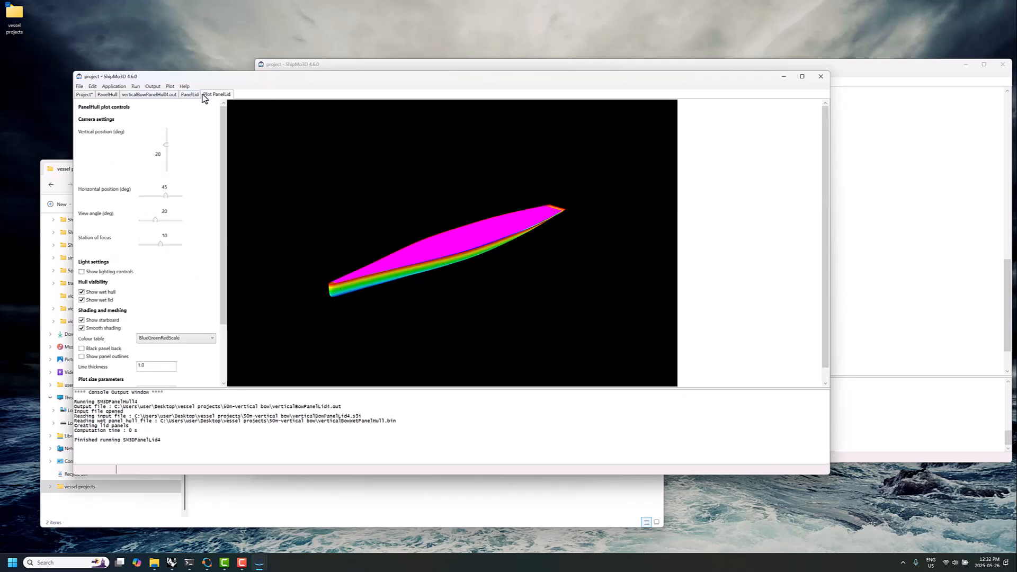
# Add new RadDif data and select verticalBowWetPanelHull.bin as its wet panel hull and verticalBowWetPanelLid.bin as its wet panel lid
pyautogui.click(78, 87)
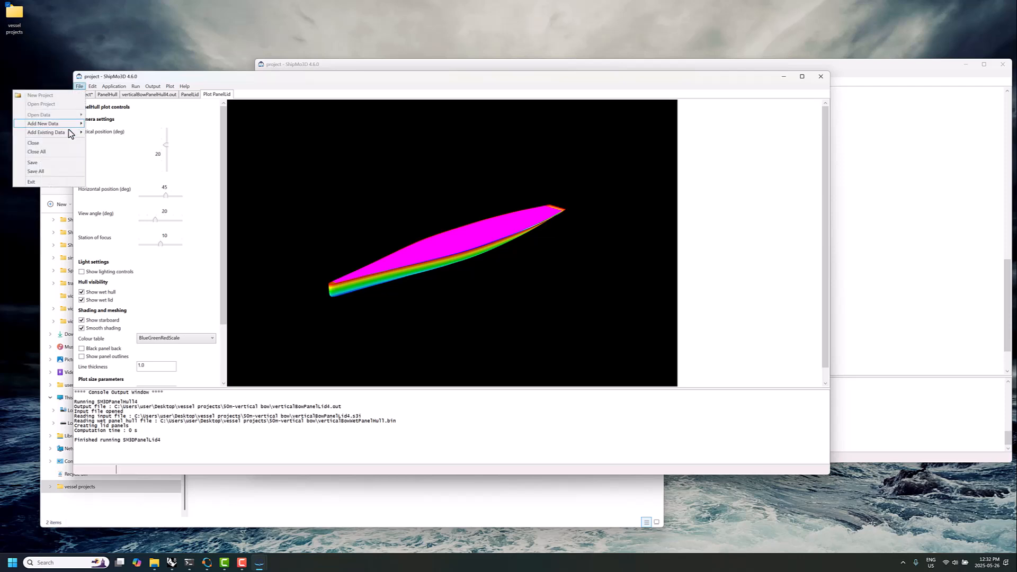
pyautogui.moveTo(61, 123)
pyautogui.click(119, 141)
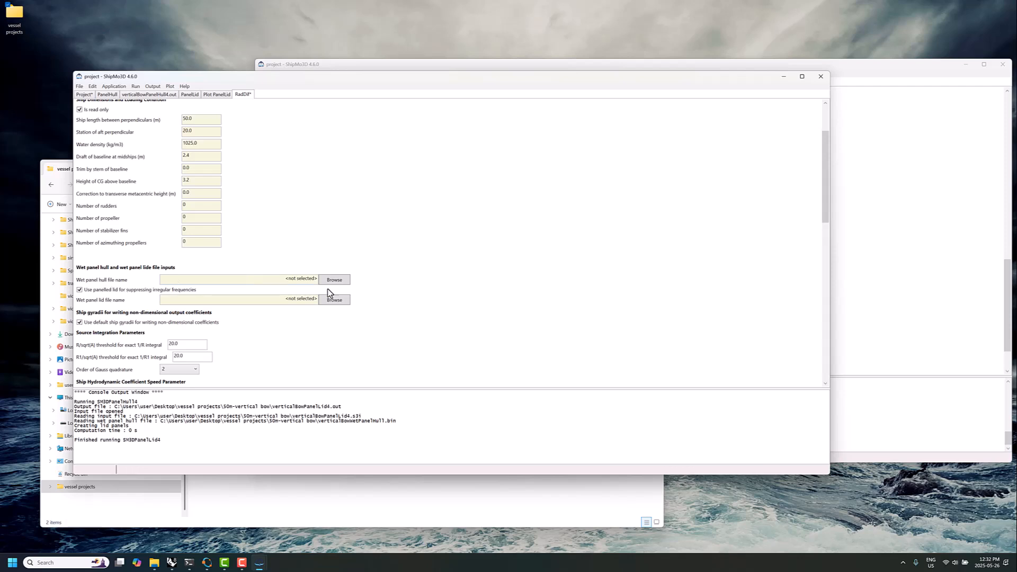
pyautogui.click(334, 280)
pyautogui.click(169, 149)
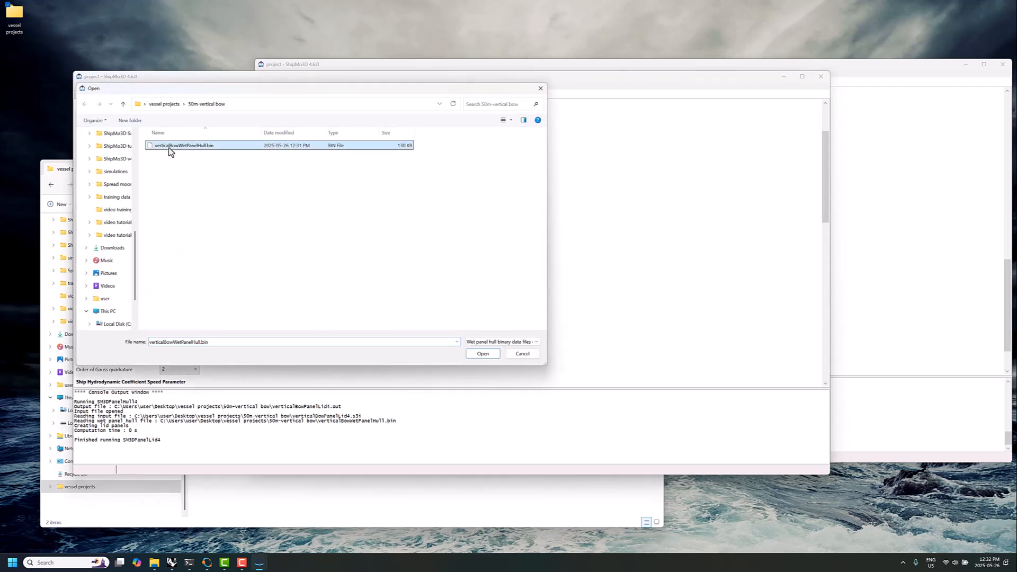
pyautogui.doubleClick(169, 150)
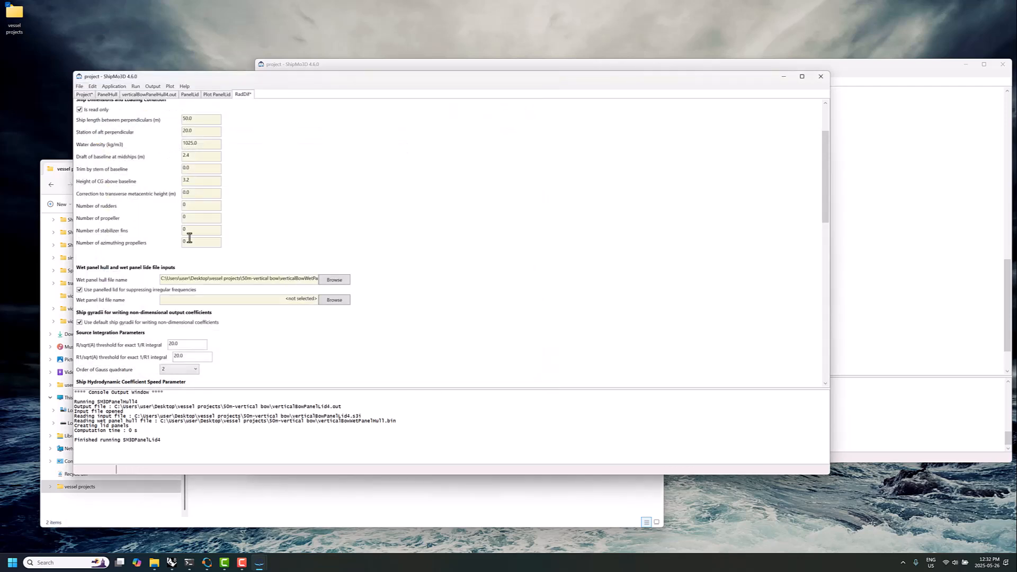
pyautogui.click(330, 301)
pyautogui.click(194, 148)
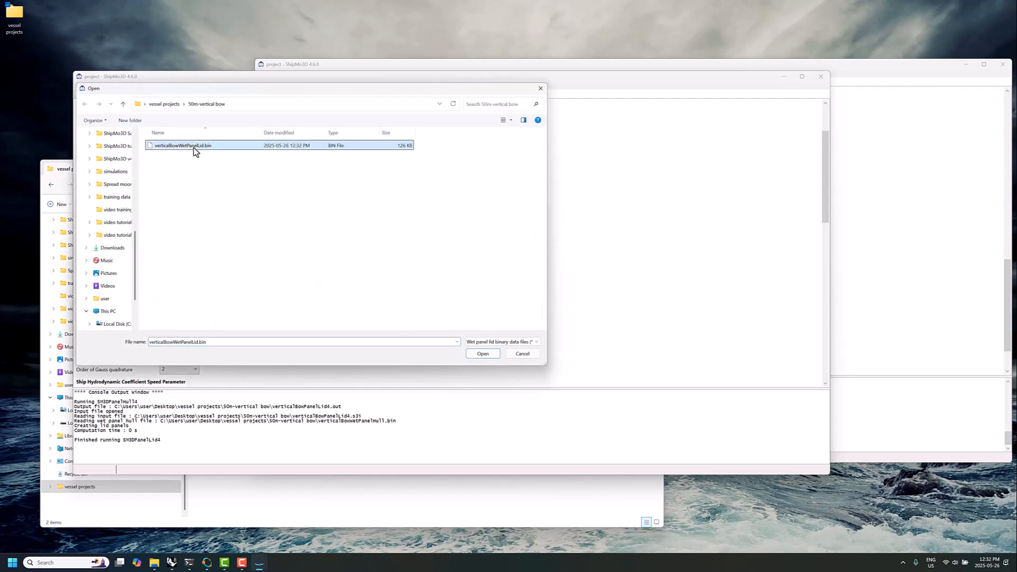
pyautogui.doubleClick(194, 149)
# Set both the maximum and the range increment of the diffraction ship speeds to 12.0 knots
pyautogui.scroll(-3, 211, 298)
pyautogui.scroll(-4, 223, 294)
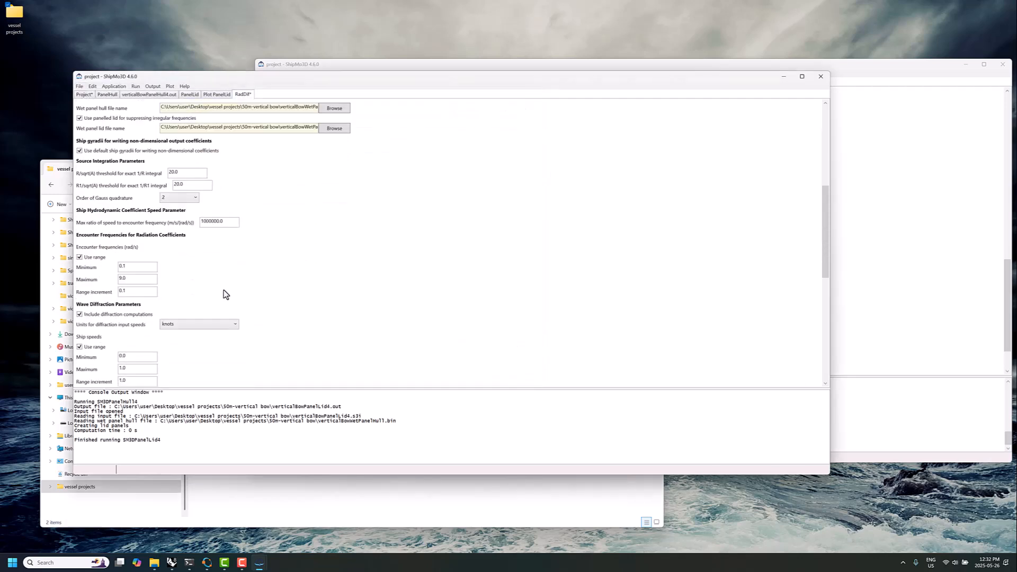
pyautogui.scroll(-2, 127, 250)
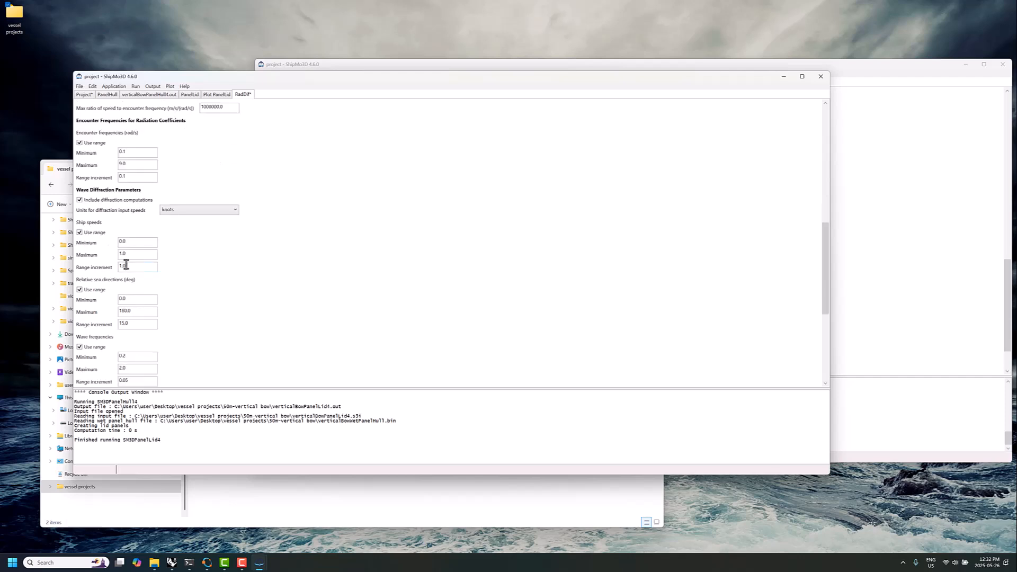
pyautogui.click(131, 254)
pyautogui.press('BackSpace')
pyautogui.press('BackSpace')
pyautogui.write('2.0')
# Replace the relative sea direction range with a single element of 135 degrees and set the maximum wave frequency to 2.5
pyautogui.scroll(-1, 144, 269)
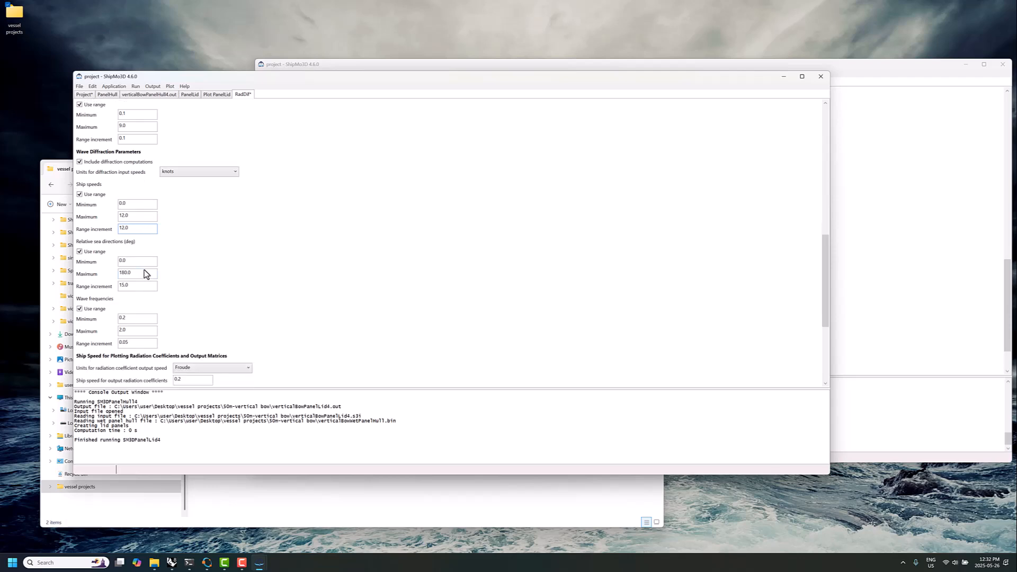
pyautogui.click(97, 253)
pyautogui.click(91, 276)
pyautogui.write('135')
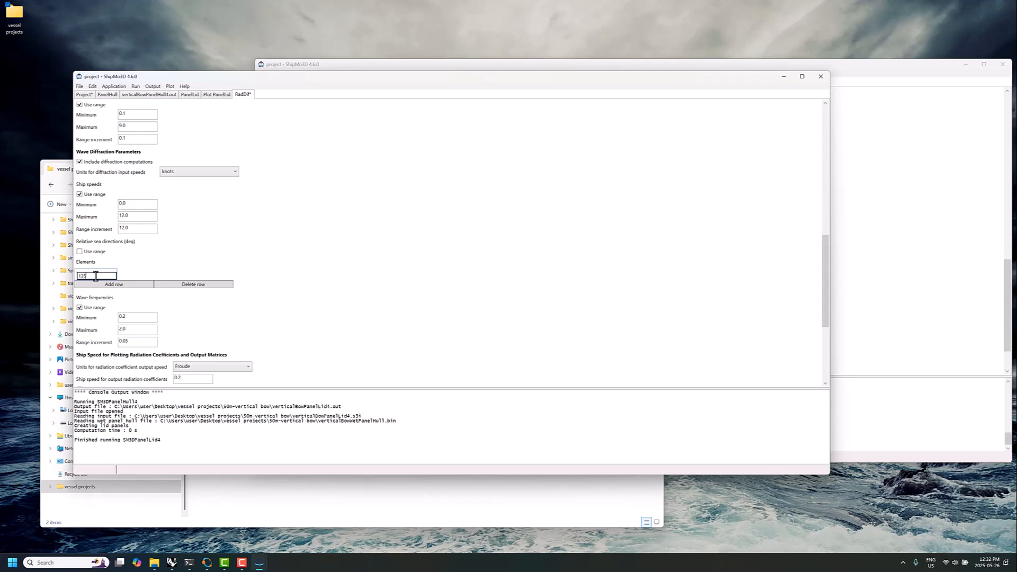
pyautogui.press('Return')
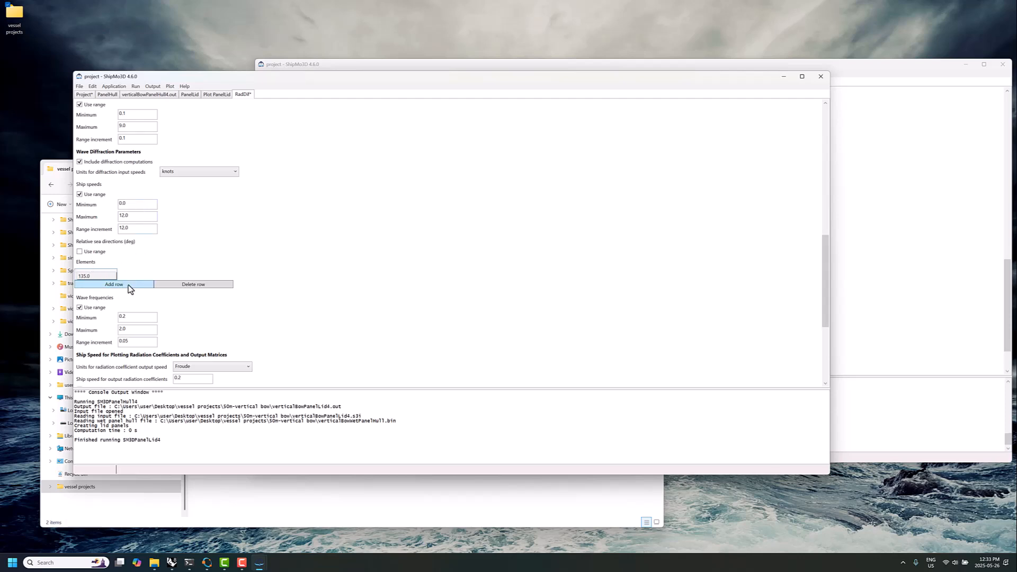
pyautogui.moveTo(123, 329); pyautogui.dragTo(132, 329)
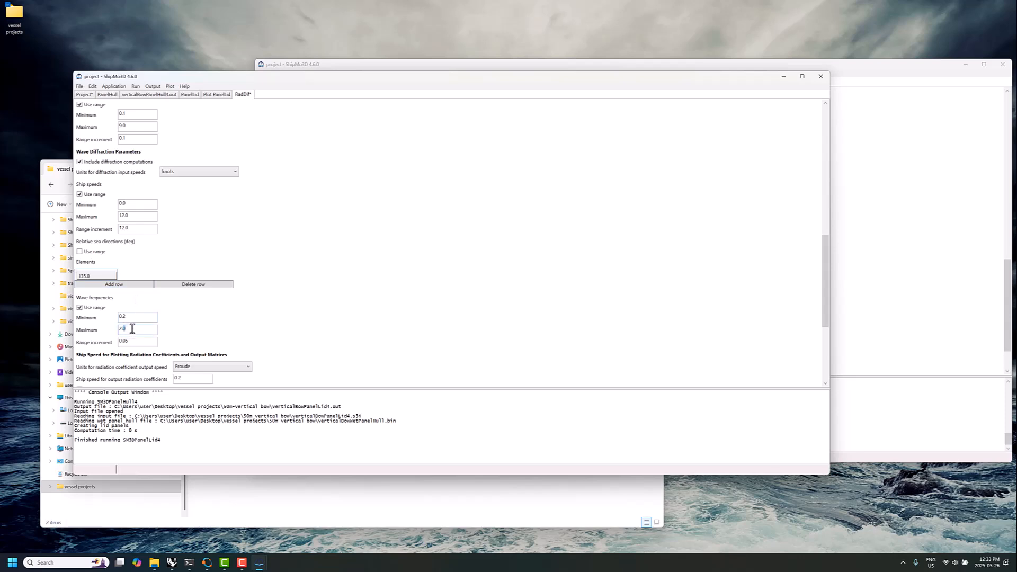
pyautogui.write('5')
# Disable parallel processing for RadDif, save the data and run the radiation and diffraction analysis
pyautogui.scroll(-1, 212, 313)
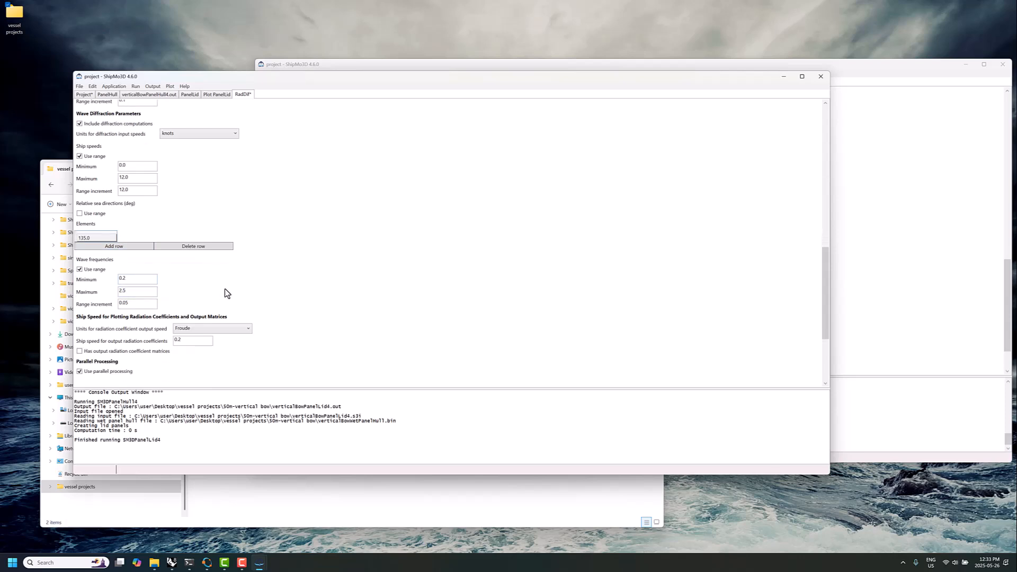
pyautogui.scroll(-1, 201, 323)
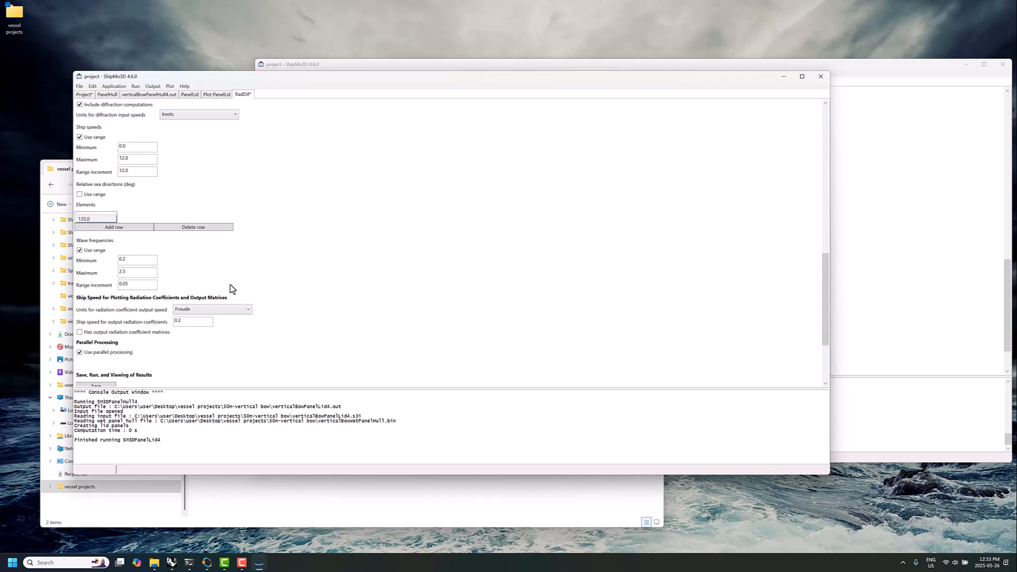
pyautogui.click(117, 333)
pyautogui.scroll(-2, 217, 329)
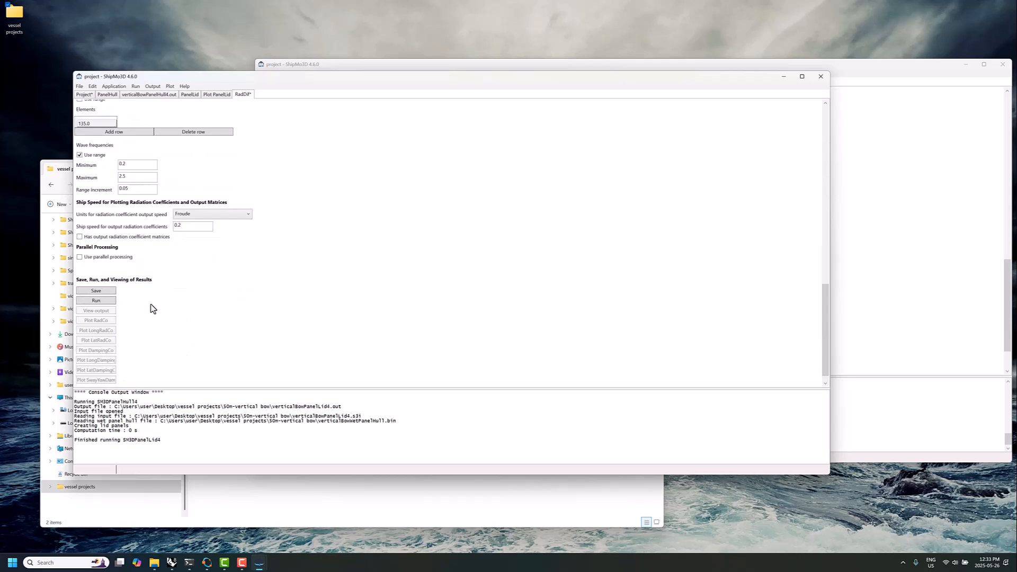
pyautogui.click(110, 302)
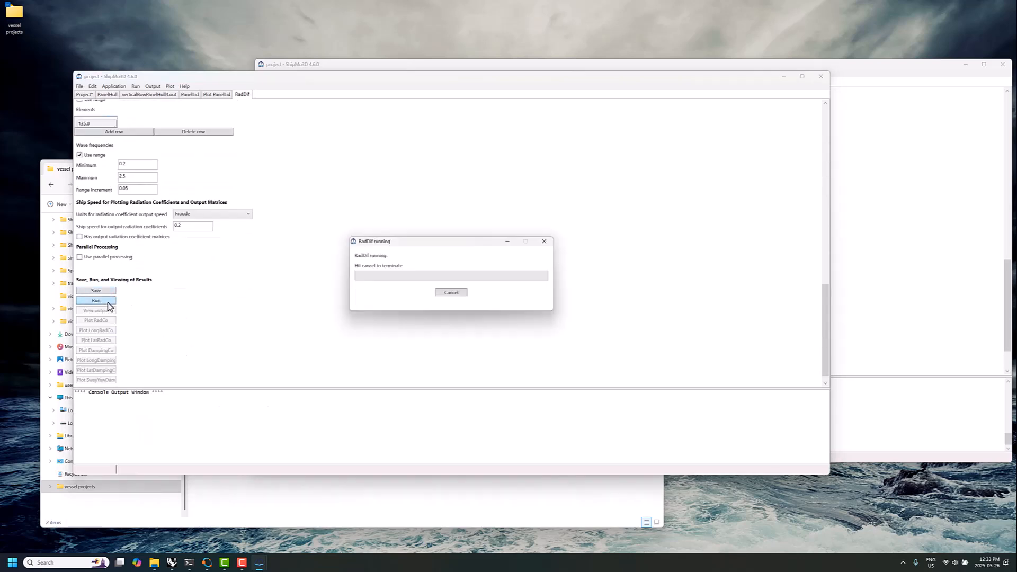
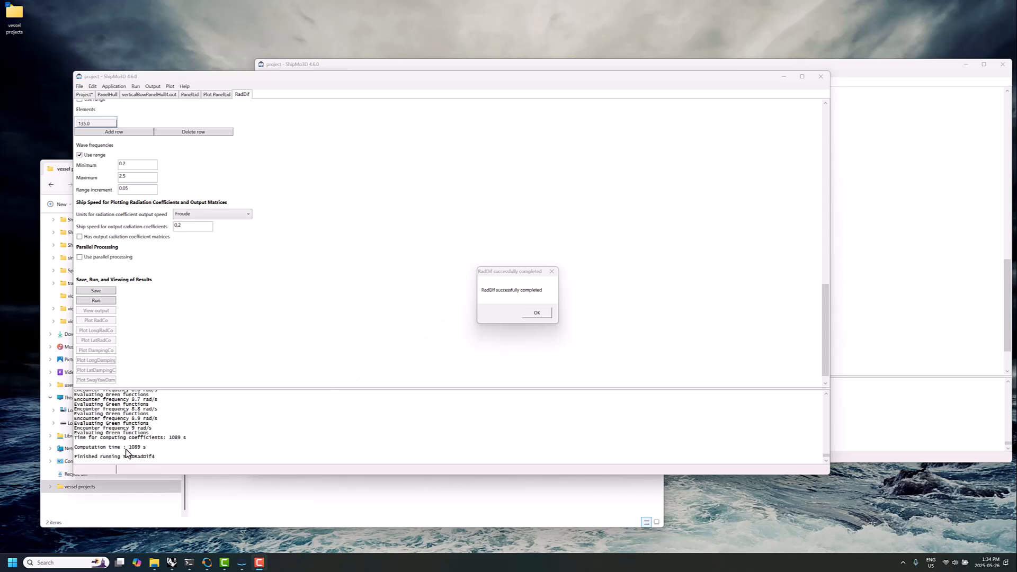
# Plot the radiation coefficients from the completed RadDif runs for the conventional-bow and vertical-bow hulls
pyautogui.click(536, 312)
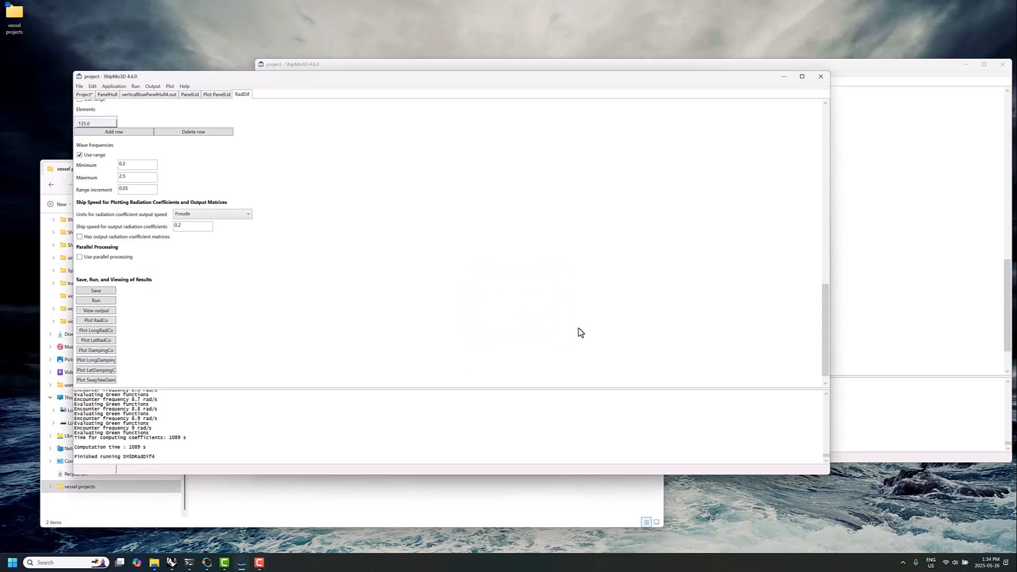
pyautogui.click(965, 330)
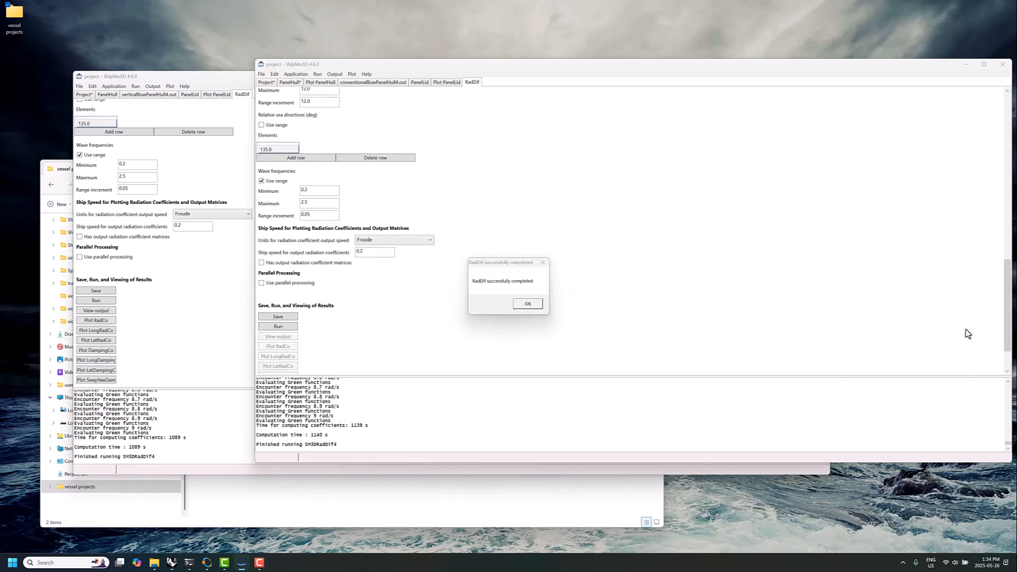
pyautogui.click(528, 303)
pyautogui.scroll(-2, 437, 313)
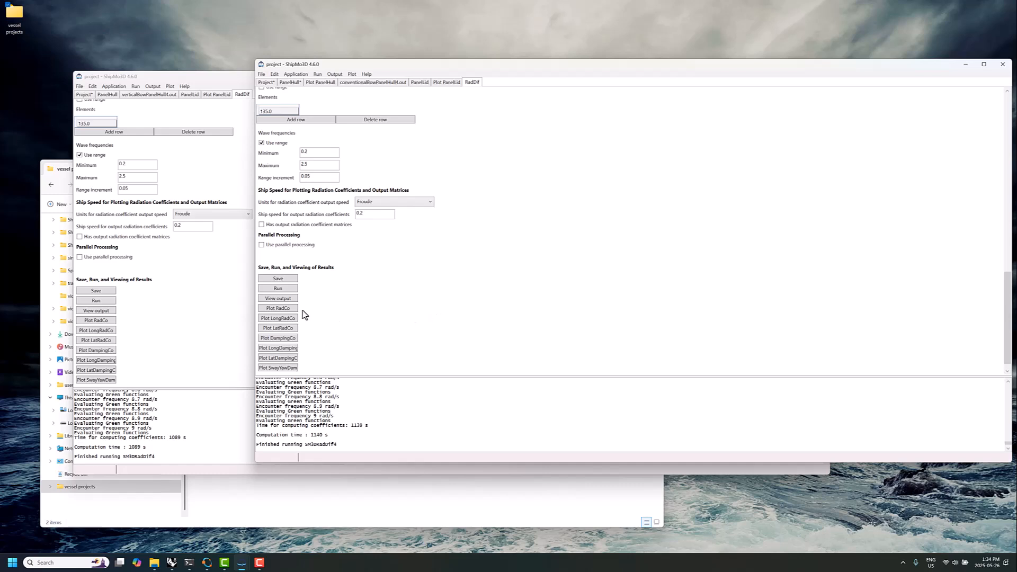
pyautogui.click(289, 309)
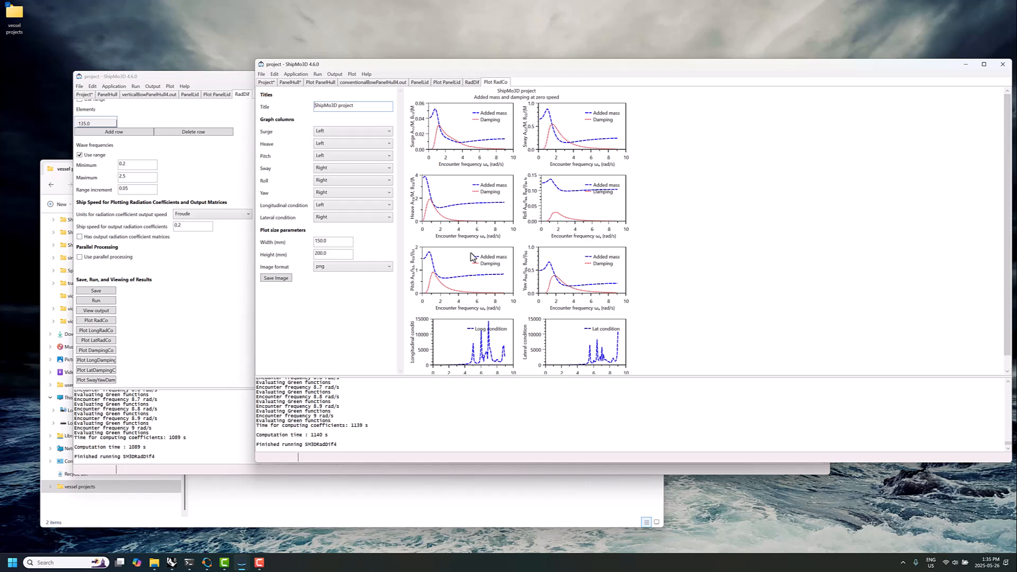
pyautogui.click(212, 329)
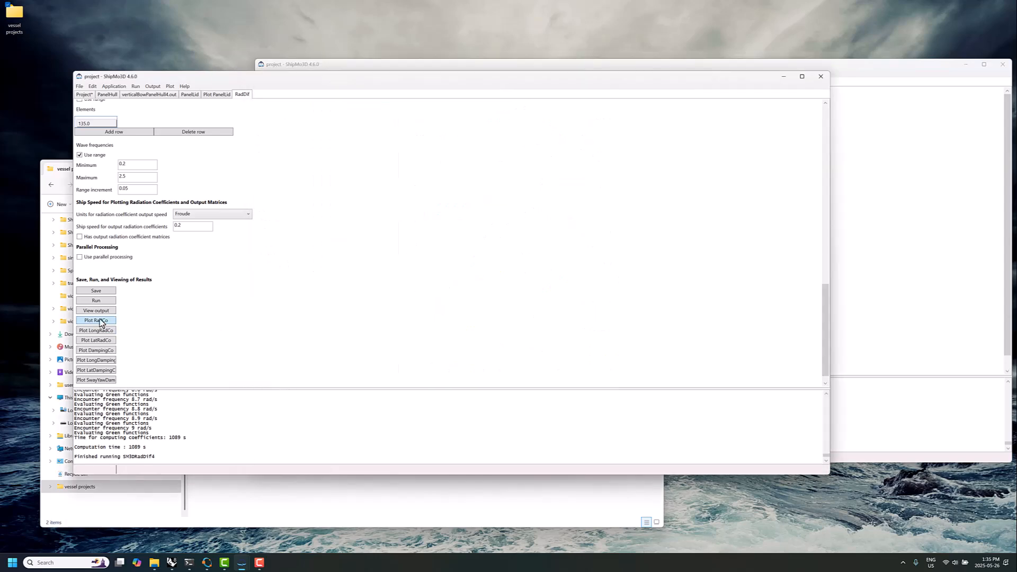
pyautogui.click(97, 320)
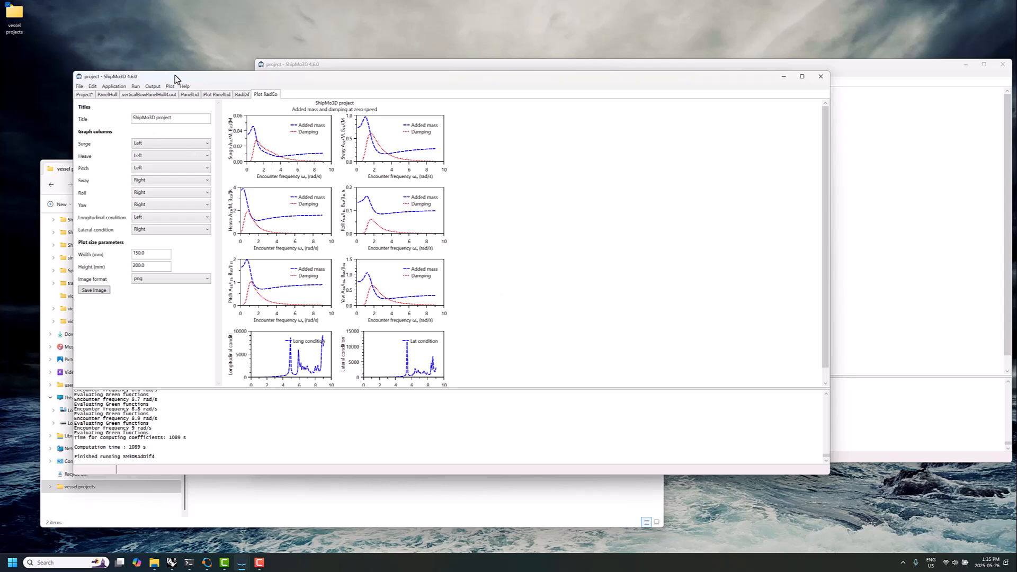
# Return the vertical-bow project to its RadDif data and arrange both project windows, with the conventional-bow one in front
pyautogui.moveTo(359, 80); pyautogui.dragTo(362, 152)
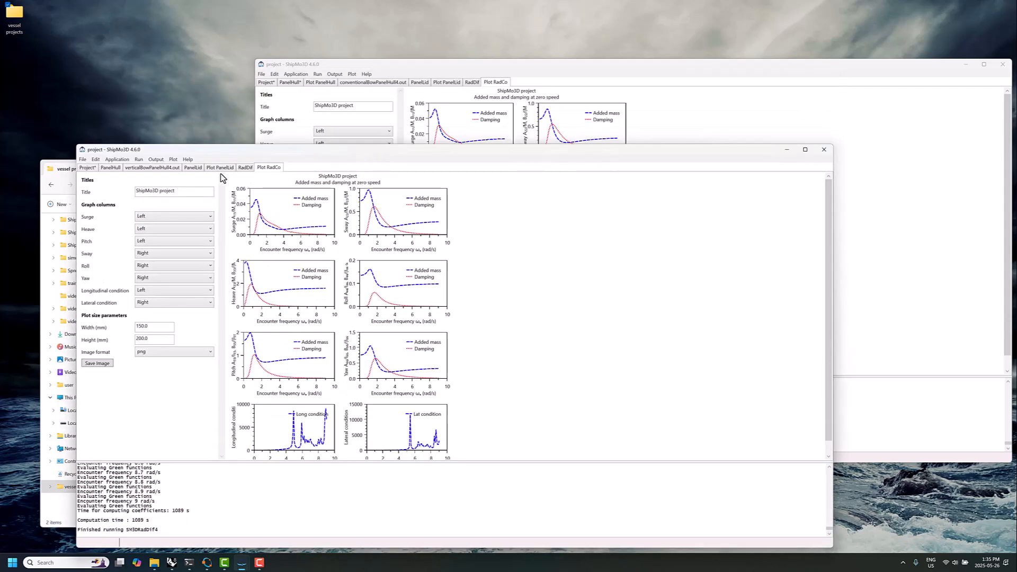
pyautogui.click(246, 168)
pyautogui.click(442, 68)
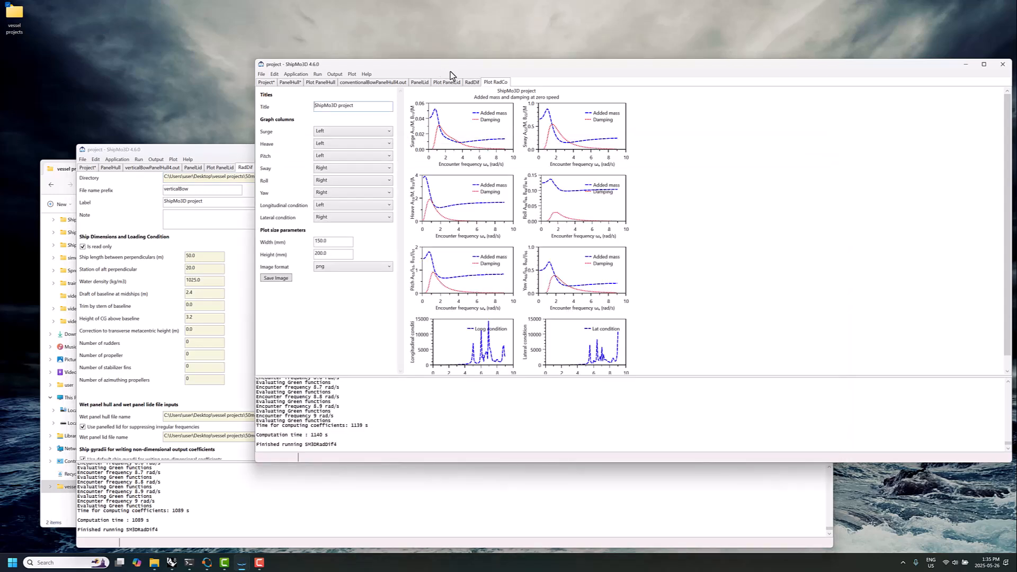
pyautogui.moveTo(409, 69); pyautogui.dragTo(410, 90)
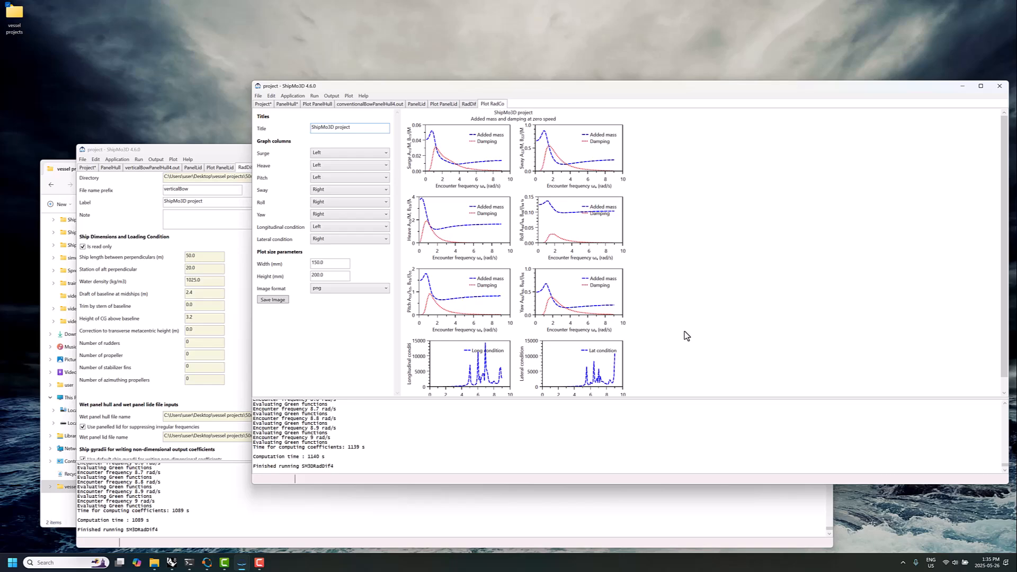
pyautogui.moveTo(430, 92); pyautogui.dragTo(405, 132)
# Review the directory and default file name prefix in the conventional-bow project's settings
pyautogui.click(233, 134)
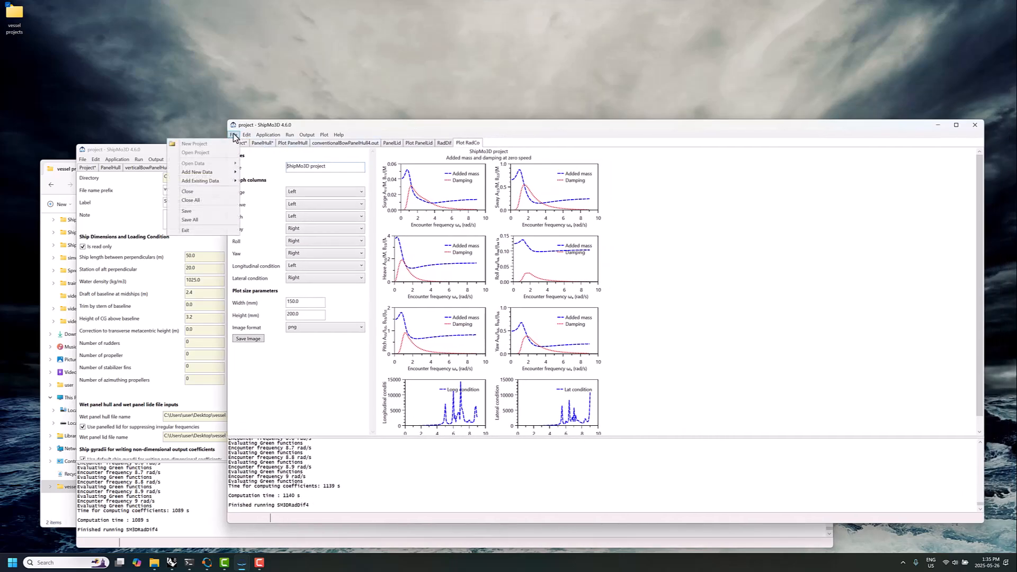
pyautogui.click(237, 143)
pyautogui.click(236, 143)
pyautogui.moveTo(402, 151); pyautogui.dragTo(465, 164)
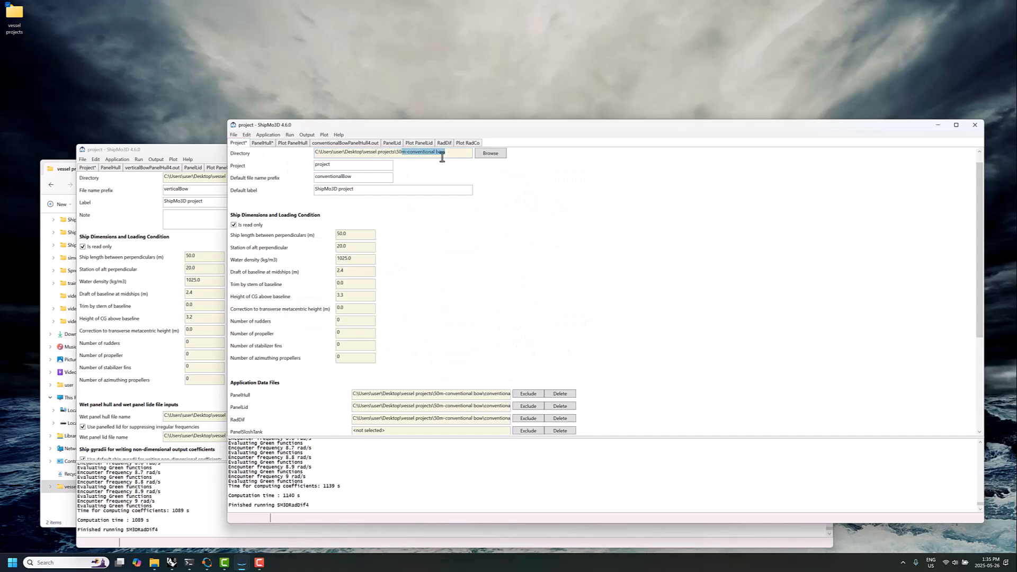
pyautogui.click(440, 156)
pyautogui.moveTo(397, 154); pyautogui.dragTo(446, 155)
pyautogui.moveTo(360, 181); pyautogui.dragTo(304, 185)
pyautogui.click(396, 154)
pyautogui.moveTo(394, 153); pyautogui.dragTo(479, 165)
pyautogui.moveTo(361, 178); pyautogui.dragTo(312, 184)
pyautogui.click(489, 218)
# Add new BuildShip data to the conventional-bow project and select conventionalBowRadDifDB.bin as its hull radiation and diffraction file
pyautogui.click(234, 136)
pyautogui.moveTo(223, 177)
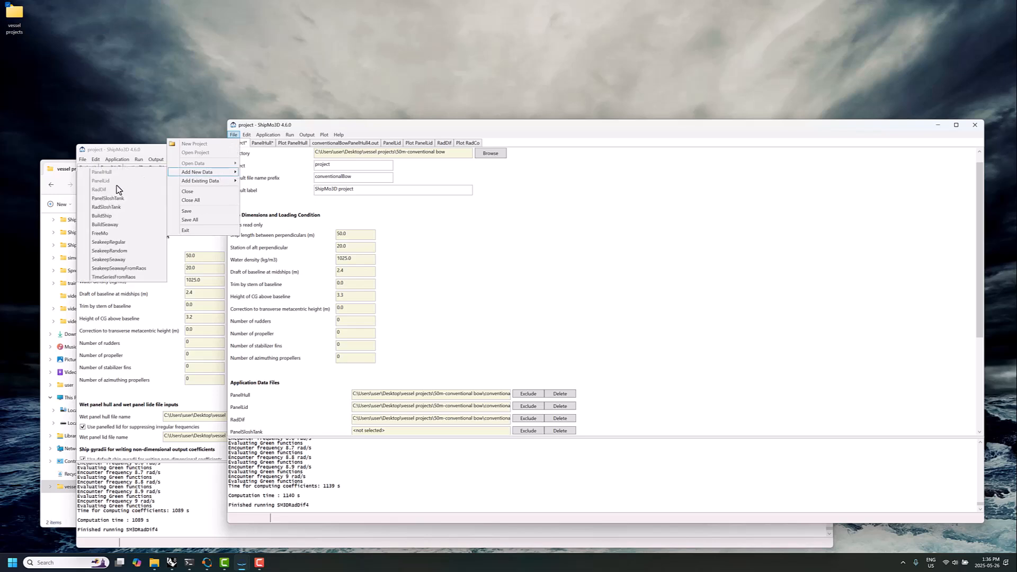
pyautogui.click(101, 215)
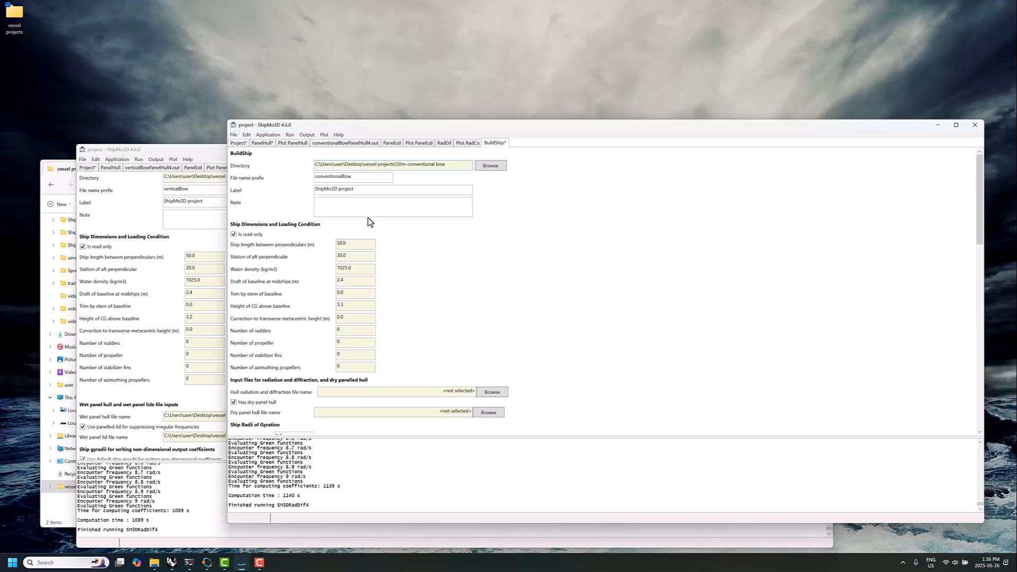
pyautogui.scroll(-3, 402, 268)
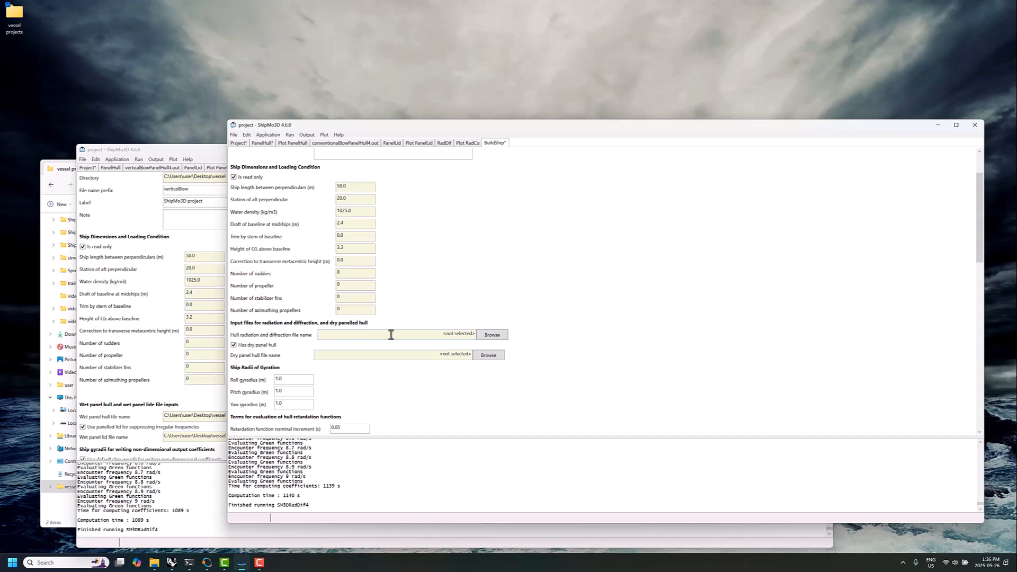
pyautogui.click(505, 334)
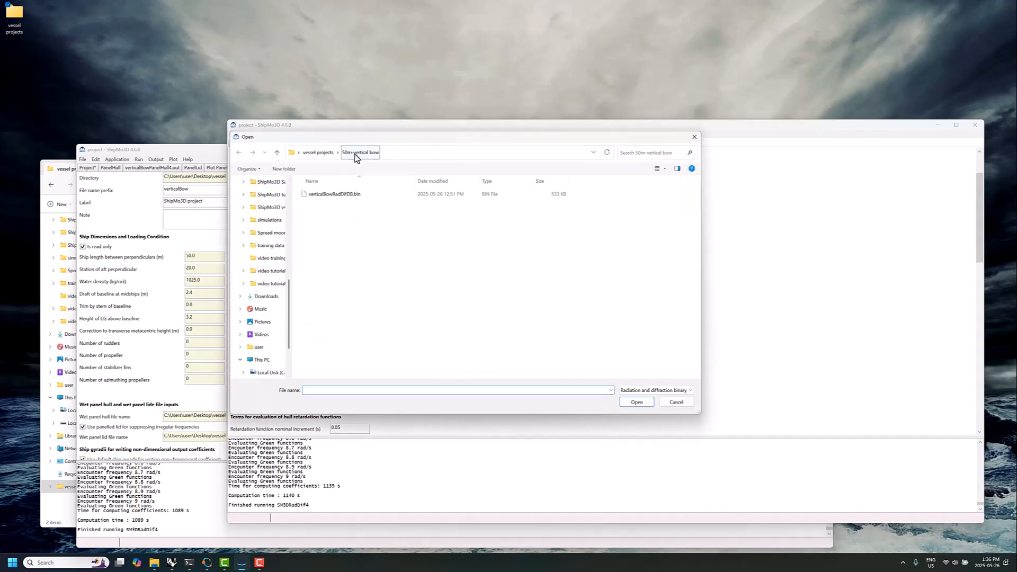
pyautogui.click(318, 154)
pyautogui.doubleClick(351, 194)
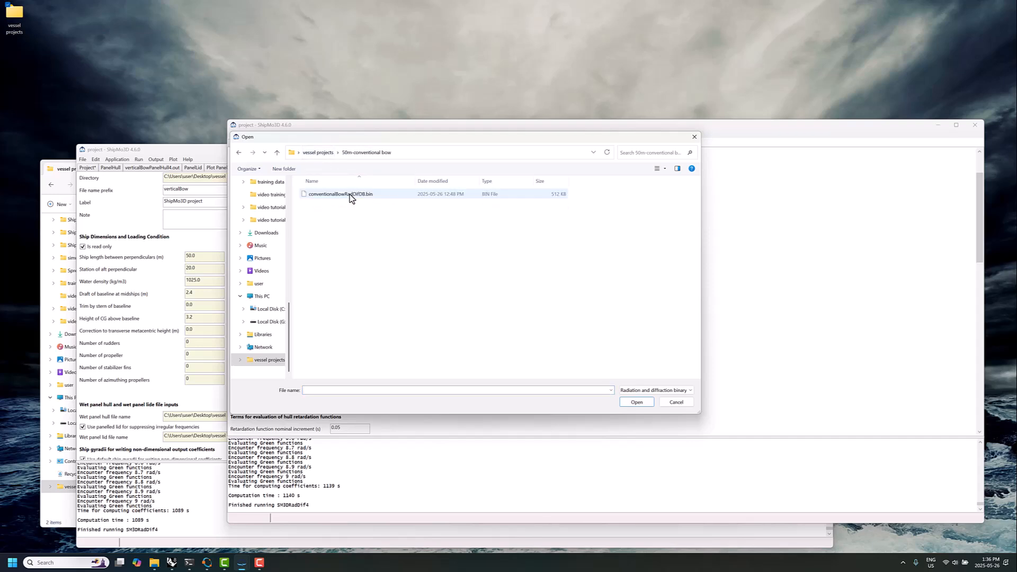
pyautogui.click(350, 194)
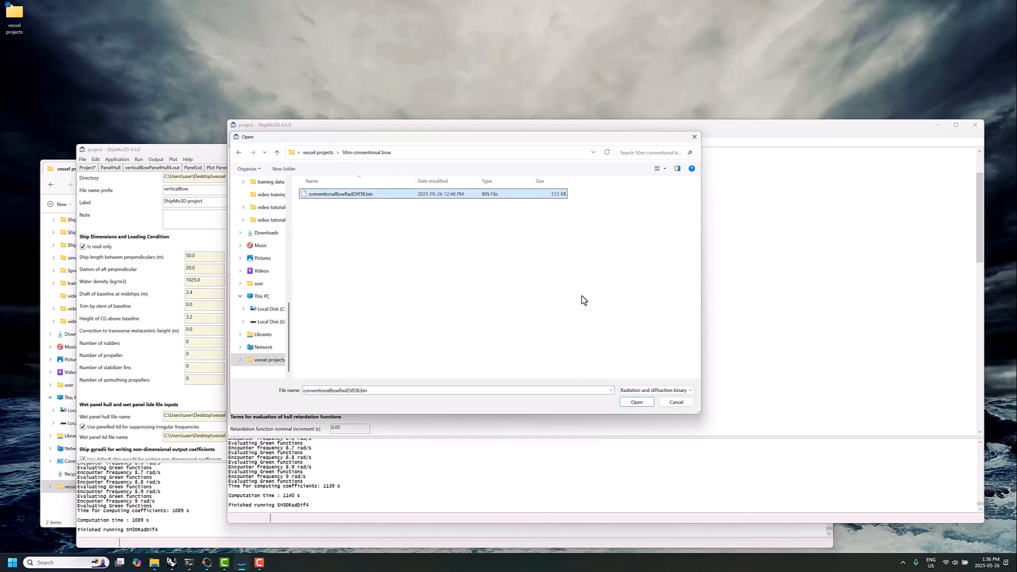
pyautogui.click(636, 402)
# Select conventionalBowDryPanelHull.bin as the dry panel hull file for BuildShip
pyautogui.scroll(-2, 556, 324)
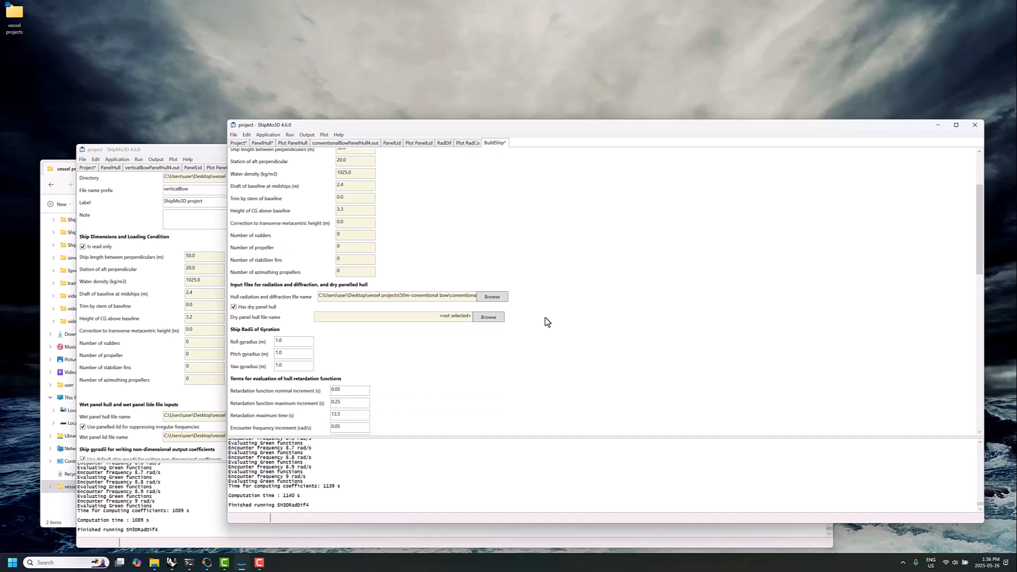
pyautogui.click(486, 319)
pyautogui.click(336, 195)
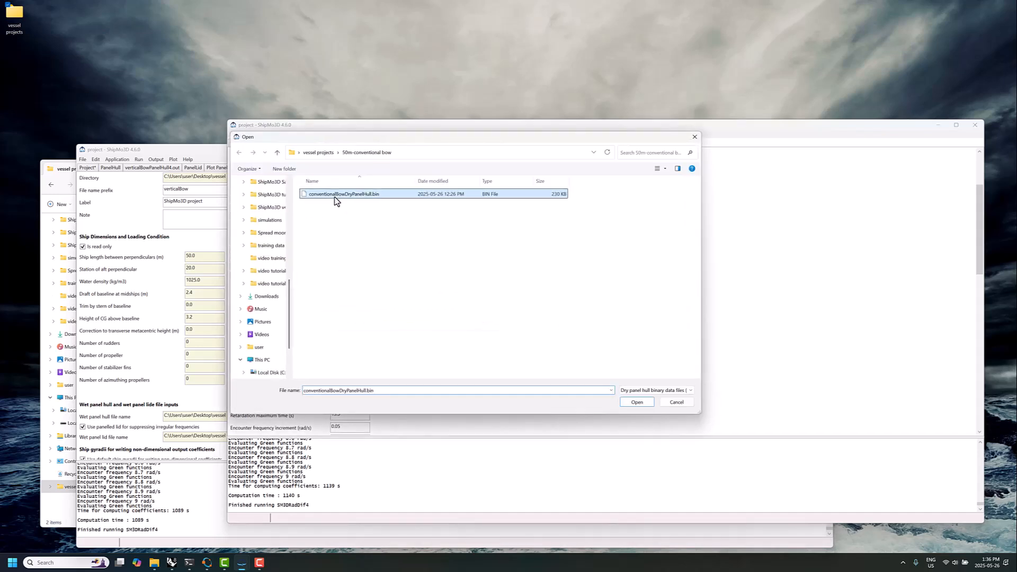
pyautogui.click(636, 402)
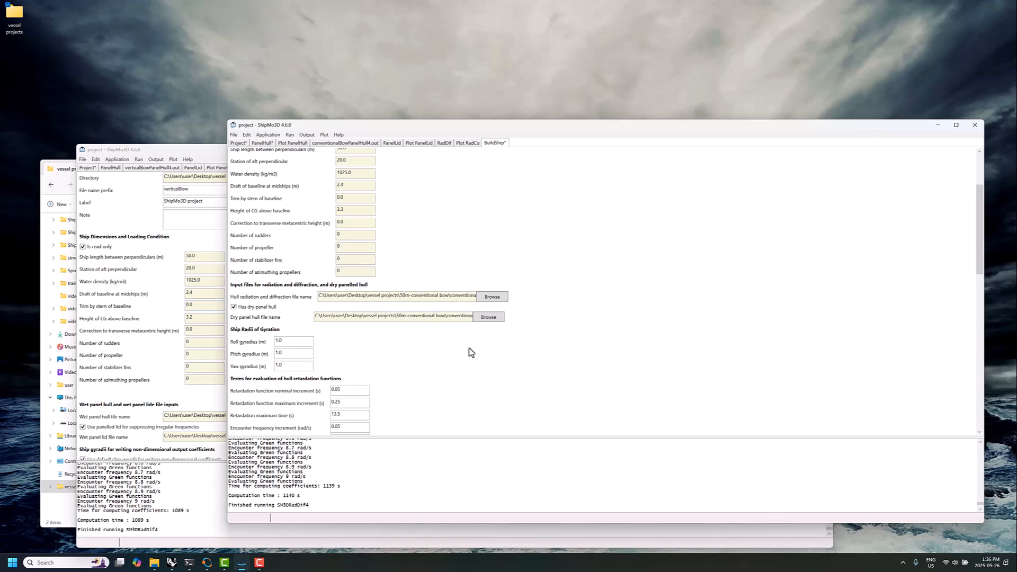
# Set the ship's roll gyradius to 3.33 m and both the pitch and yaw gyradii to 12.5 m
pyautogui.scroll(-3, 483, 348)
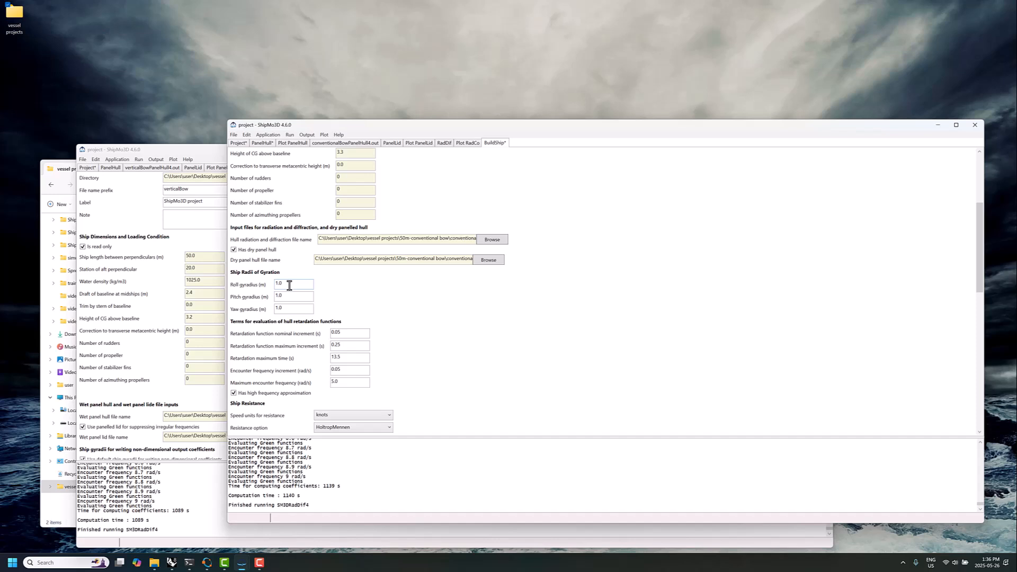
pyautogui.moveTo(276, 284); pyautogui.dragTo(300, 286)
pyautogui.moveTo(288, 296); pyautogui.dragTo(264, 296)
pyautogui.press('Tab')
pyautogui.write('12.5')
# Run BuildShip and plot the resulting ship with the camera's vertical position set to -4 degrees
pyautogui.scroll(-2, 448, 303)
pyautogui.scroll(-7, 448, 303)
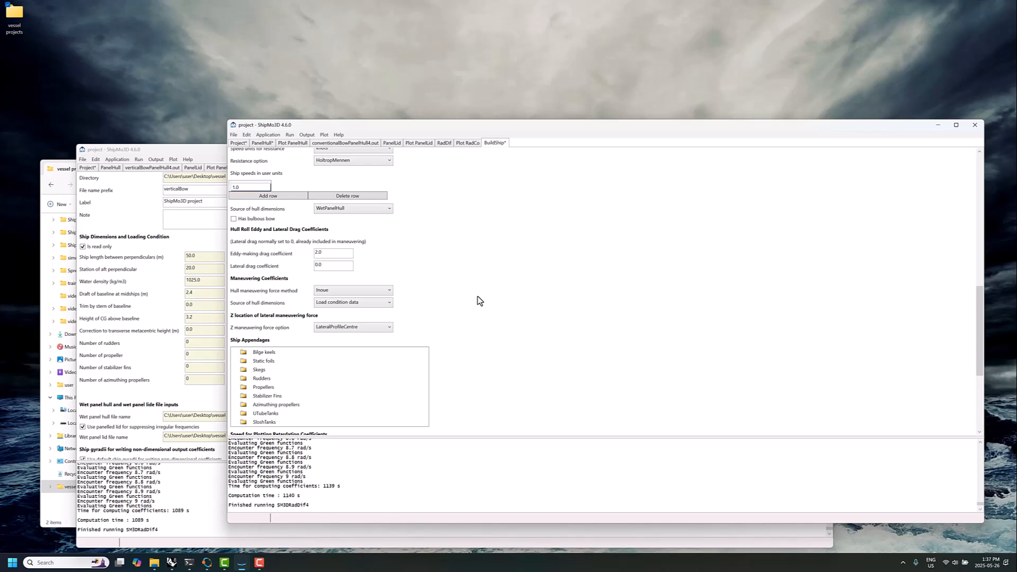
pyautogui.scroll(3, 480, 301)
pyautogui.scroll(-3, 478, 301)
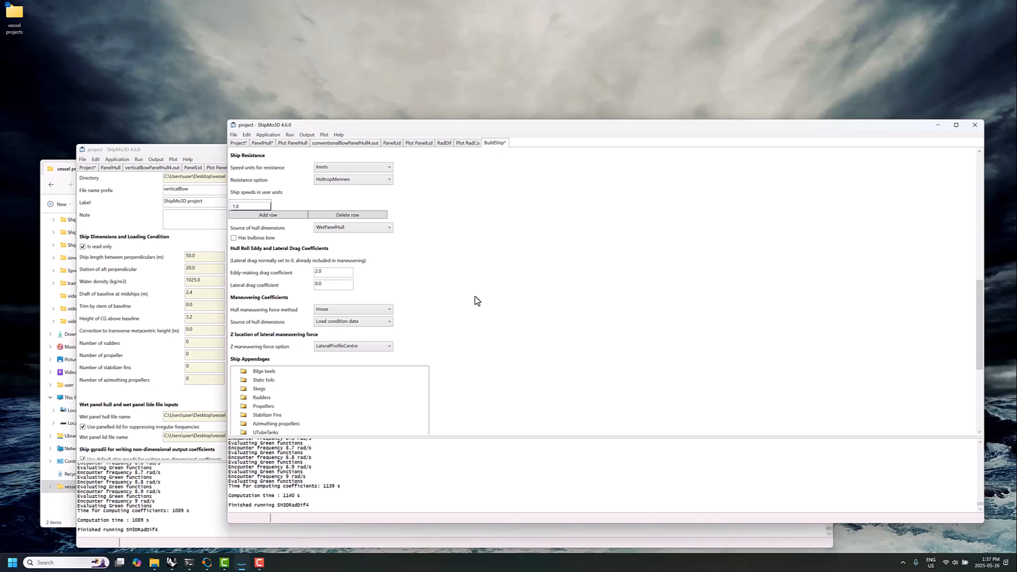
pyautogui.scroll(-5, 476, 300)
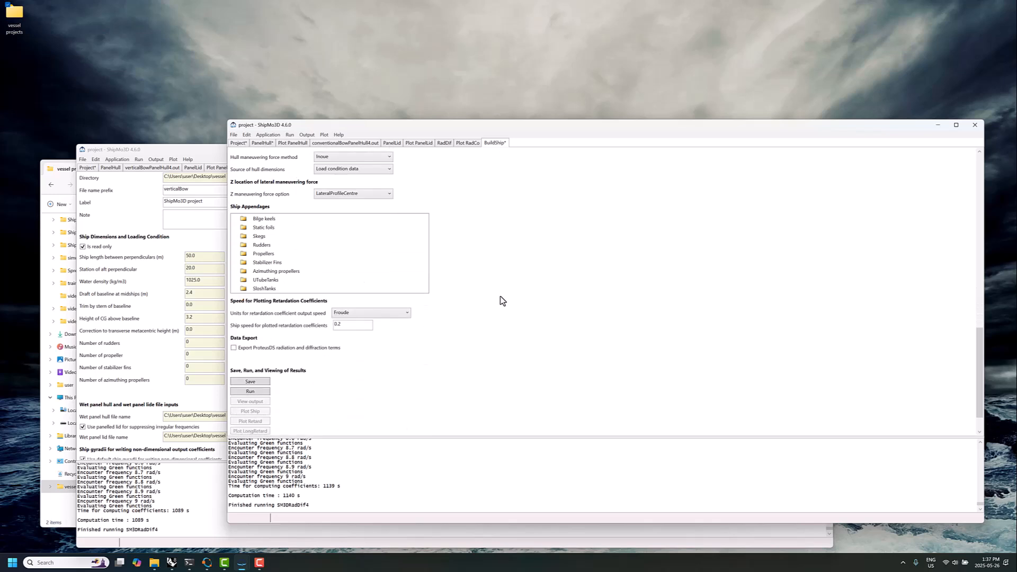
pyautogui.click(250, 391)
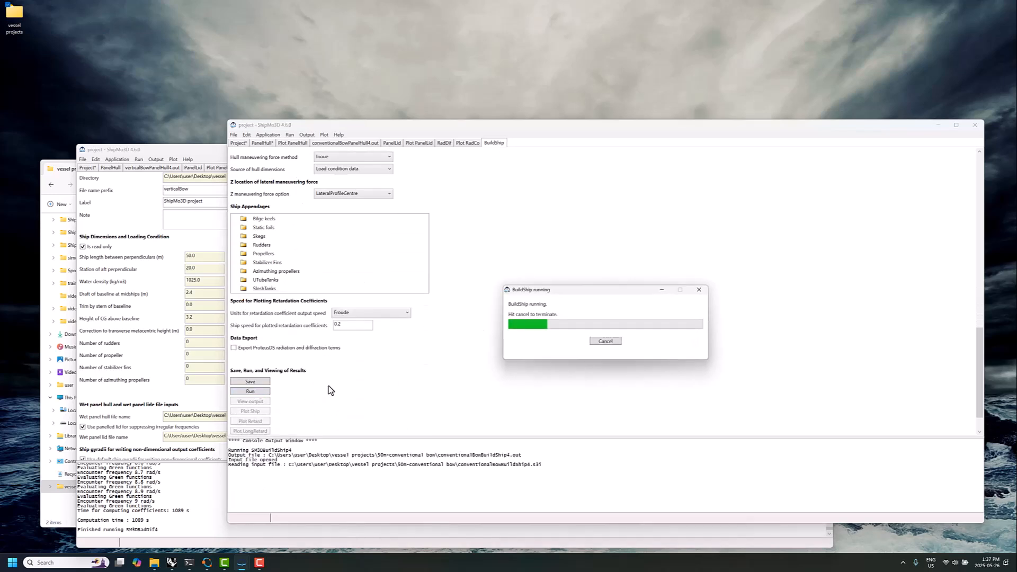
pyautogui.press('Return')
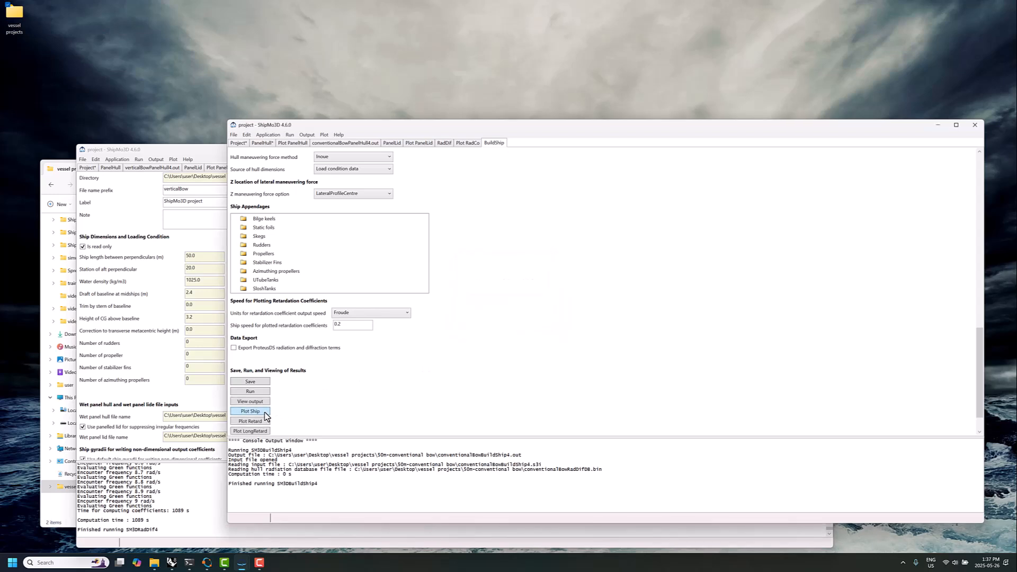
pyautogui.click(265, 414)
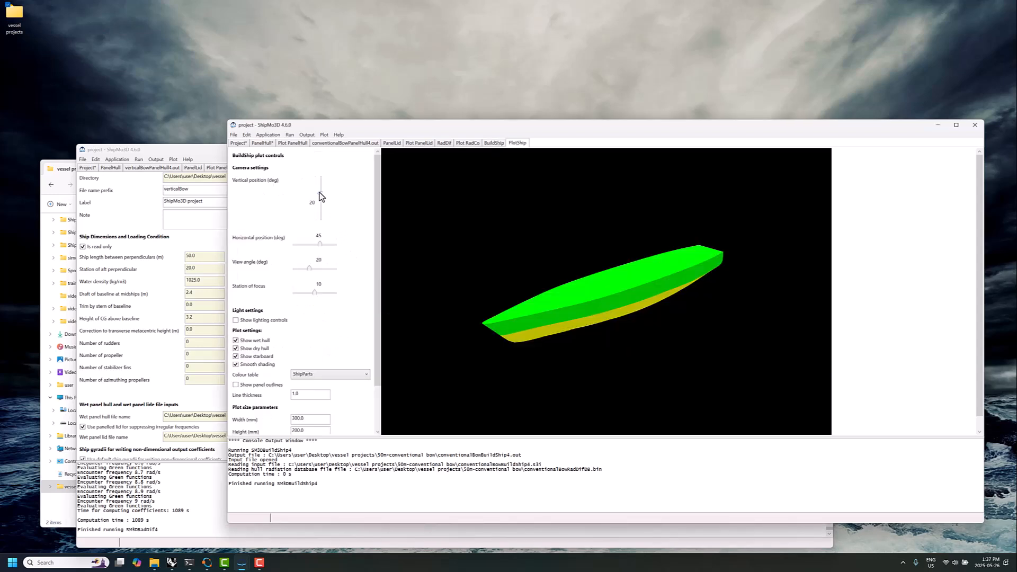
pyautogui.moveTo(320, 193)
pyautogui.mouseDown()
pyautogui.moveTo(324, 210)
pyautogui.moveTo(319, 200)
pyautogui.mouseUp()
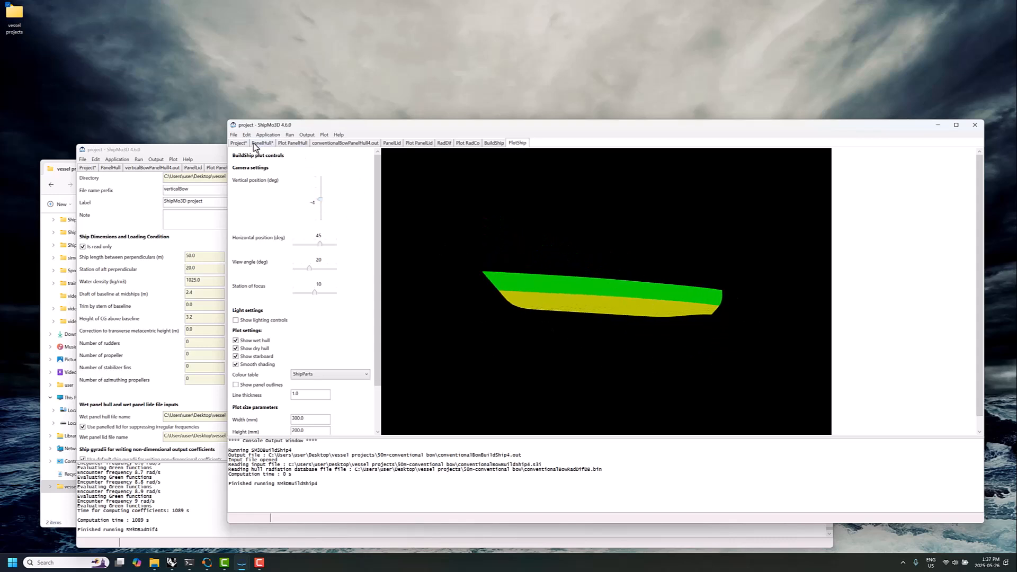
# Add new SeakeepRegular data and select conventionalBowShipForMotionDB.bin as its ship for motion database
pyautogui.click(234, 135)
pyautogui.moveTo(213, 175)
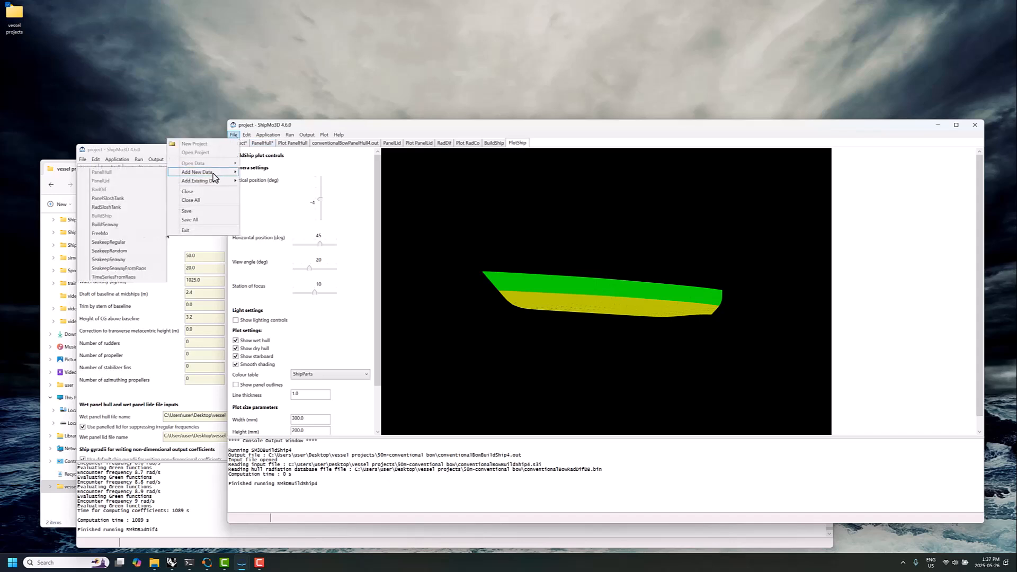
pyautogui.click(121, 242)
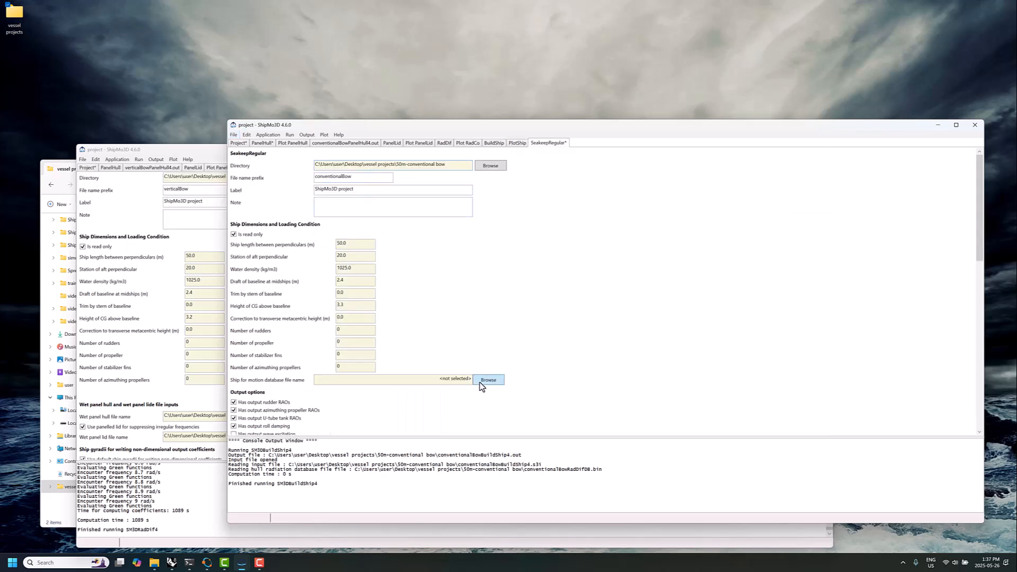
pyautogui.scroll(-2, 455, 355)
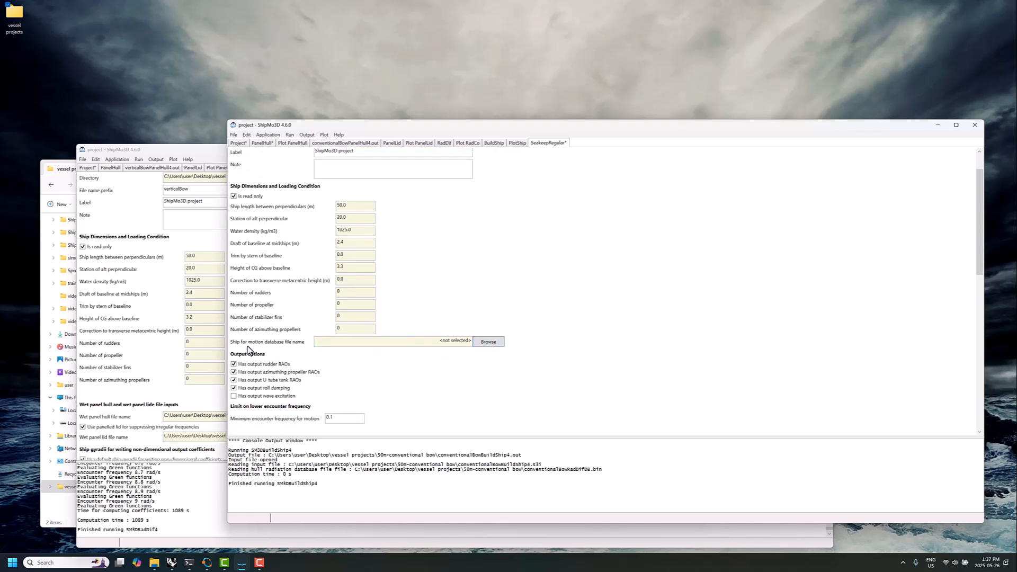
pyautogui.click(487, 343)
pyautogui.click(360, 195)
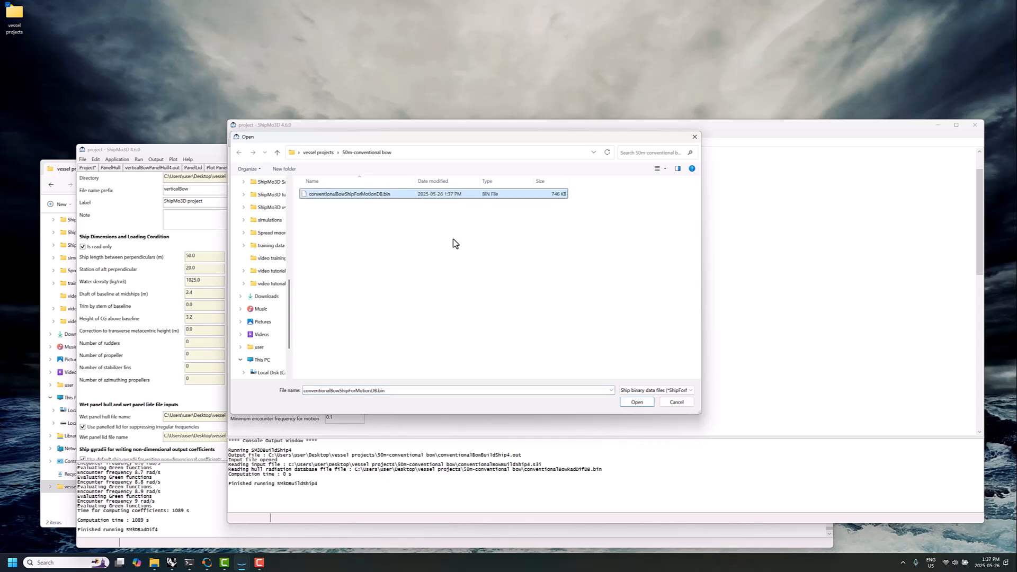
pyautogui.click(637, 402)
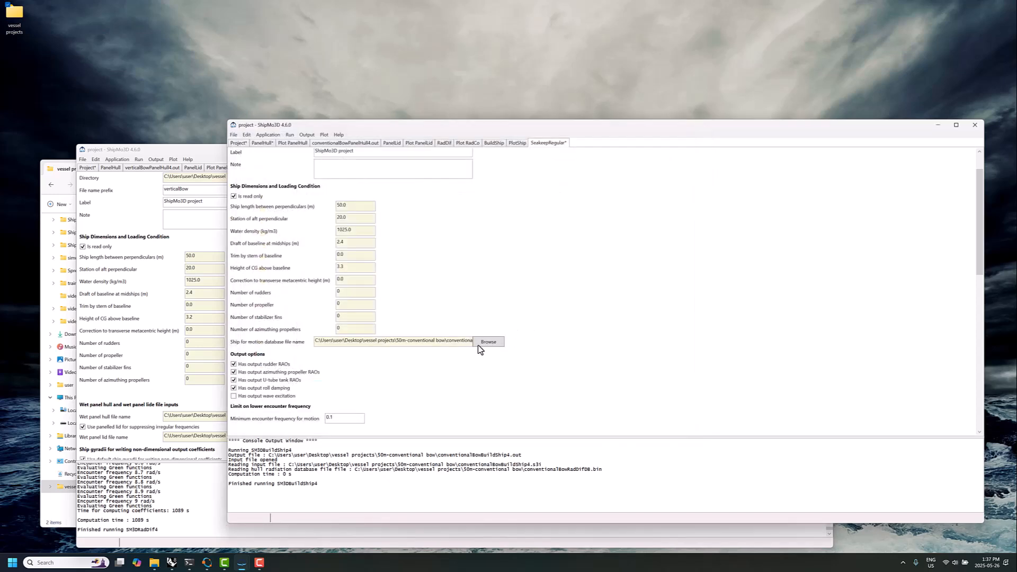
# Review the ship appendage categories in BuildShip, from bilge keels through slosh tanks
pyautogui.click(493, 143)
pyautogui.scroll(-10, 469, 313)
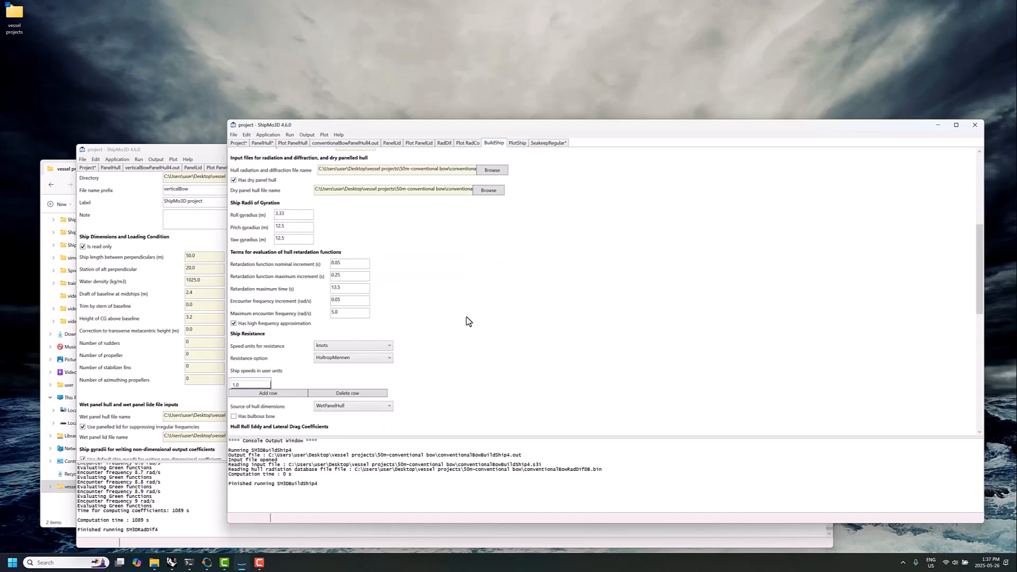
pyautogui.scroll(-3, 482, 323)
pyautogui.click(263, 264)
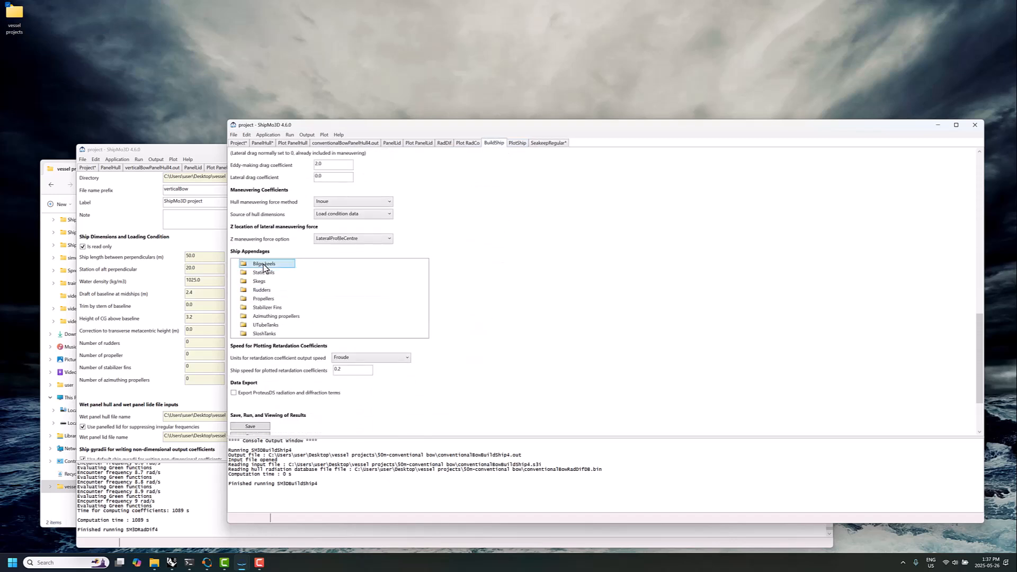
pyautogui.click(266, 272)
pyautogui.click(263, 281)
pyautogui.click(260, 290)
pyautogui.click(263, 299)
pyautogui.click(266, 307)
pyautogui.click(272, 316)
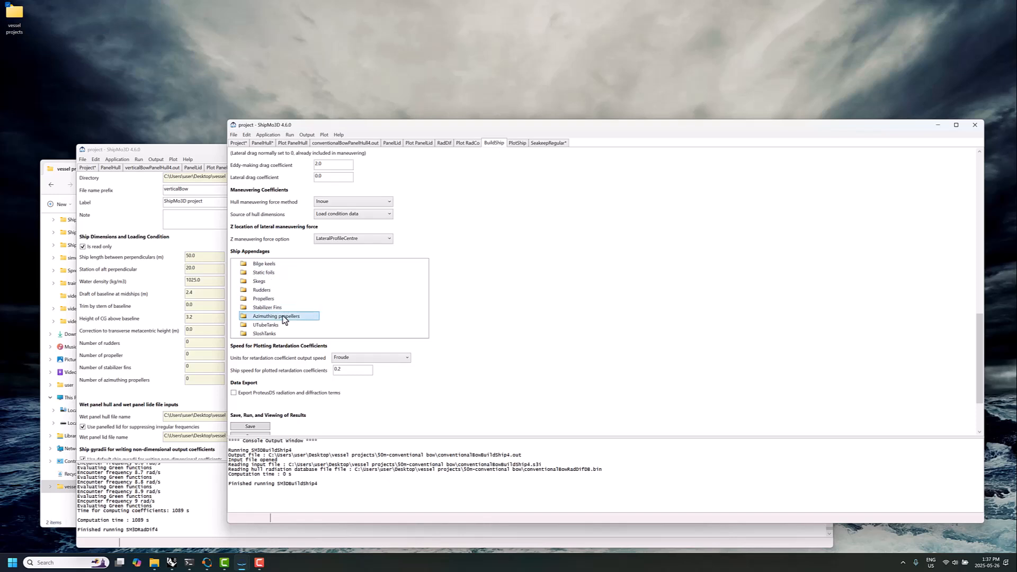
pyautogui.click(266, 325)
pyautogui.click(269, 333)
pyautogui.scroll(-2, 517, 324)
# Set the SeakeepRegular ship speed range to a maximum of 12.0 knots with a 12.0-knot increment
pyautogui.click(551, 143)
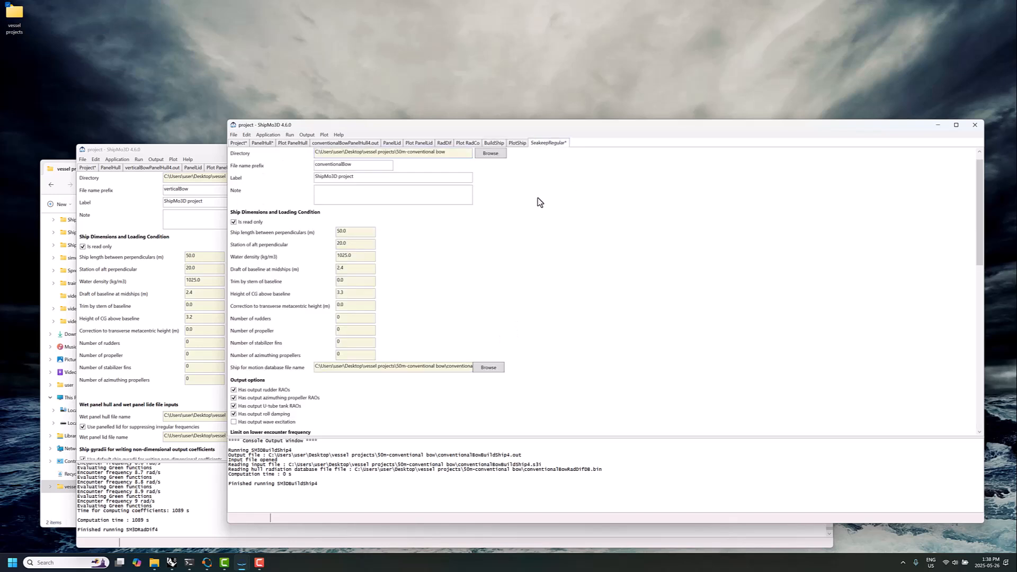
pyautogui.scroll(-5, 538, 247)
pyautogui.scroll(2, 537, 235)
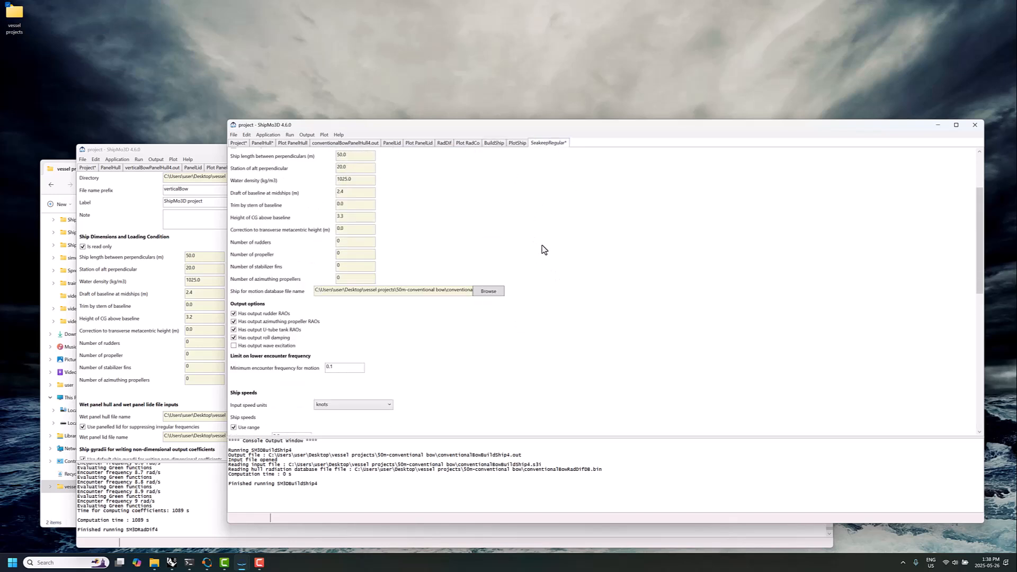
pyautogui.scroll(-2, 542, 249)
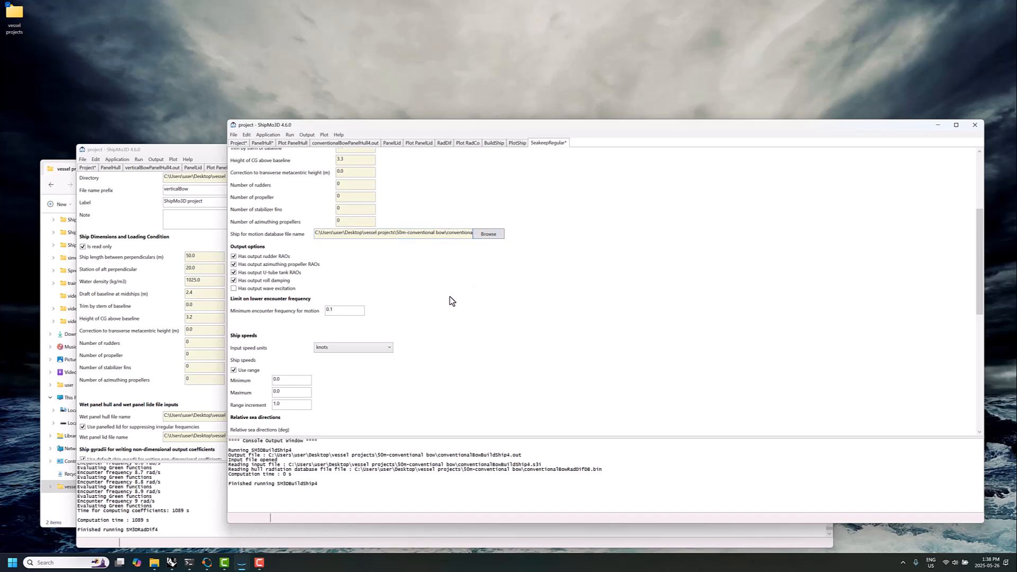
pyautogui.scroll(-1, 449, 303)
pyautogui.scroll(-1, 450, 303)
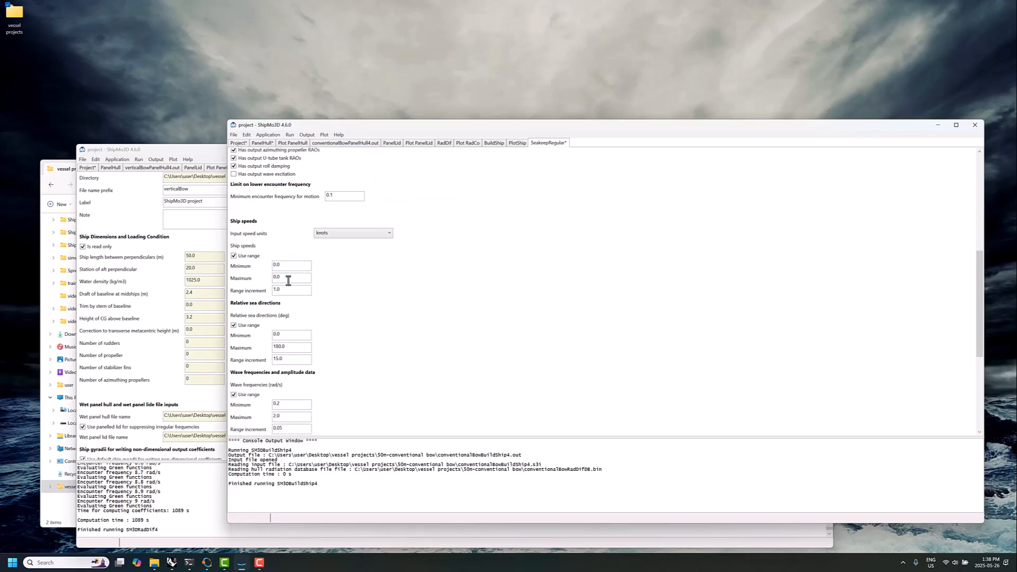
pyautogui.write('12.0')
pyautogui.press('Tab')
pyautogui.write('12.0')
pyautogui.click(293, 270)
pyautogui.moveTo(293, 270); pyautogui.dragTo(262, 274)
pyautogui.click(276, 290)
# Turn off the range for relative sea directions and enter a single direction of 135 degrees
pyautogui.scroll(-1, 306, 305)
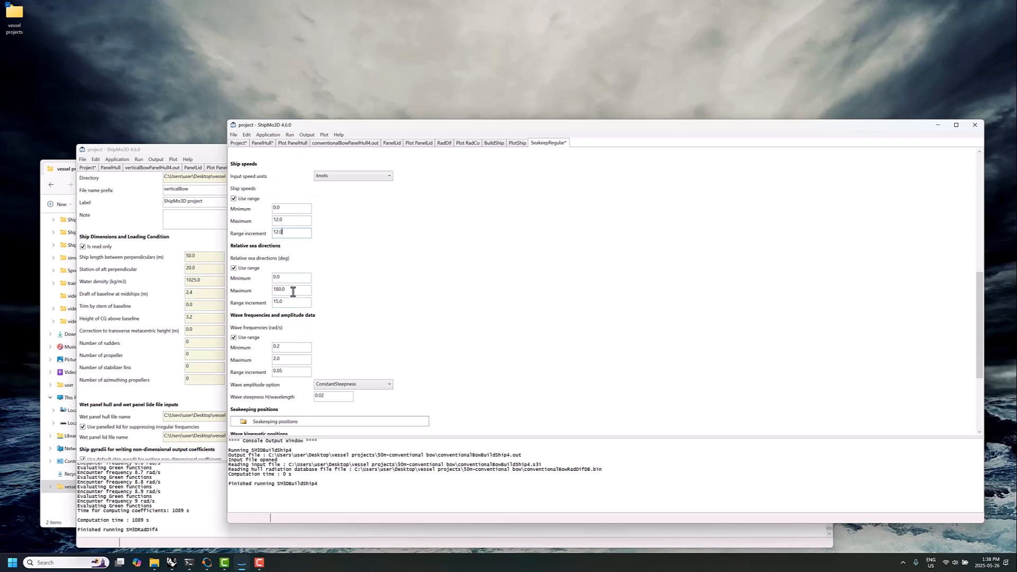
pyautogui.click(248, 268)
pyautogui.click(247, 292)
pyautogui.write('1')
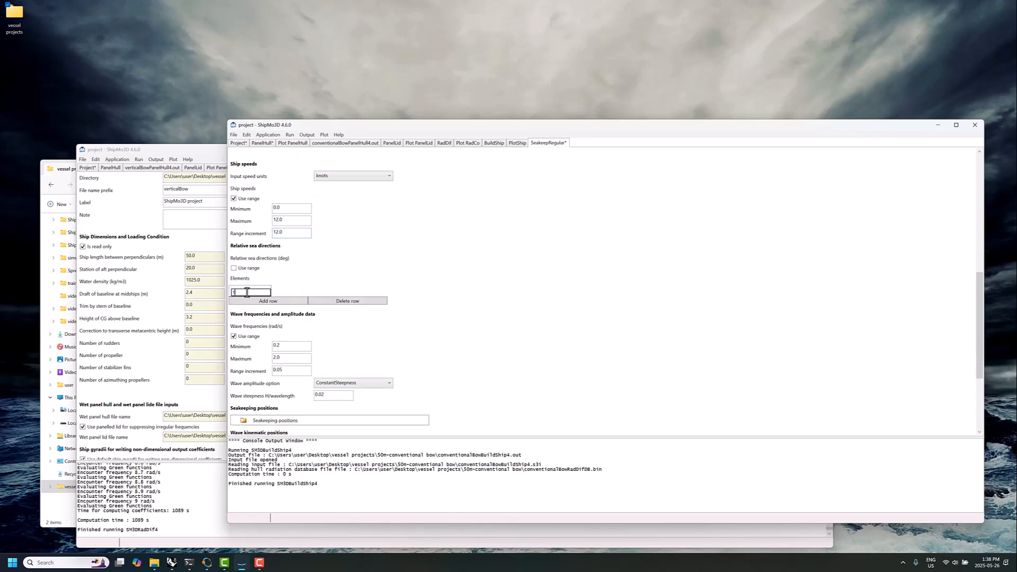
pyautogui.write('35')
pyautogui.click(313, 279)
# Set the maximum wave frequency to 2.5 rad/s and enable export of ProteusDS response amplitude operators
pyautogui.moveTo(276, 360); pyautogui.dragTo(284, 360)
pyautogui.write('5')
pyautogui.scroll(-1, 369, 345)
pyautogui.scroll(-2, 446, 315)
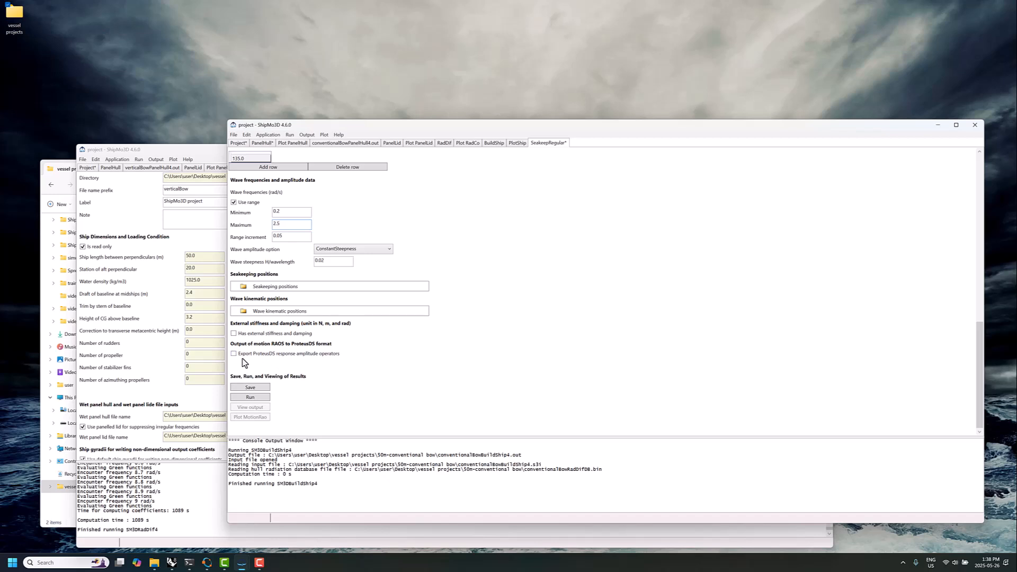
pyautogui.click(262, 355)
# Run the SeakeepRegular analysis and plot the conventional-bow ship's motion RAOs
pyautogui.click(257, 396)
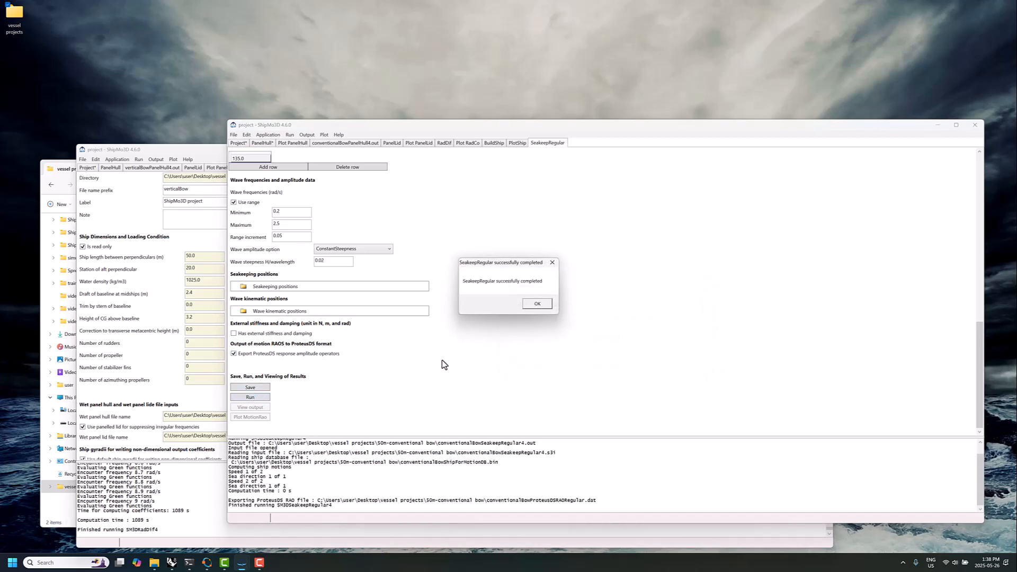
pyautogui.click(531, 308)
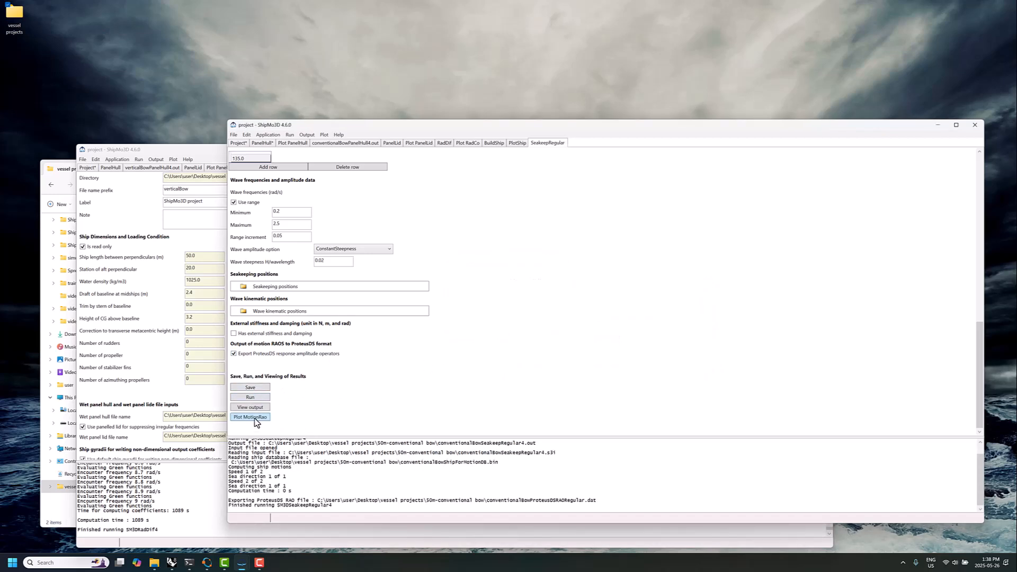
pyautogui.click(256, 420)
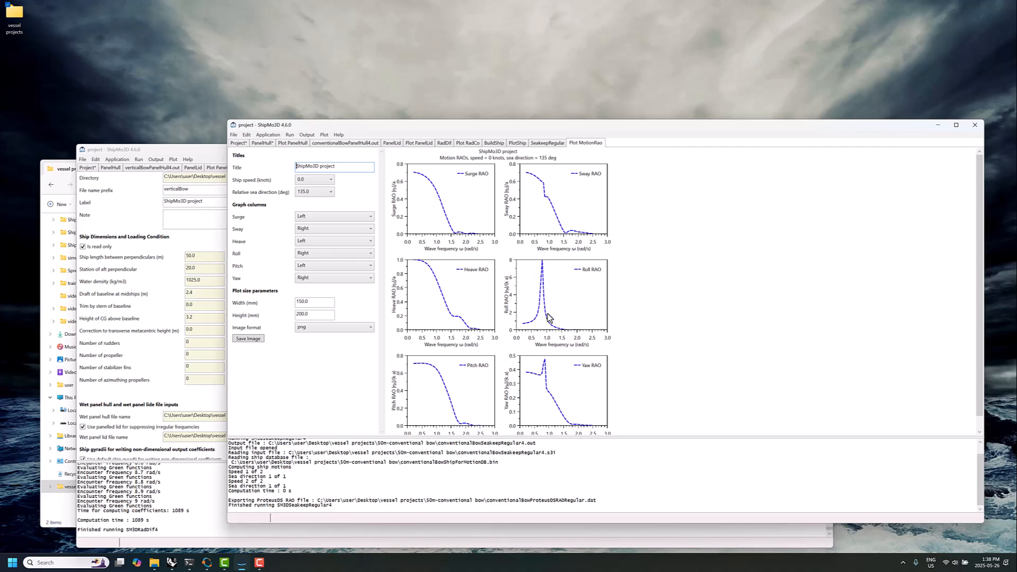
# Set the wave frequency range increment in SeakeepRegular to 0.01 rad/s
pyautogui.click(547, 142)
pyautogui.scroll(-6, 460, 305)
pyautogui.scroll(-1, 459, 307)
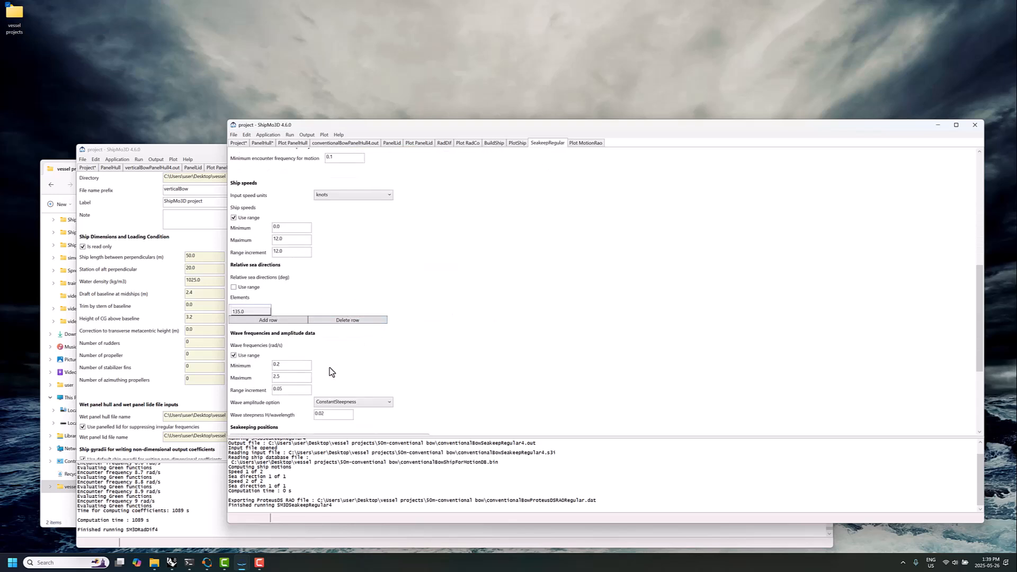
pyautogui.write('1')
# Save and rerun SeakeepRegular with the finer wave frequencies, and check the roll RAO peak in the updated plot
pyautogui.scroll(-4, 416, 350)
pyautogui.scroll(-4, 411, 295)
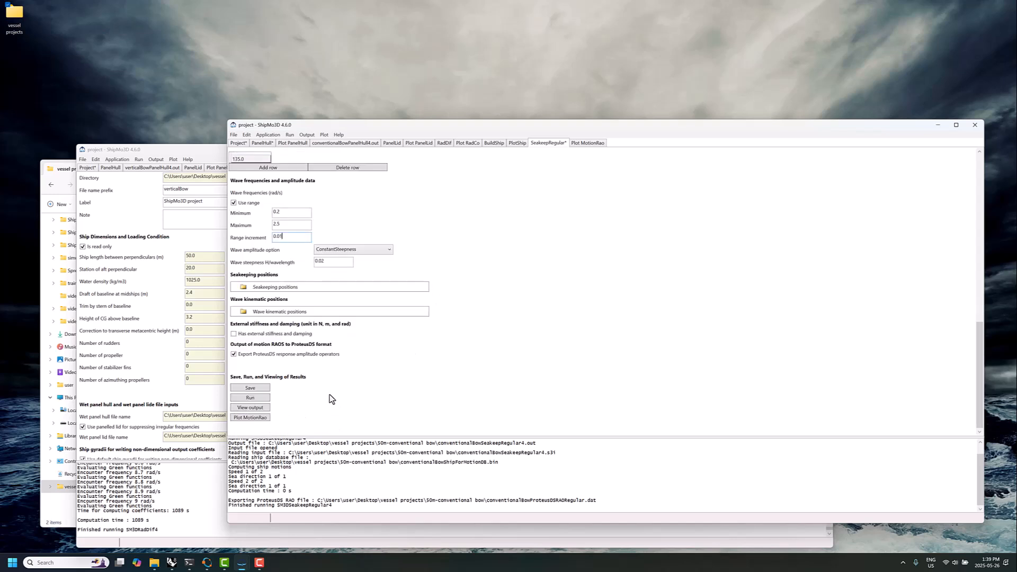
pyautogui.click(259, 389)
pyautogui.click(259, 397)
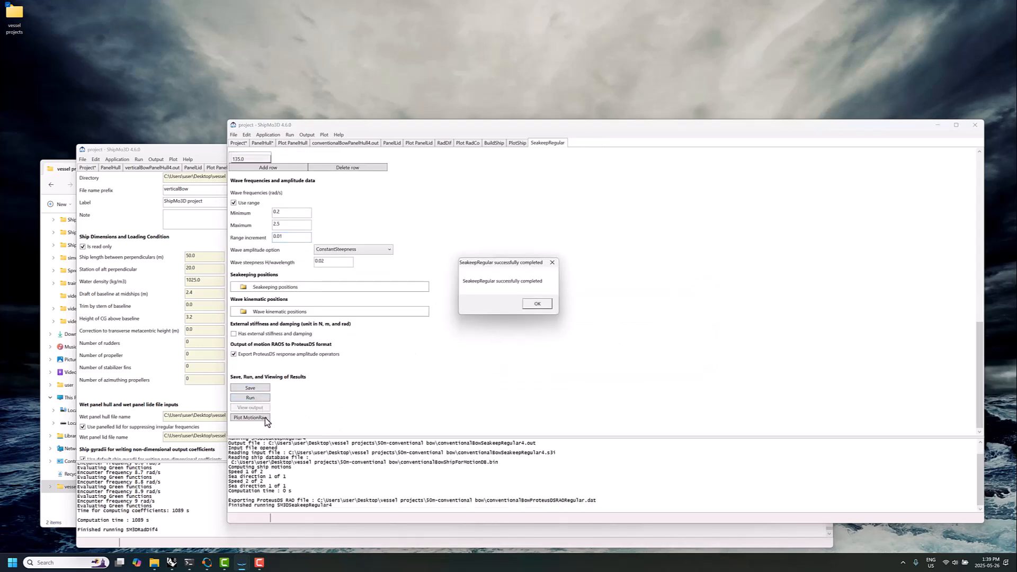
pyautogui.click(536, 304)
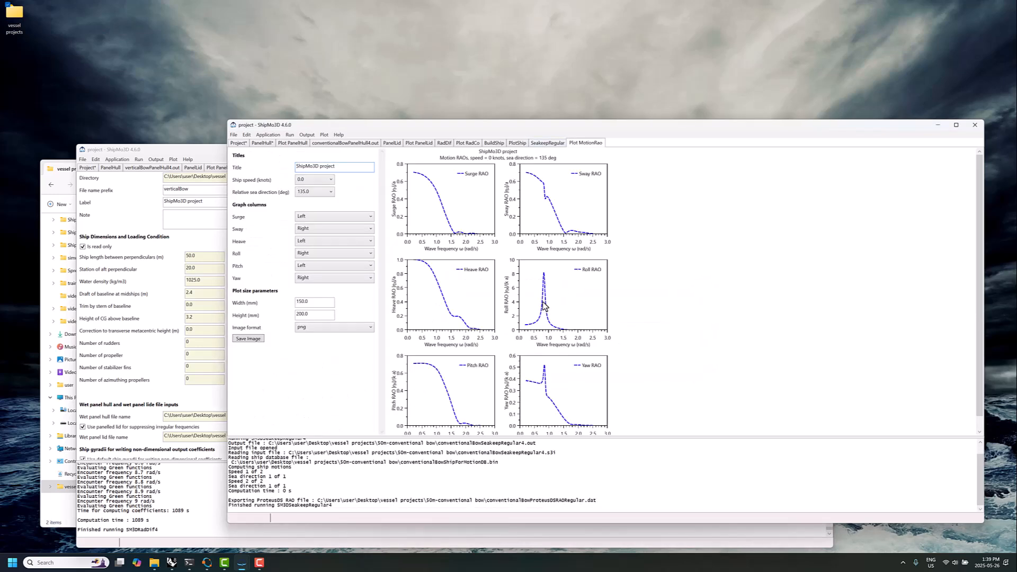
pyautogui.moveTo(544, 274)
# Return to the SeakeepRegular data and save all data in the conventional-bow project
pyautogui.click(556, 145)
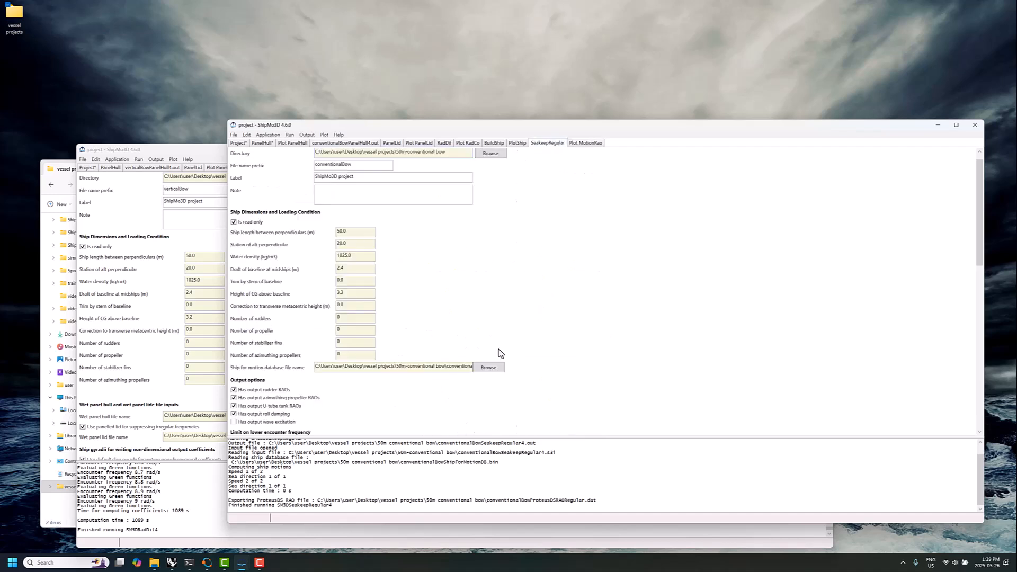
pyautogui.scroll(-3, 547, 347)
pyautogui.scroll(-3, 547, 348)
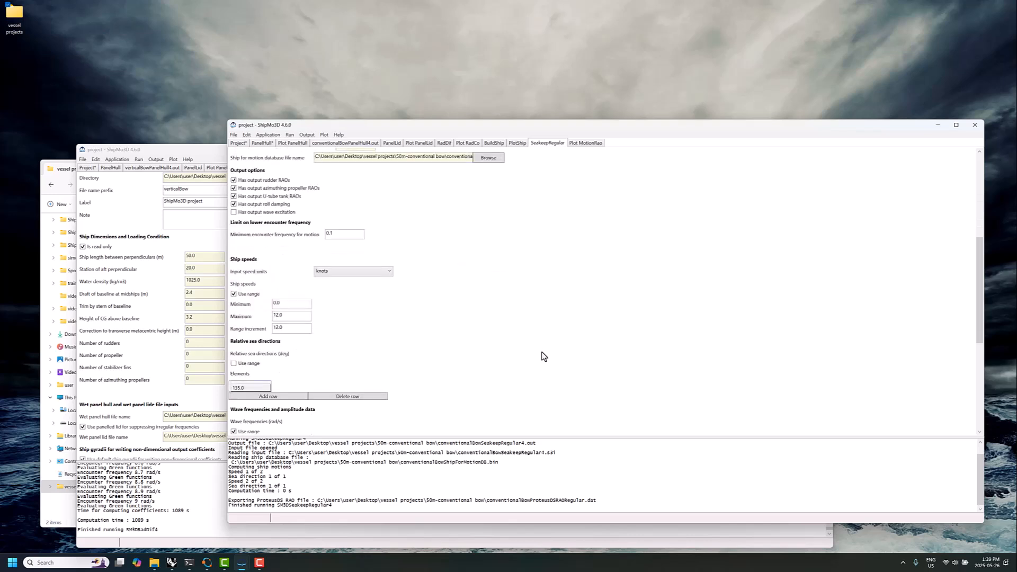
pyautogui.click(233, 135)
pyautogui.click(209, 218)
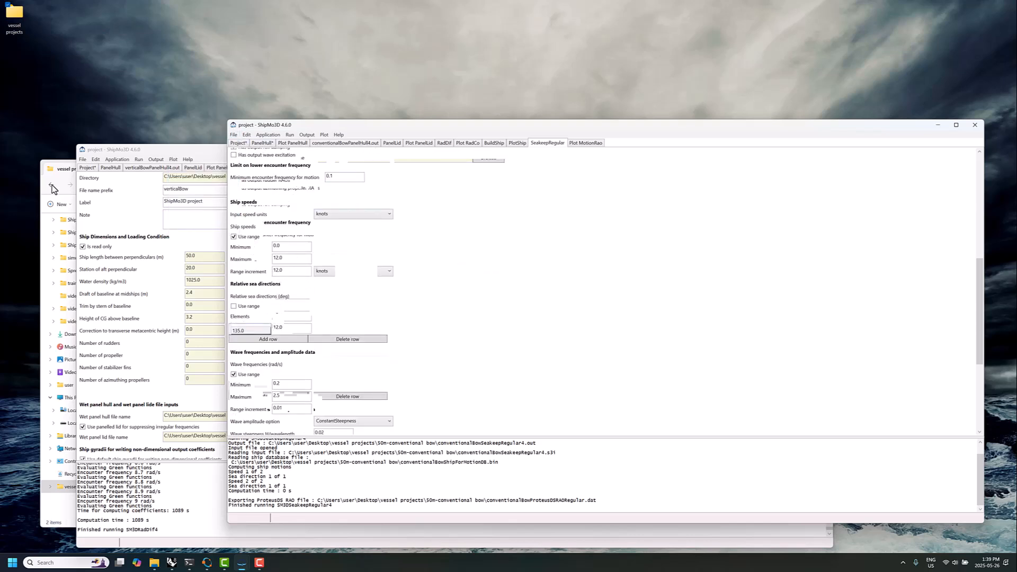
# In File Explorer, copy conventionalBowProteusDSRAORegular.dat from the 50m-conventional bow folder into the vessel projects folder
pyautogui.click(61, 168)
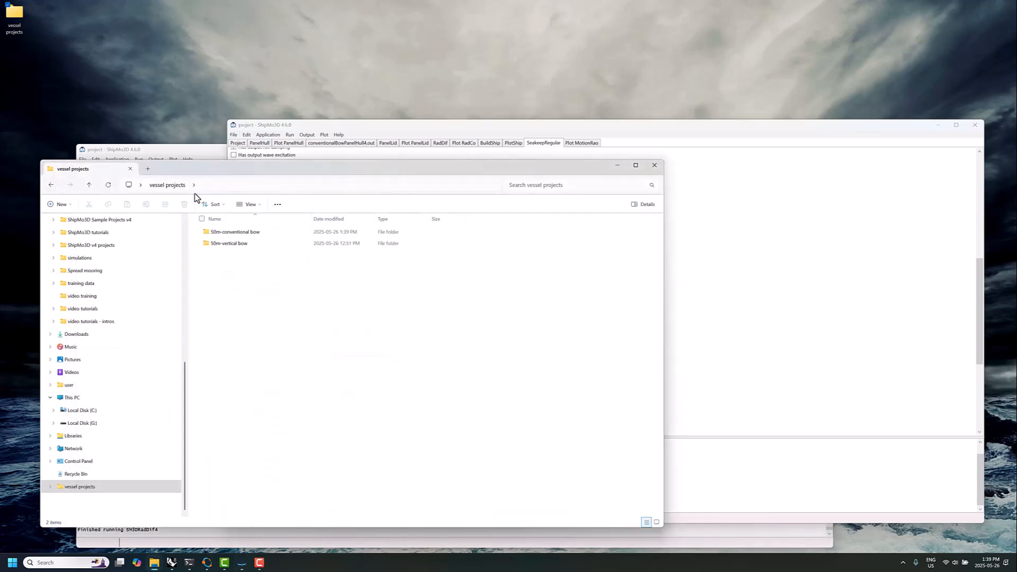
pyautogui.doubleClick(244, 233)
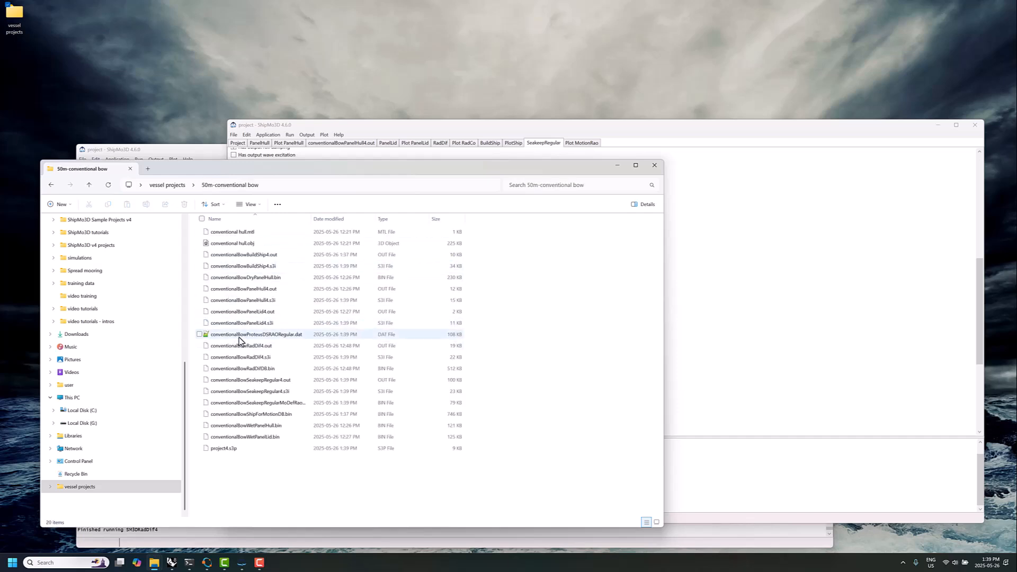
pyautogui.click(211, 336)
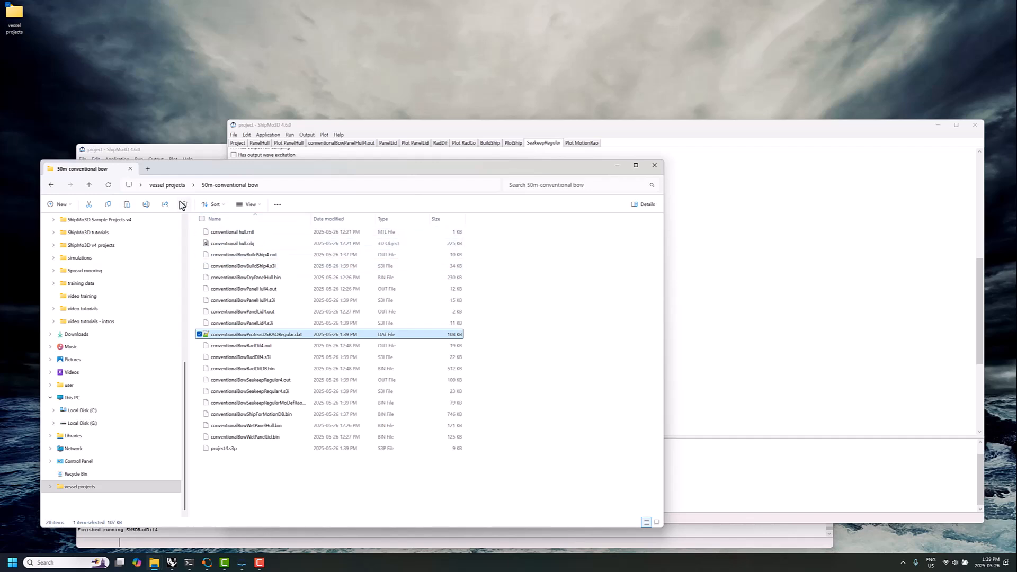
pyautogui.click(167, 185)
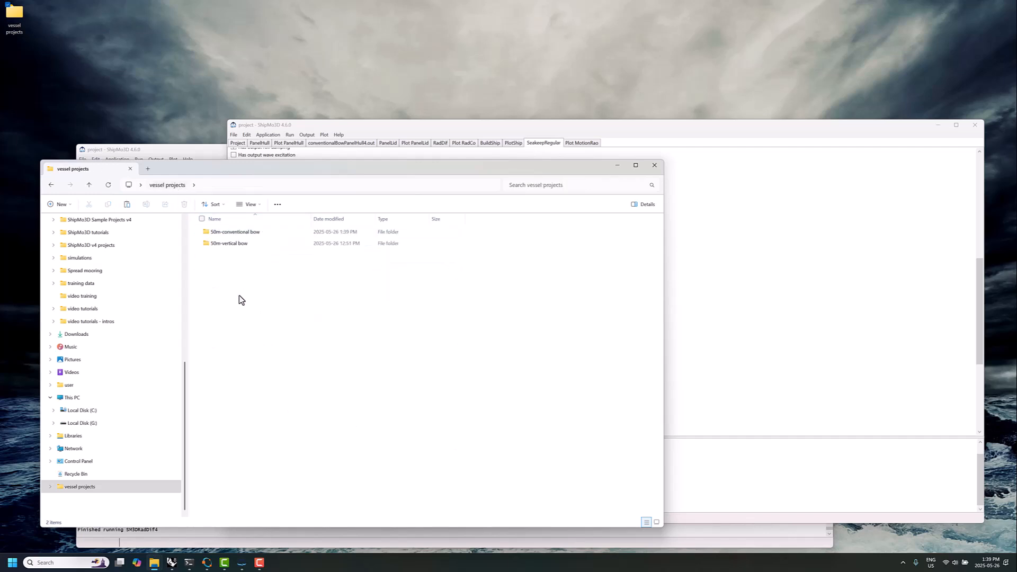
pyautogui.hotkey('ctrl', 'v')
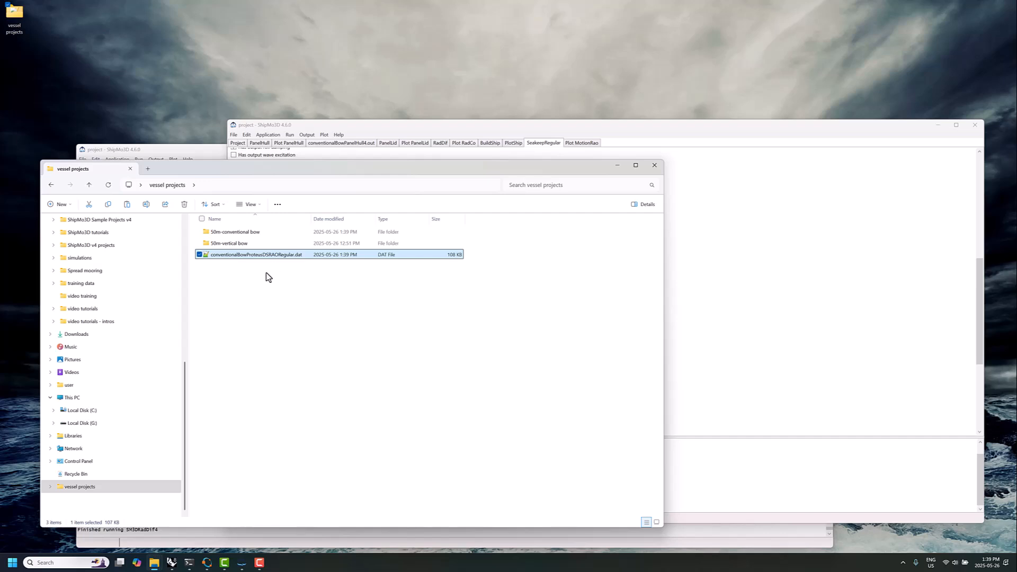
pyautogui.click(263, 278)
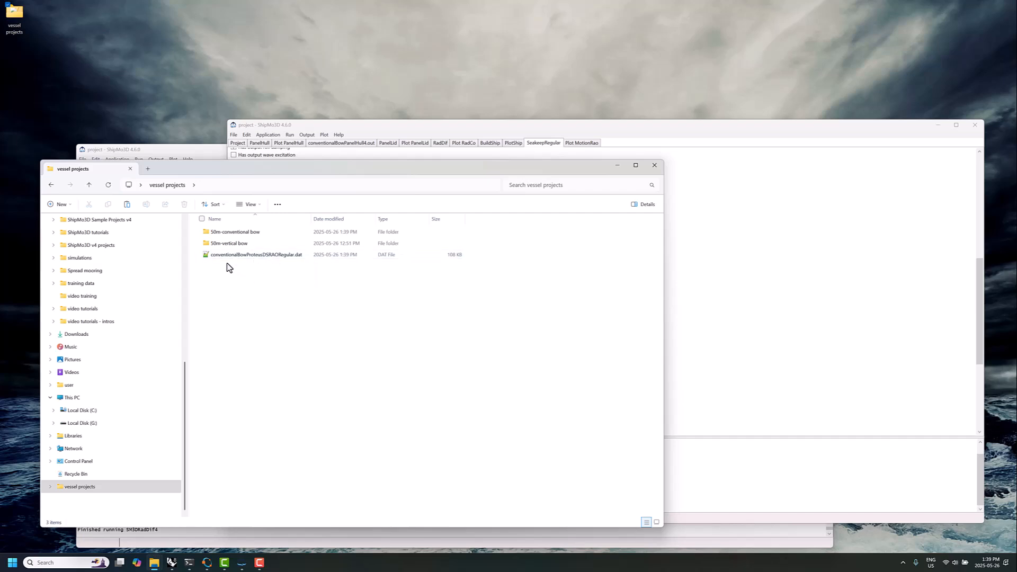
# Switch to the vertical-bow project in ShipMo3D and add new BuildShip data to it
pyautogui.click(725, 295)
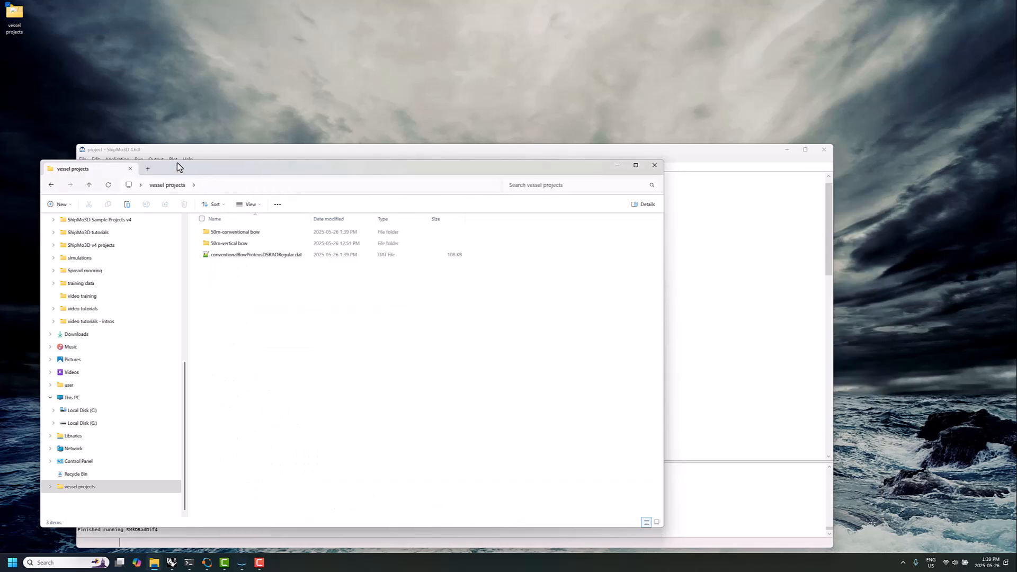
pyautogui.moveTo(199, 151); pyautogui.dragTo(235, 139)
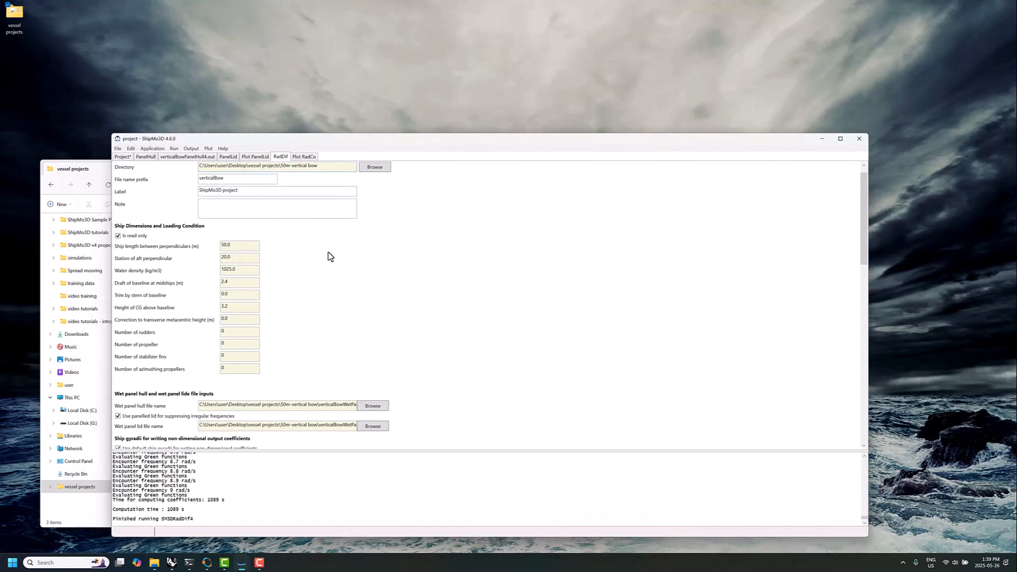
pyautogui.scroll(1, 286, 202)
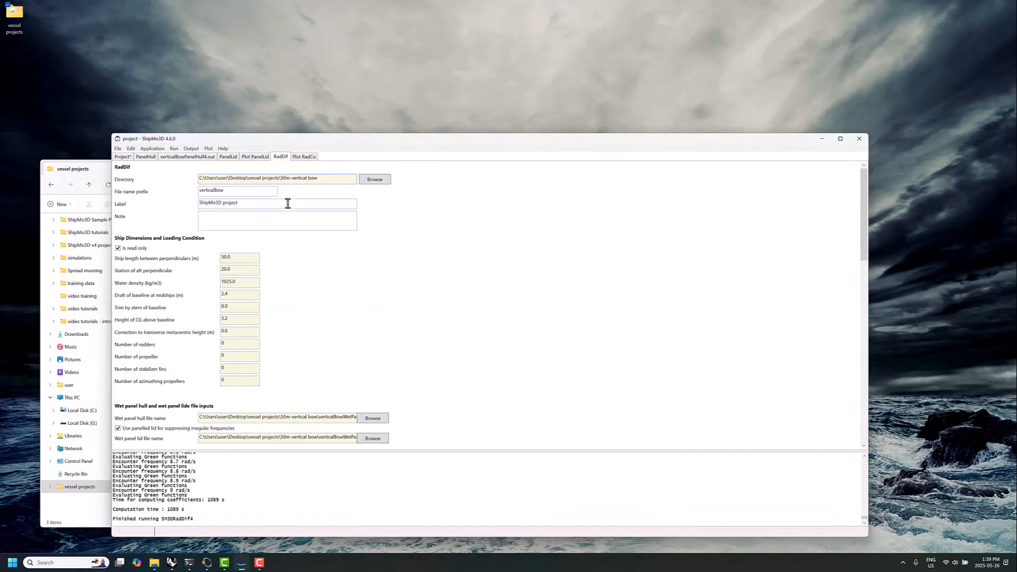
pyautogui.click(117, 148)
pyautogui.moveTo(110, 197)
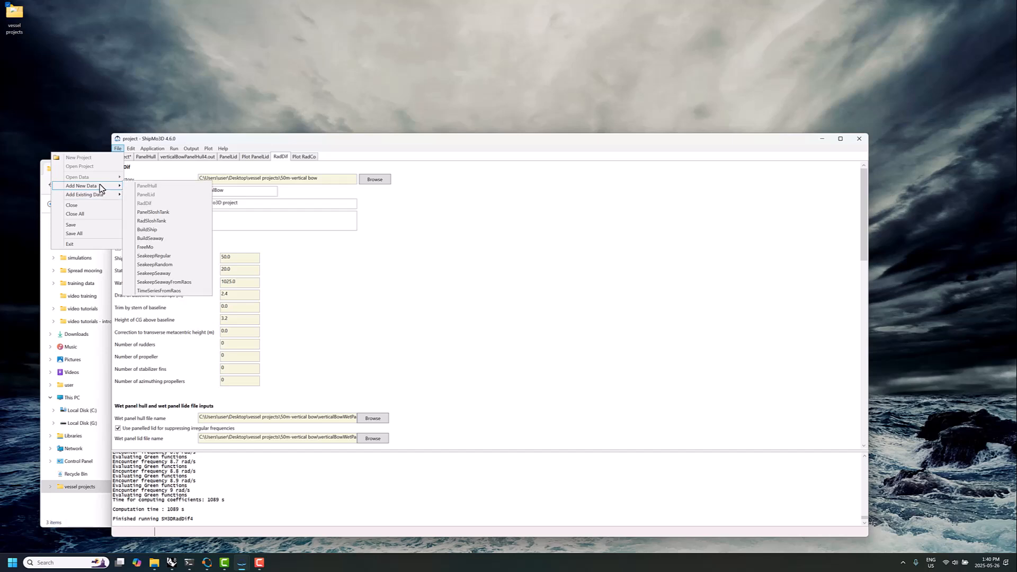
pyautogui.click(147, 230)
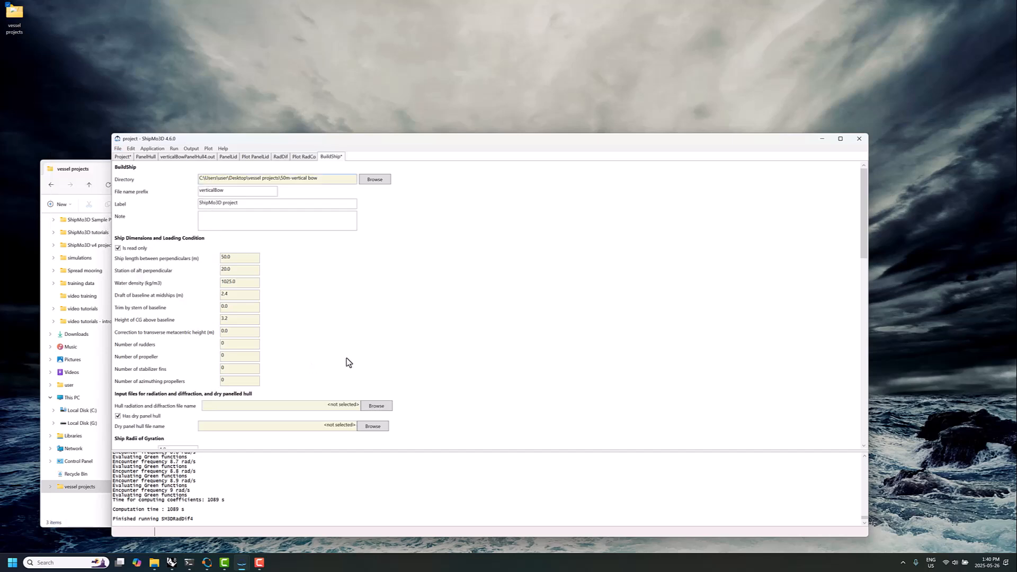
# Select verticalBowRadDifDB.bin from the 50m-vertical bow folder as the hull radiation and diffraction file
pyautogui.scroll(-2, 370, 345)
pyautogui.click(373, 348)
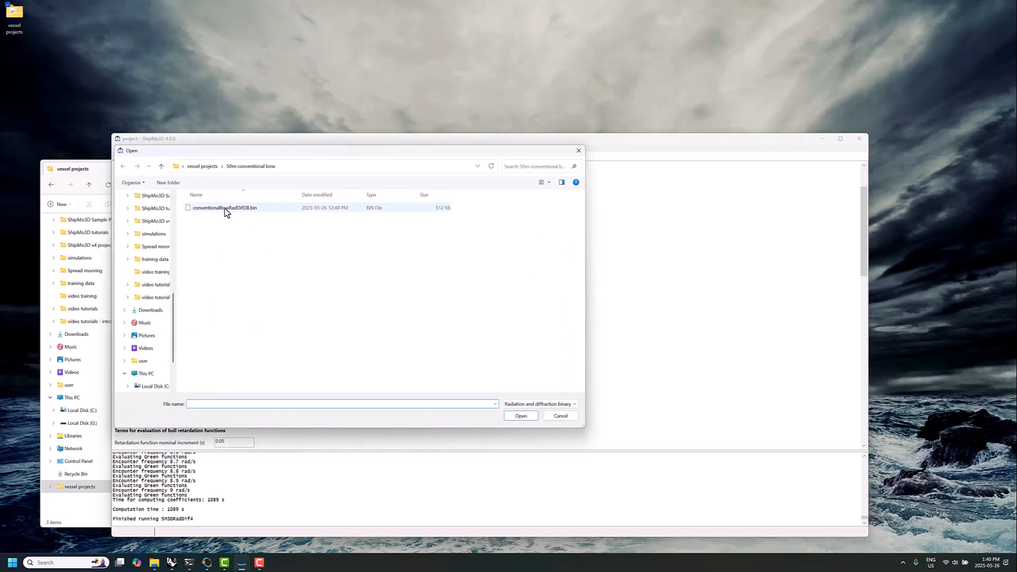
pyautogui.click(202, 167)
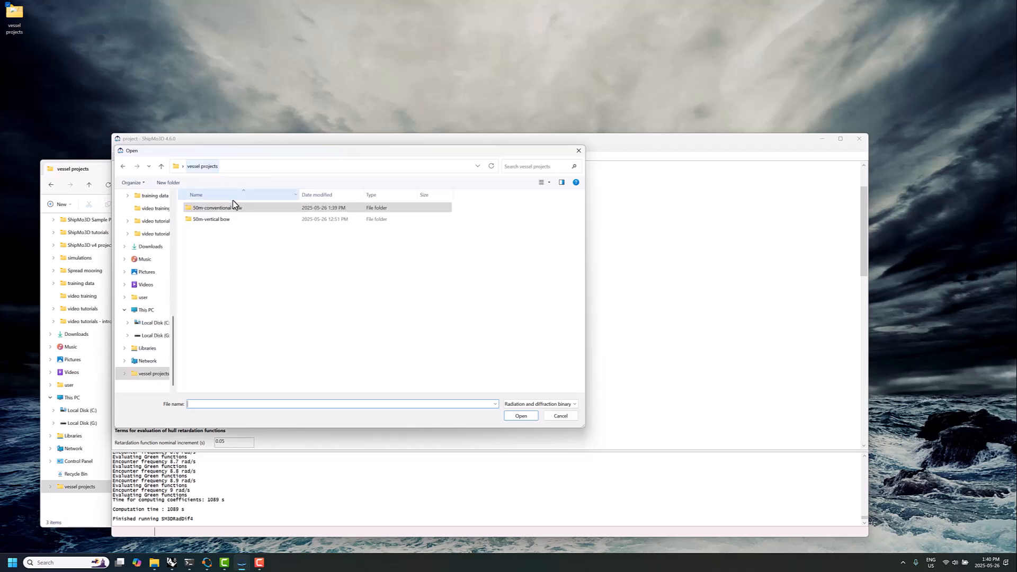
pyautogui.doubleClick(216, 224)
pyautogui.click(214, 210)
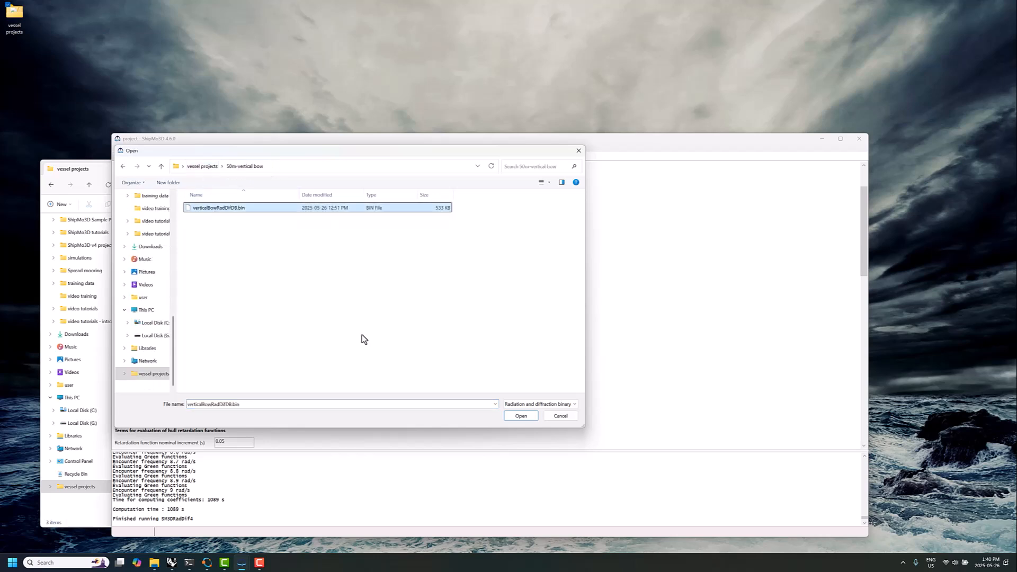
pyautogui.click(511, 415)
# Select verticalBowDryPanelHull.bin from the 50m-vertical bow folder as the dry panel hull file
pyautogui.click(372, 369)
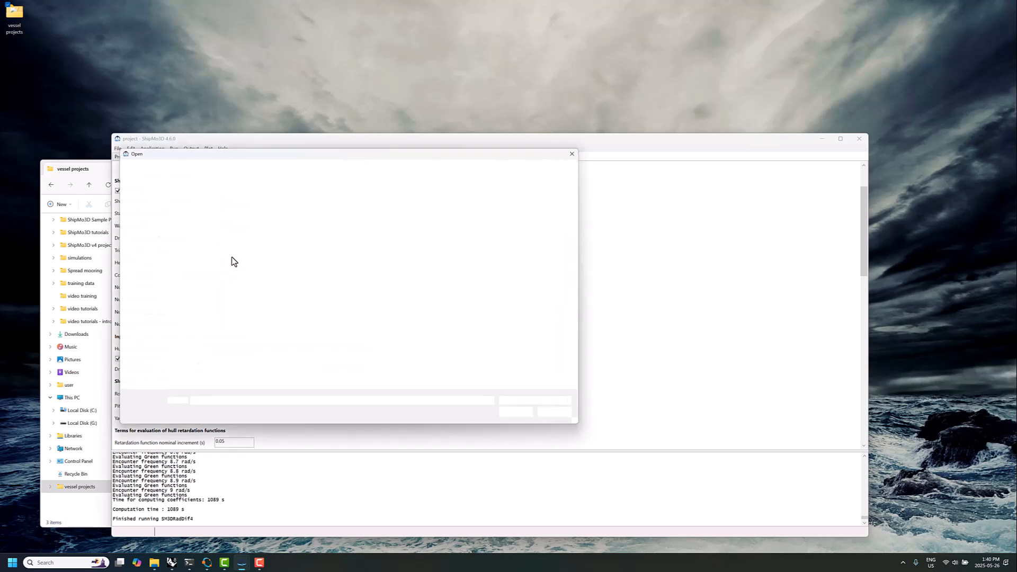
pyautogui.click(216, 209)
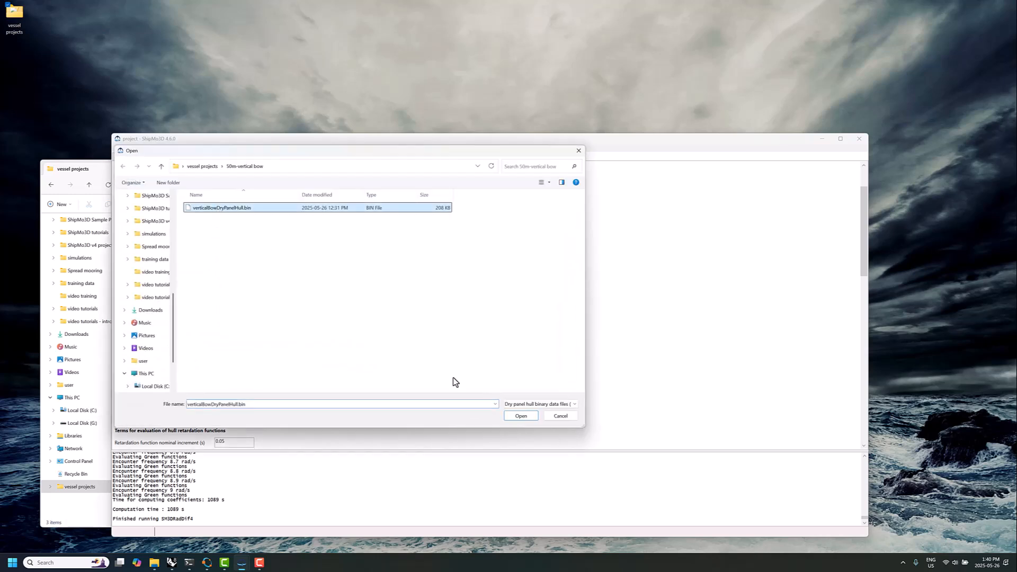
pyautogui.click(521, 416)
# Set the ship radii of gyration to 3.33 m in roll, 12.5 m in pitch and 12.5 m in yaw
pyautogui.scroll(-3, 424, 397)
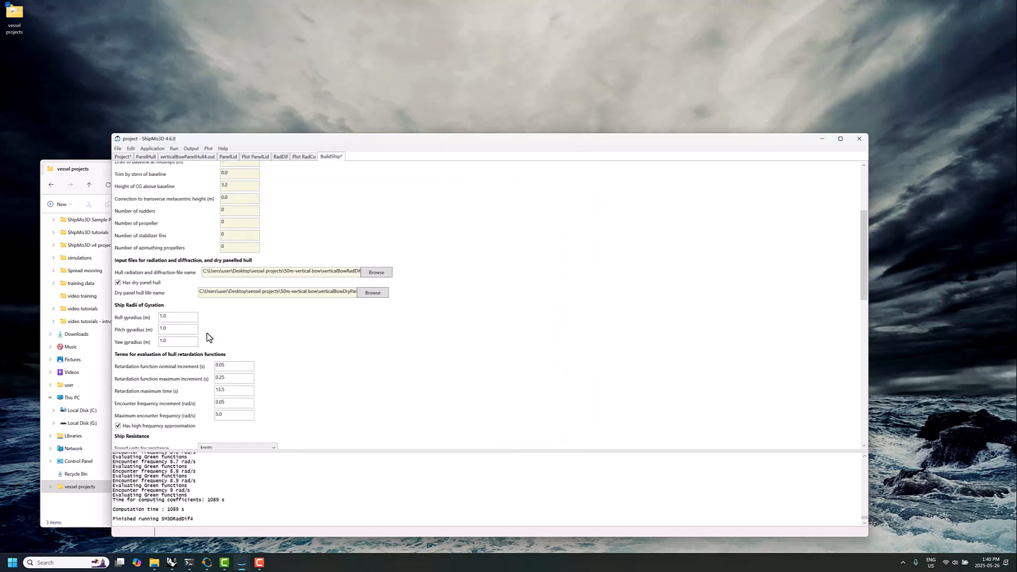
pyautogui.moveTo(179, 317); pyautogui.dragTo(145, 324)
pyautogui.moveTo(177, 330); pyautogui.dragTo(124, 344)
pyautogui.write('12.5')
pyautogui.scroll(-1, 327, 359)
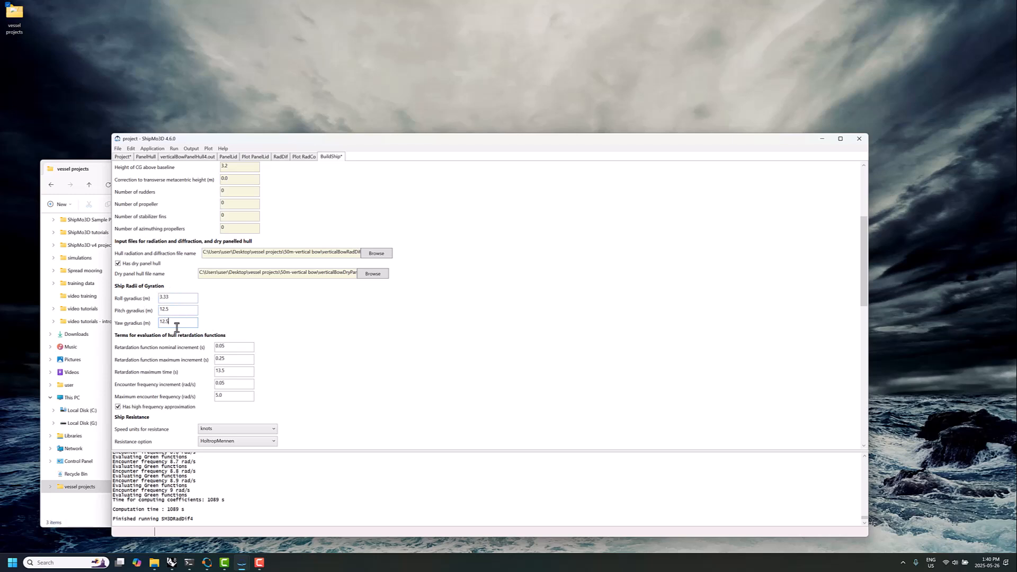
# Save the vertical-bow BuildShip data and run BuildShip
pyautogui.scroll(-12, 198, 328)
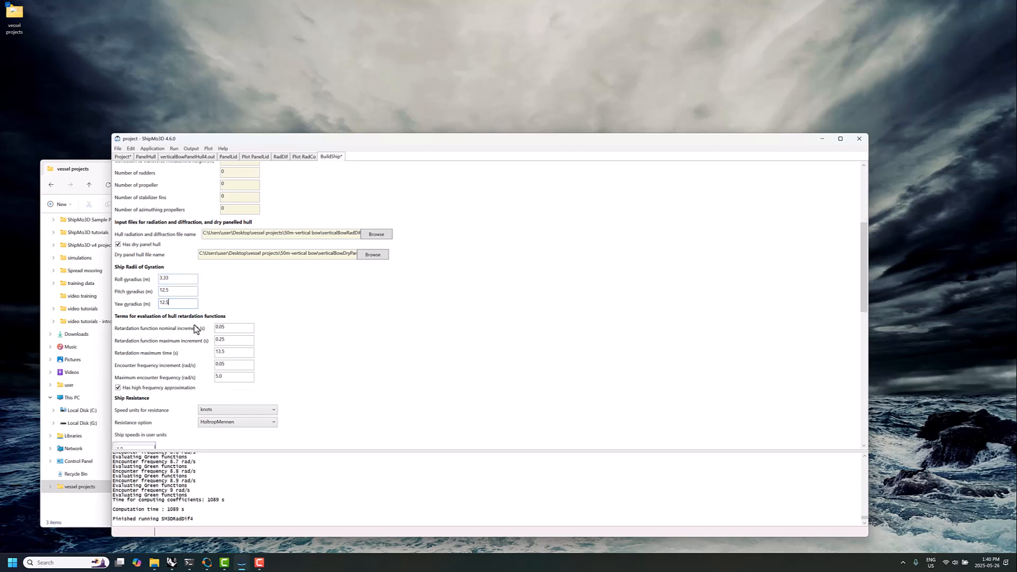
pyautogui.scroll(-11, 323, 348)
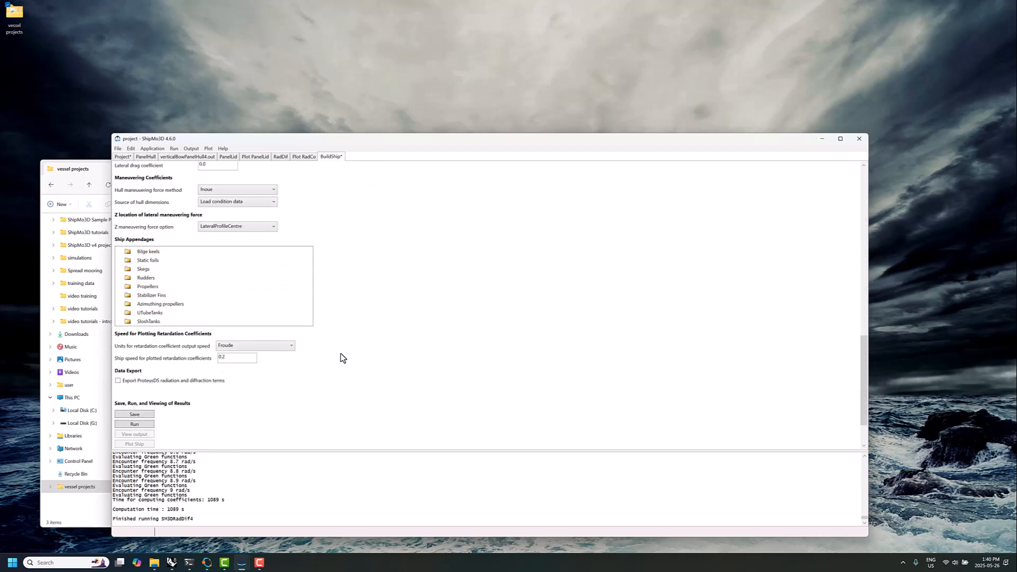
pyautogui.click(148, 372)
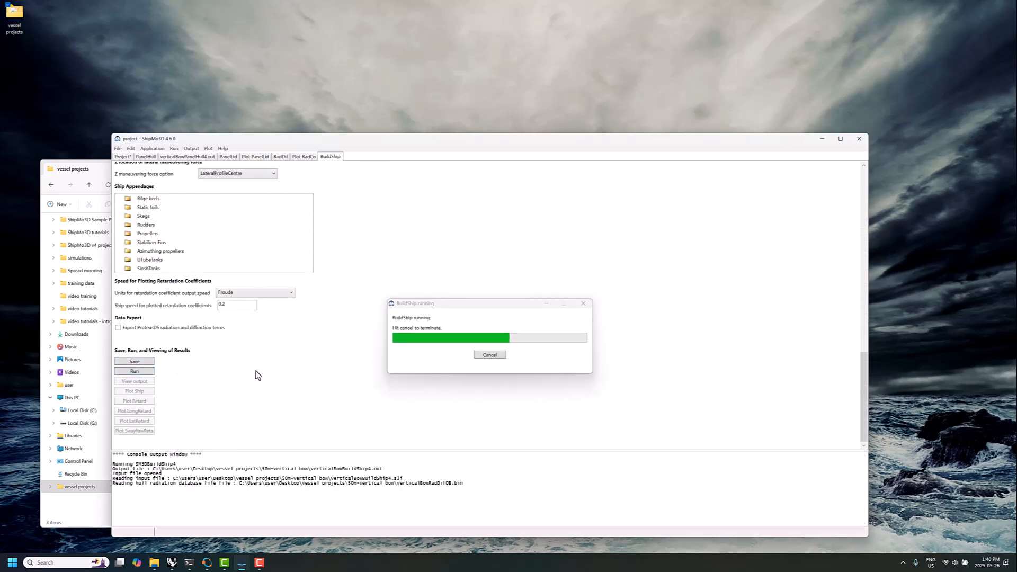
pyautogui.click(530, 304)
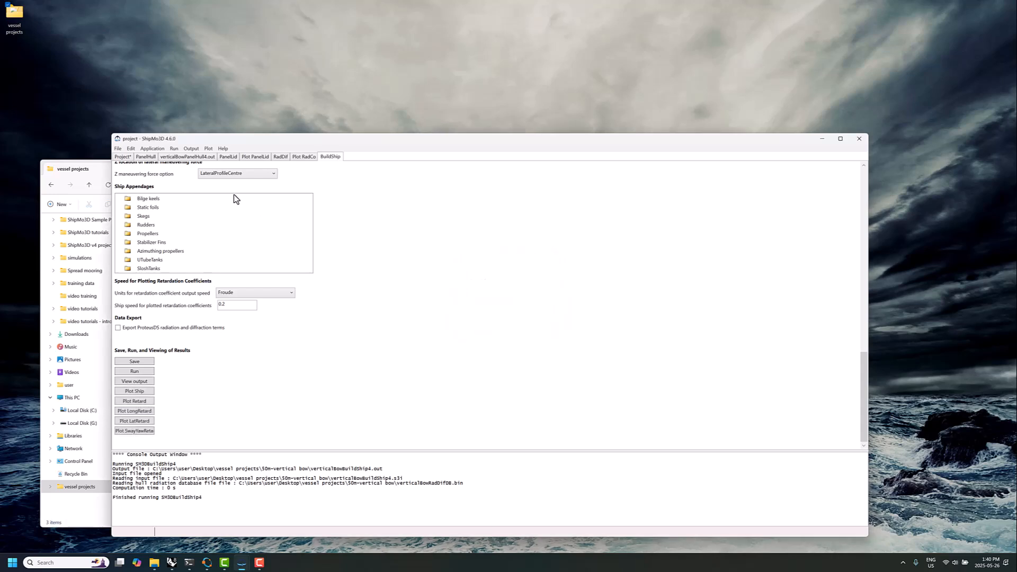
# Add new SeakeepRegular data to the vertical-bow project and select verticalBowShipForMotionDB.bin as its ship for motion database
pyautogui.click(118, 148)
pyautogui.moveTo(90, 190)
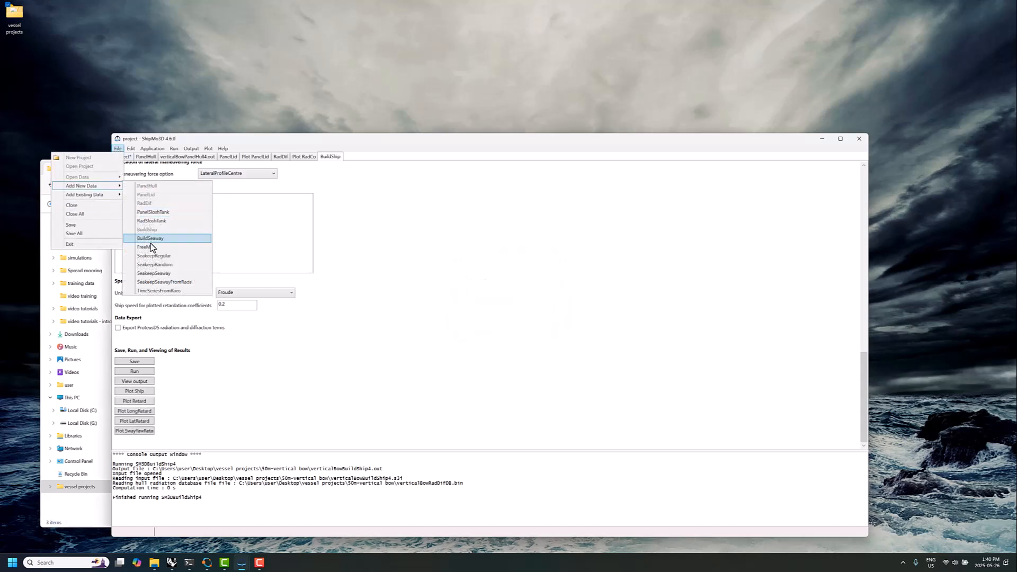
pyautogui.click(153, 258)
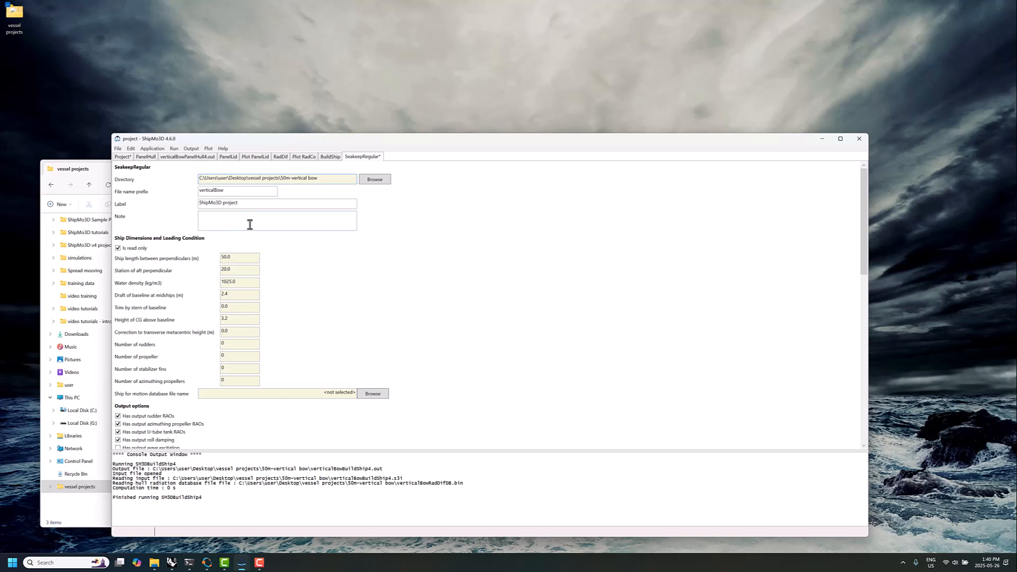
pyautogui.click(373, 393)
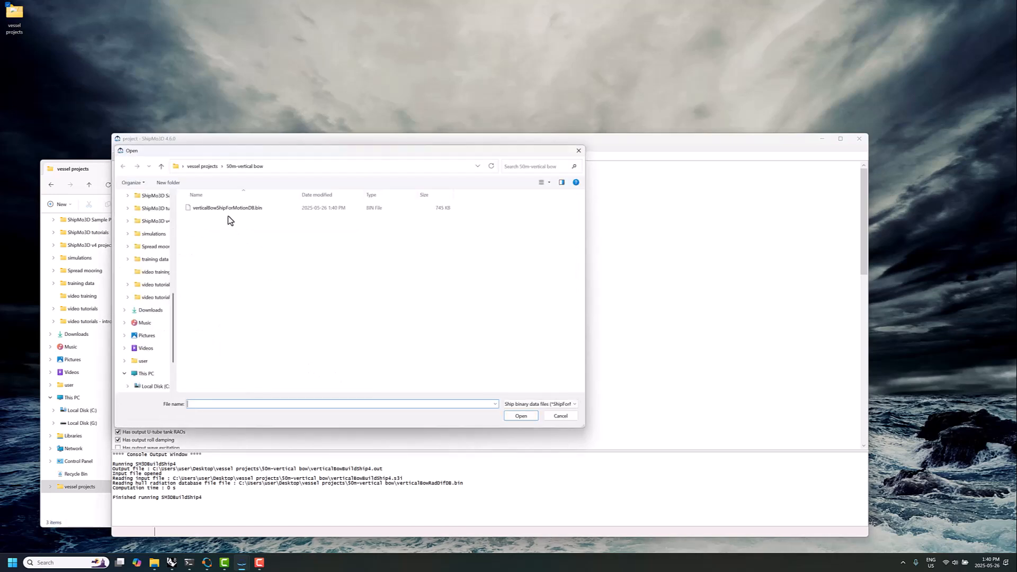
pyautogui.click(227, 208)
pyautogui.click(520, 416)
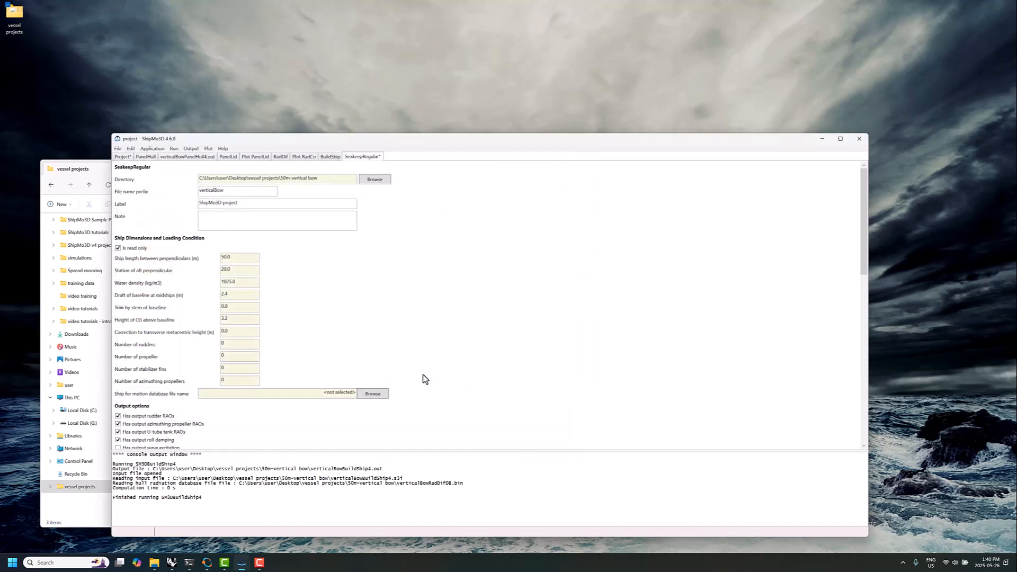
# Set the ship speed range to a maximum and increment of 12 knots, and replace the sea direction range with a single 135 degree heading
pyautogui.scroll(-6, 419, 377)
pyautogui.doubleClick(176, 284)
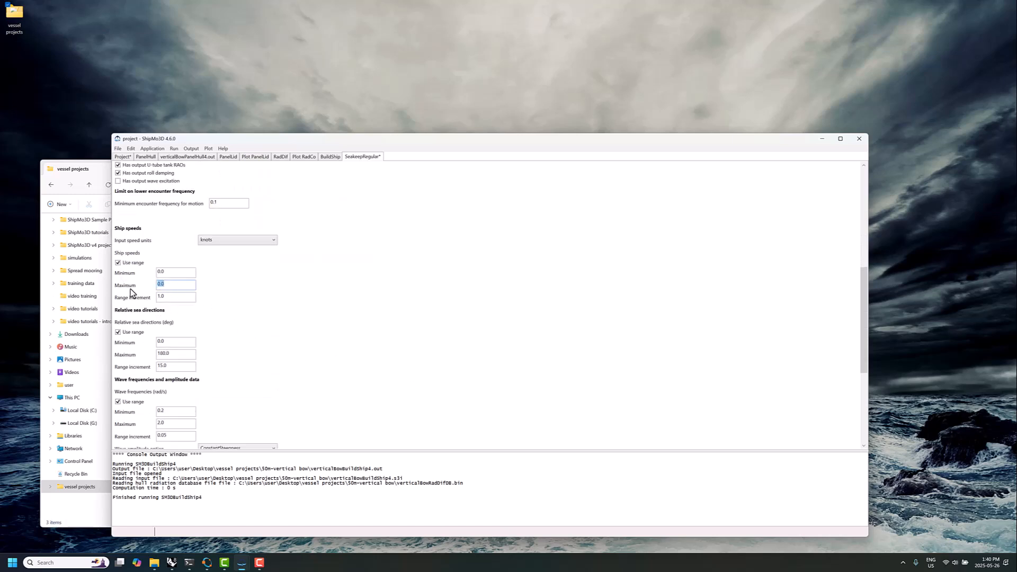
pyautogui.write('12.0')
pyautogui.press('Tab')
pyautogui.write('12')
pyautogui.click(117, 332)
pyautogui.click(132, 357)
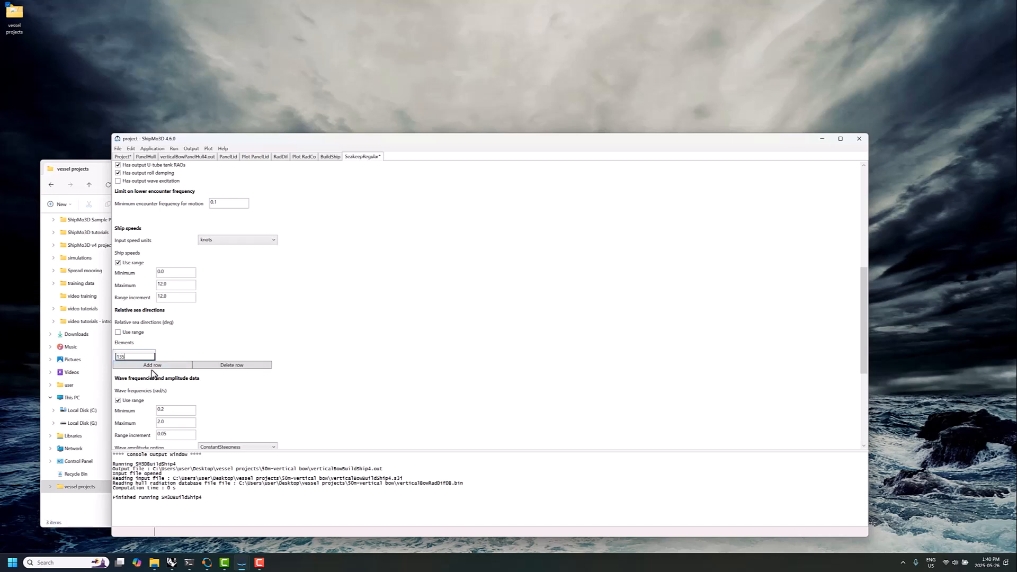
# Set the wave frequency range to a maximum of 2.5 rad/s with an increment of 0.01
pyautogui.click(178, 422)
pyautogui.click(171, 436)
pyautogui.press('BackSpace')
pyautogui.write('1')
pyautogui.scroll(-1, 238, 415)
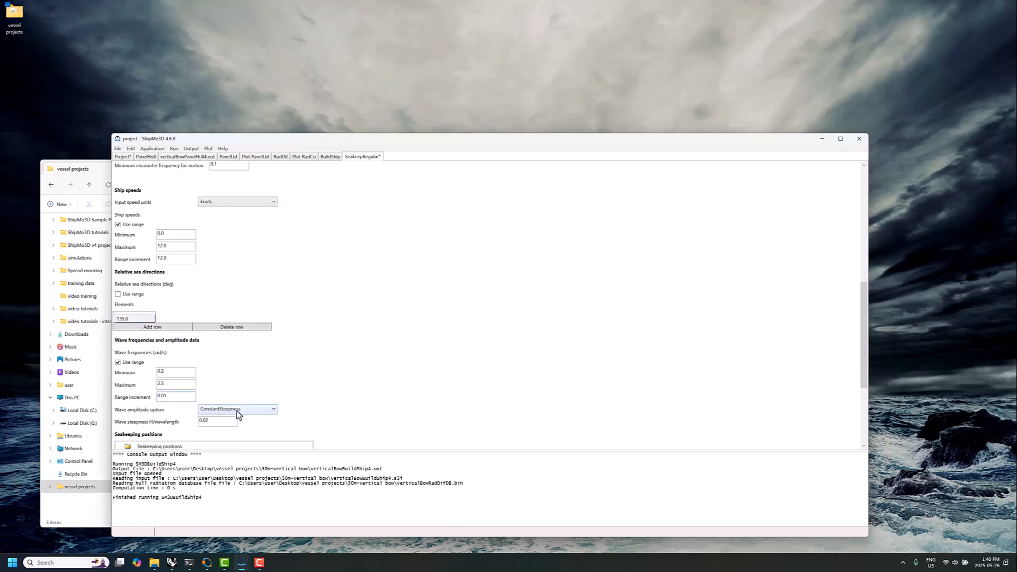
pyautogui.scroll(-3, 229, 367)
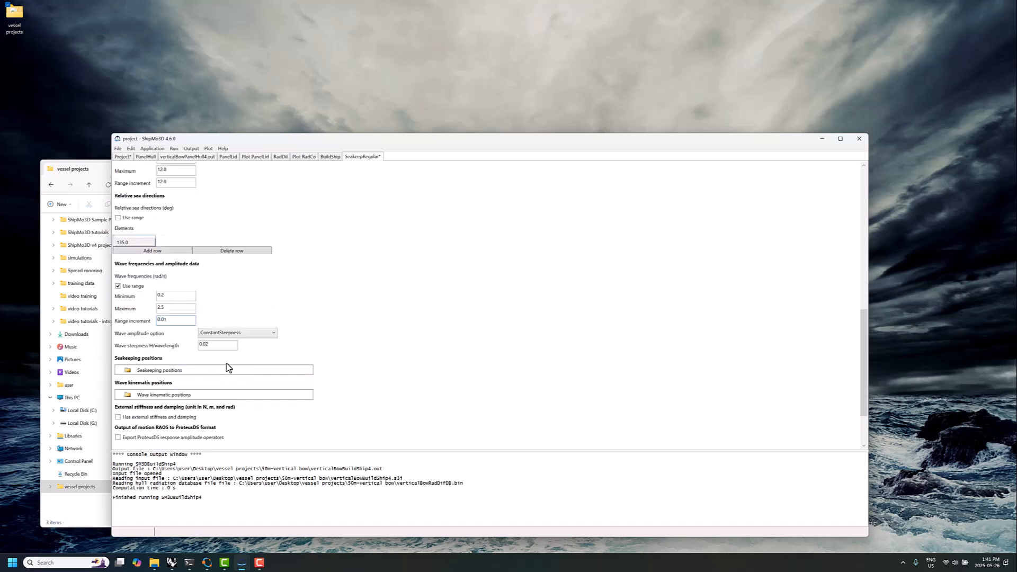
pyautogui.moveTo(167, 320); pyautogui.dragTo(148, 324)
pyautogui.click(163, 322)
# Save the vertical-bow SeakeepRegular data and run the regular-wave seakeeping analysis
pyautogui.scroll(-3, 222, 354)
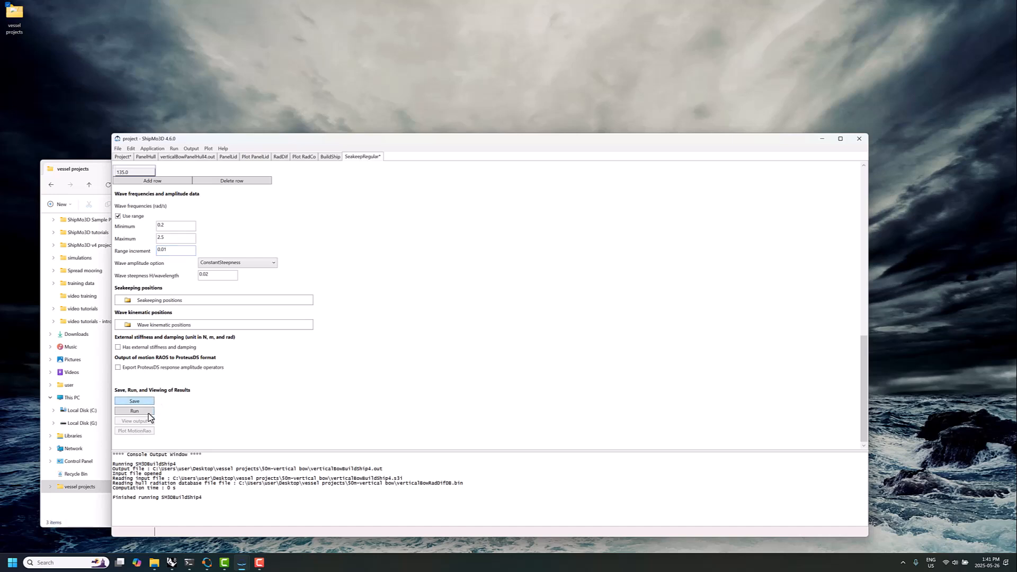
pyautogui.click(148, 412)
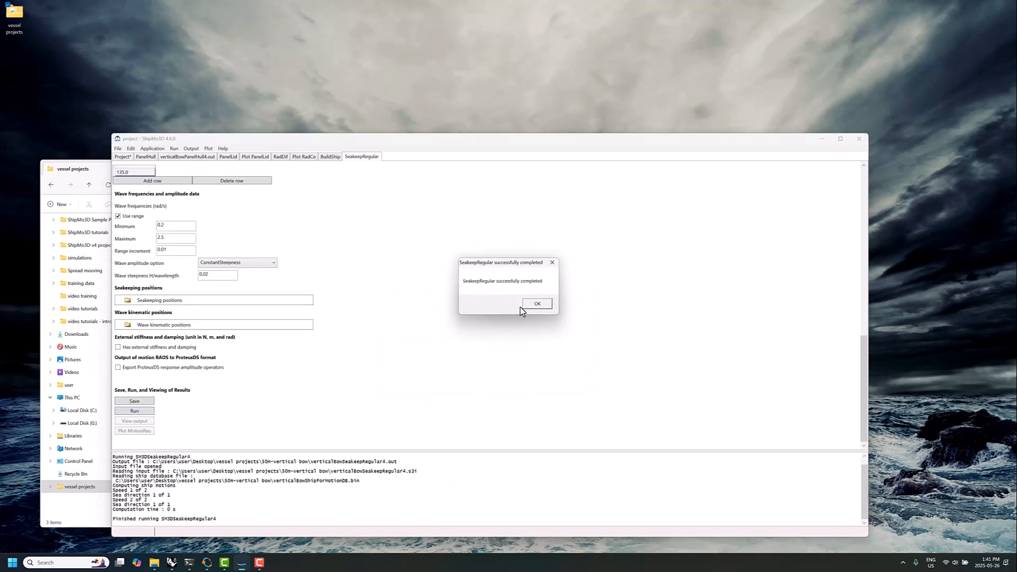
pyautogui.click(525, 304)
# Enable export of ProteusDS response amplitude operators, then save and rerun SeakeepRegular for the vertical bow
pyautogui.click(148, 368)
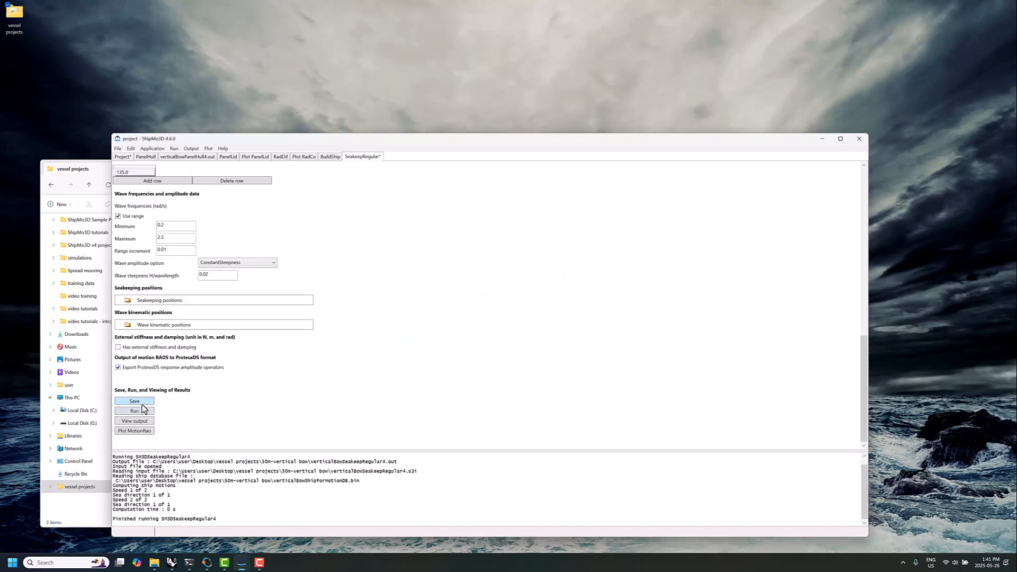
pyautogui.click(141, 411)
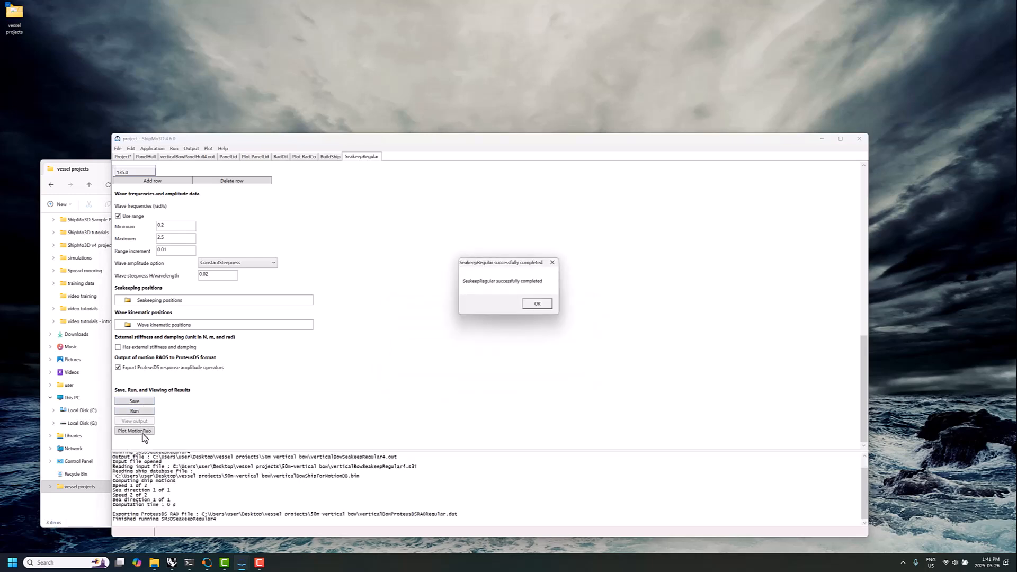
pyautogui.press('Return')
# Plot the vertical-bow motion RAOs and save all data in the project
pyautogui.click(135, 431)
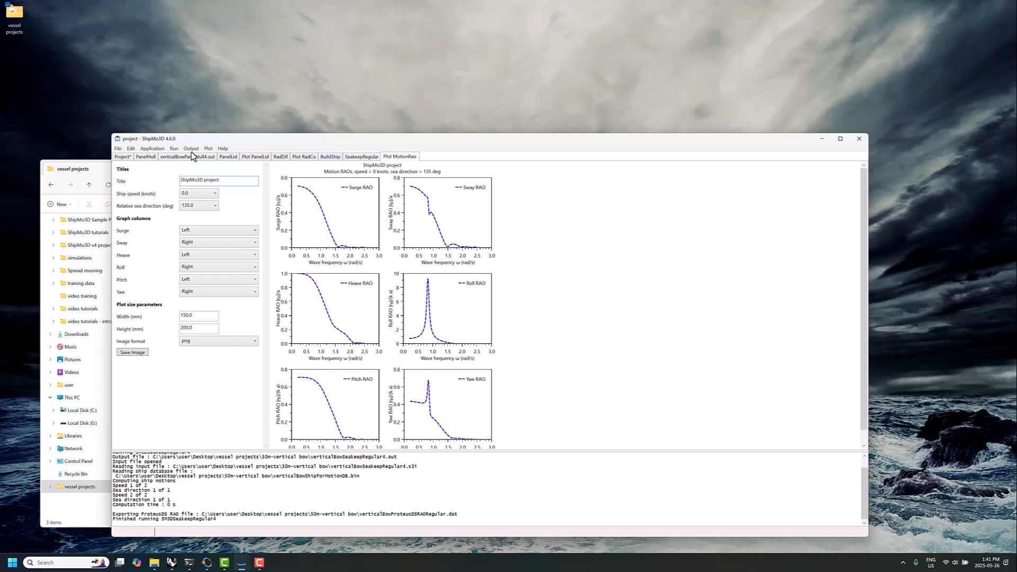
pyautogui.click(116, 149)
pyautogui.press('Escape')
# Switch to the conventional-bow project and save all of its data
pyautogui.moveTo(245, 564)
pyautogui.click(272, 535)
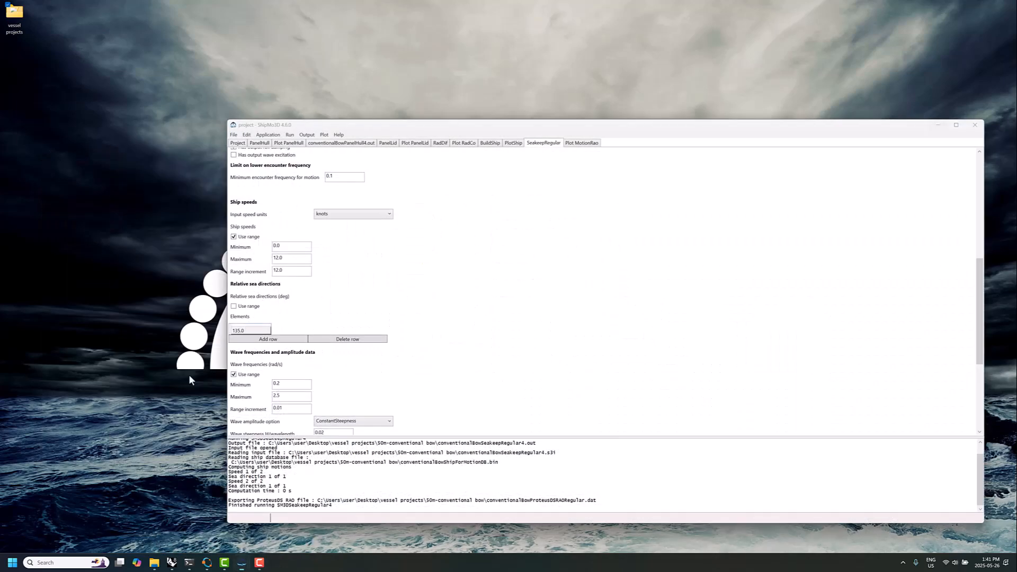
pyautogui.click(234, 136)
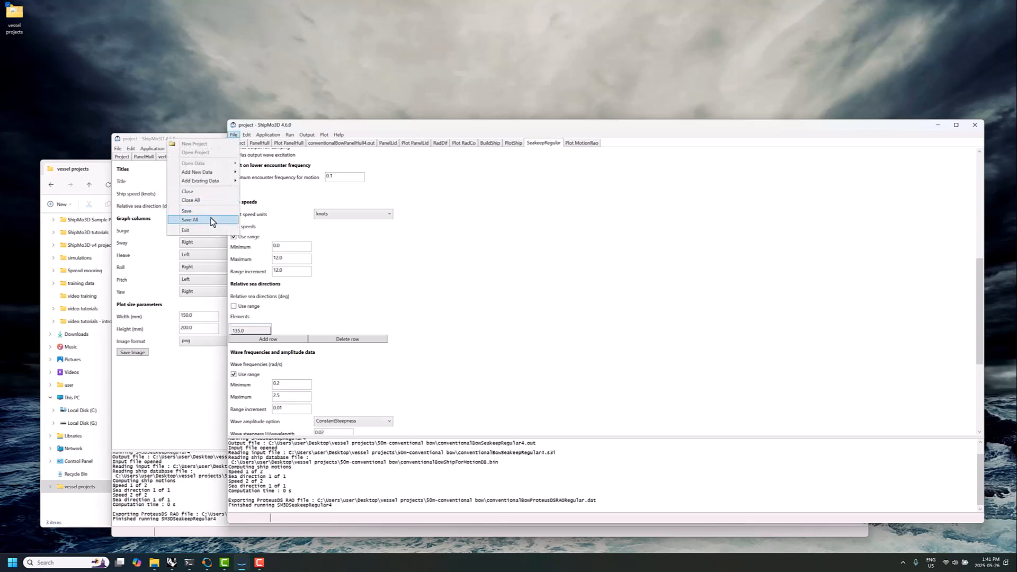
pyautogui.click(210, 220)
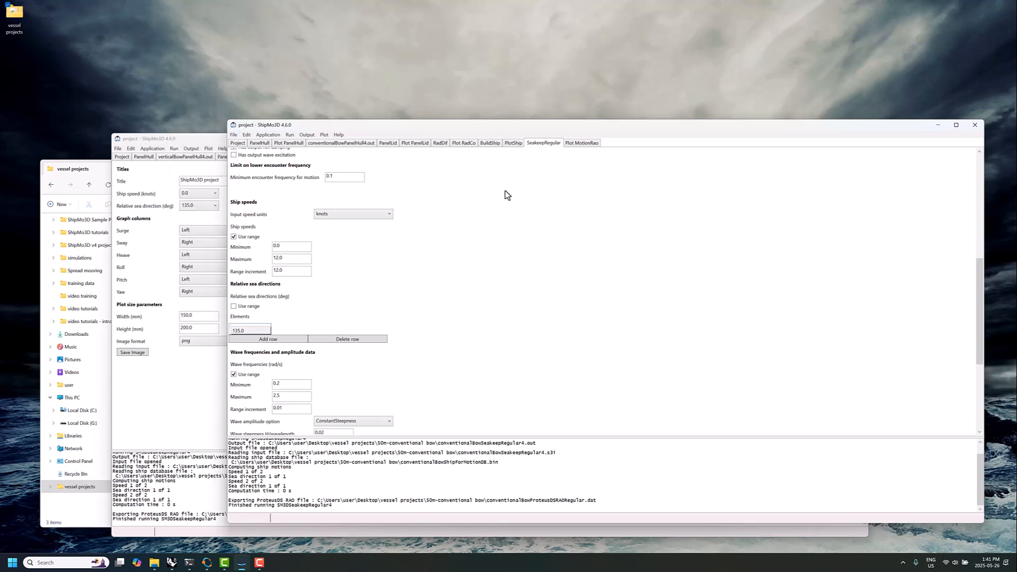
# Add new SeakeepRandom data to the conventional-bow project and set its wave spectrum to JONSWAP
pyautogui.click(234, 135)
pyautogui.moveTo(207, 172)
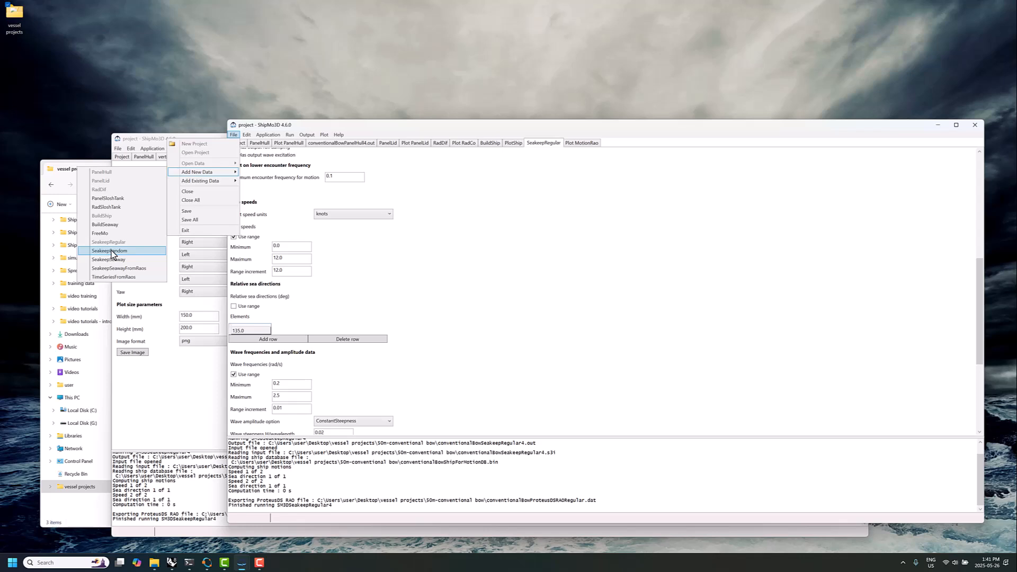
pyautogui.click(111, 250)
pyautogui.scroll(-3, 484, 325)
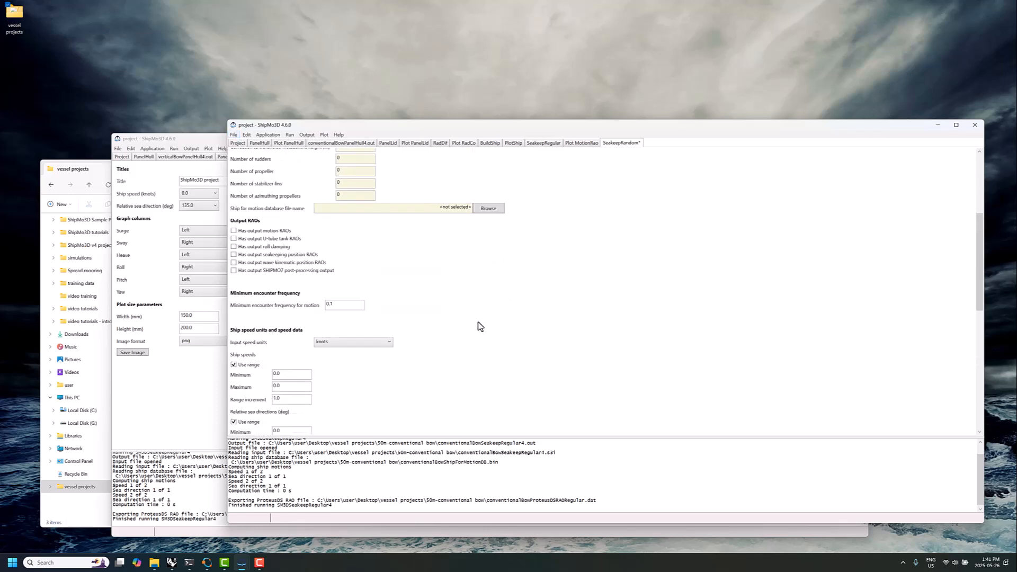
pyautogui.scroll(-6, 478, 325)
pyautogui.click(352, 242)
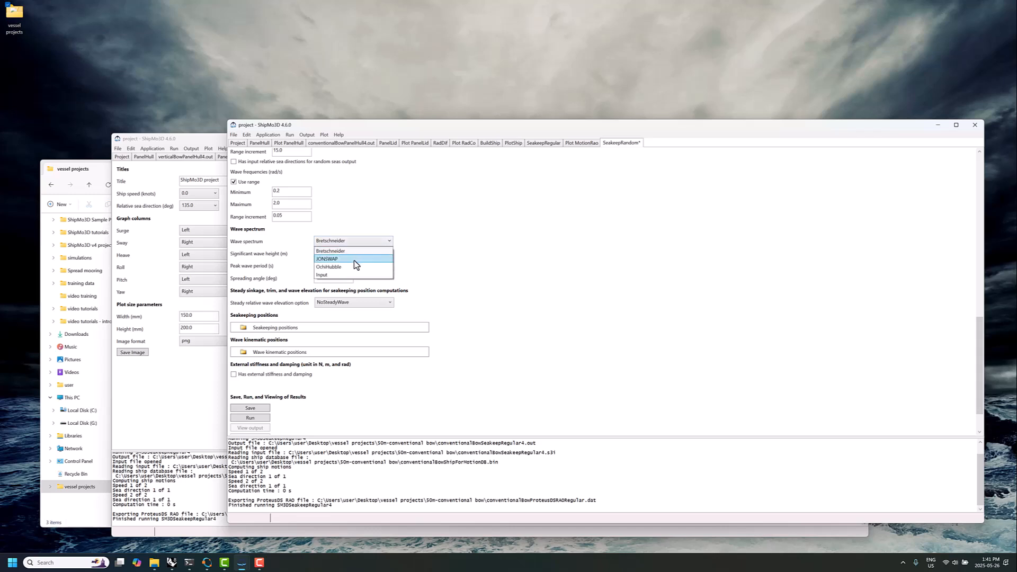
pyautogui.click(353, 259)
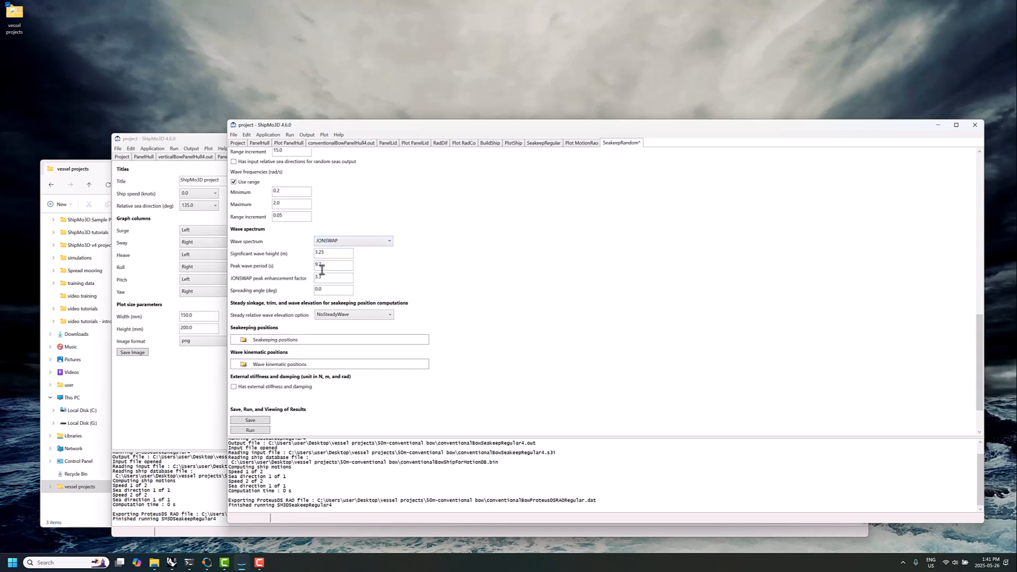
pyautogui.scroll(-1, 371, 371)
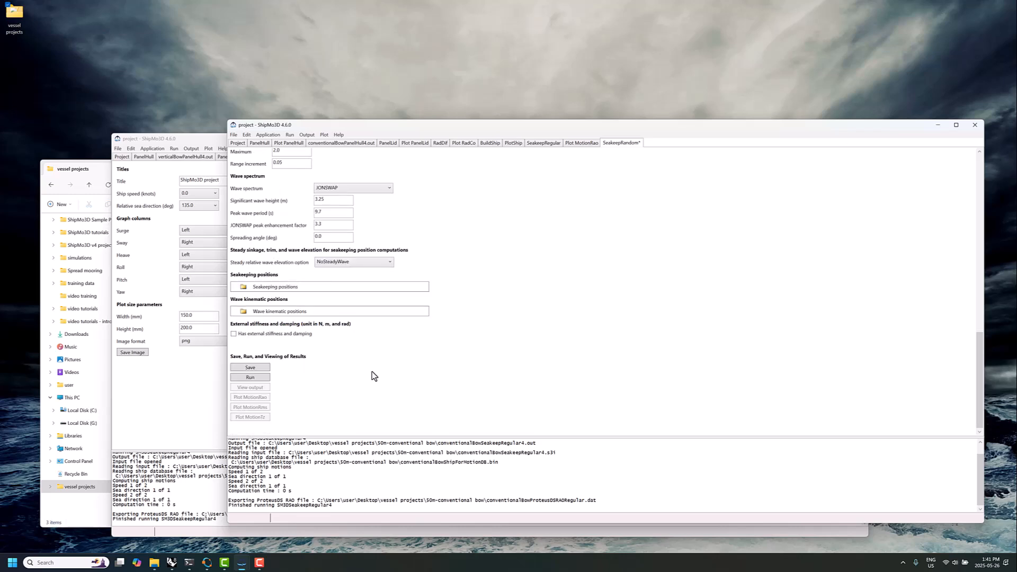
pyautogui.scroll(3, 399, 356)
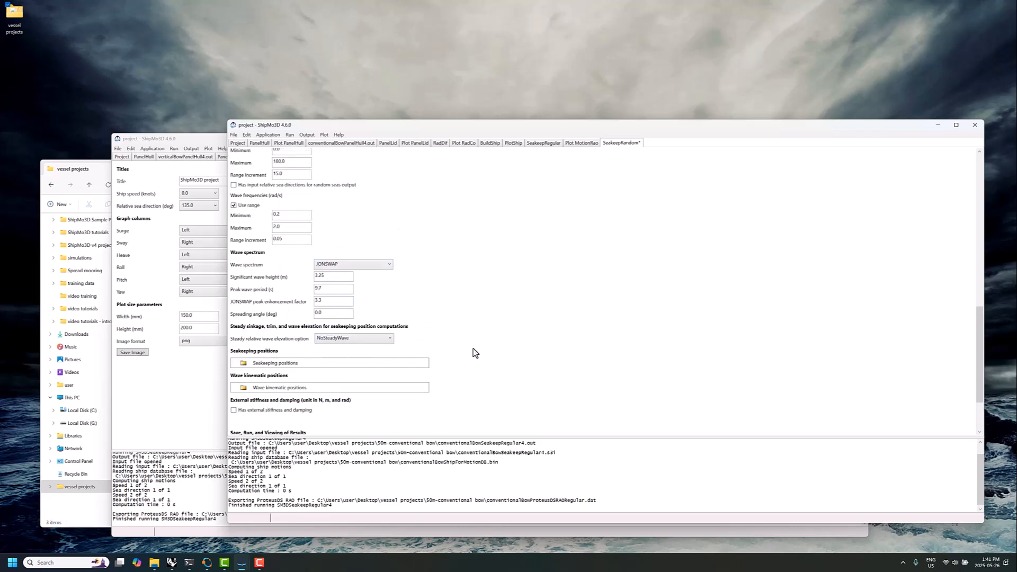
pyautogui.scroll(-5, 475, 353)
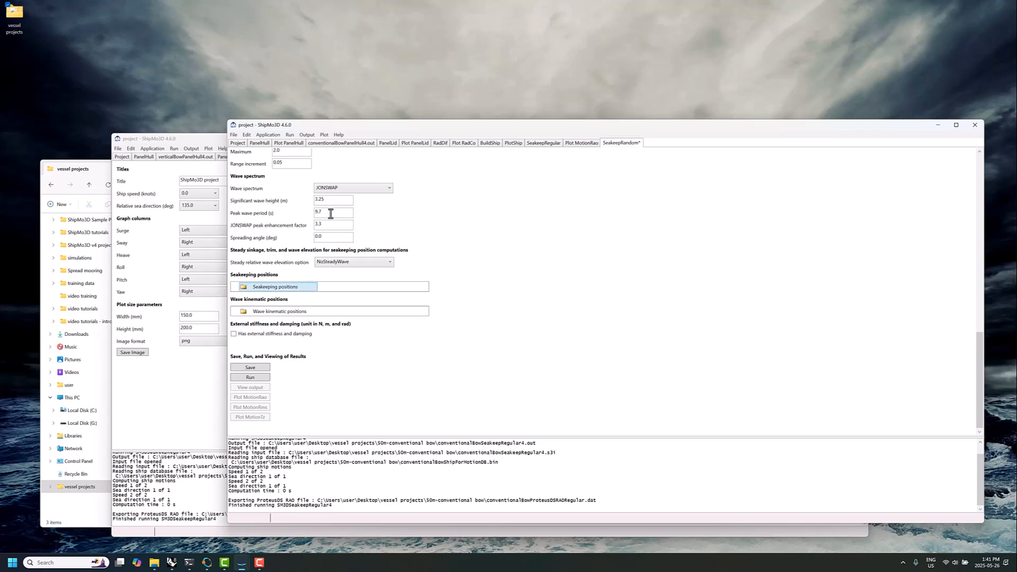
# Copy verticalBowProteusDSRAORegular.dat from the 50m-vertical bow folder into the vessel projects folder
pyautogui.click(939, 125)
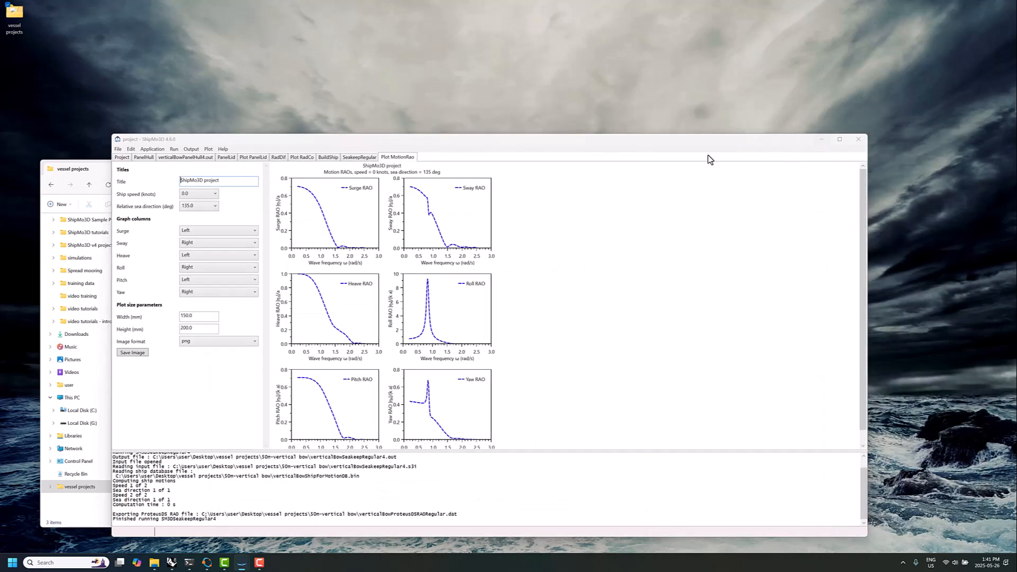
pyautogui.click(821, 139)
pyautogui.doubleClick(238, 244)
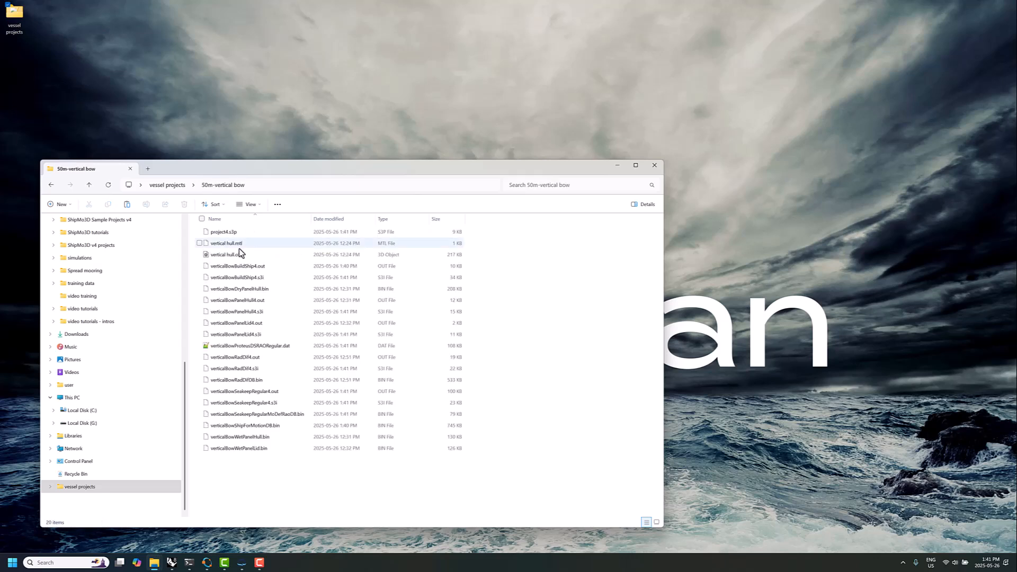
pyautogui.click(239, 345)
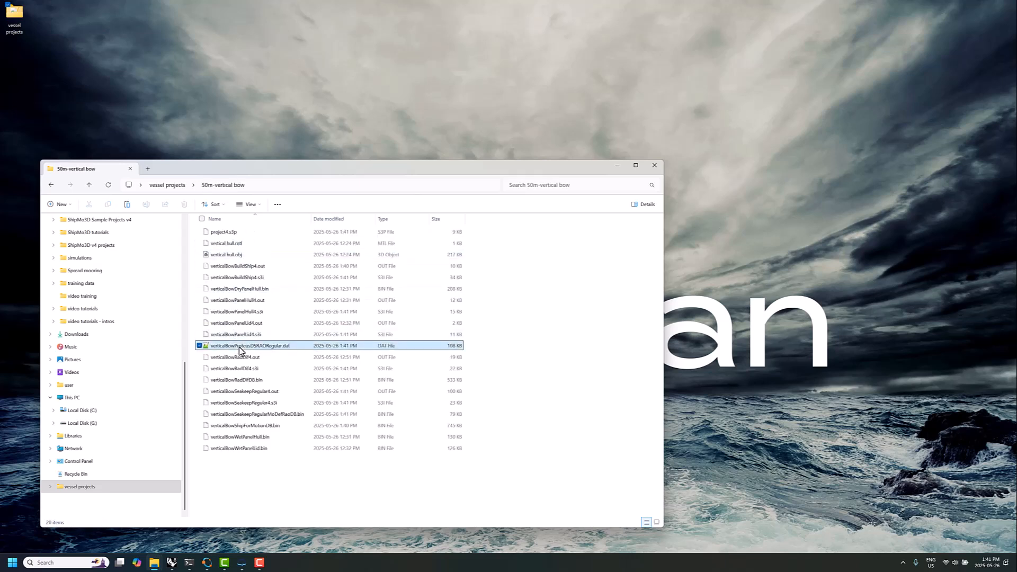
pyautogui.click(168, 185)
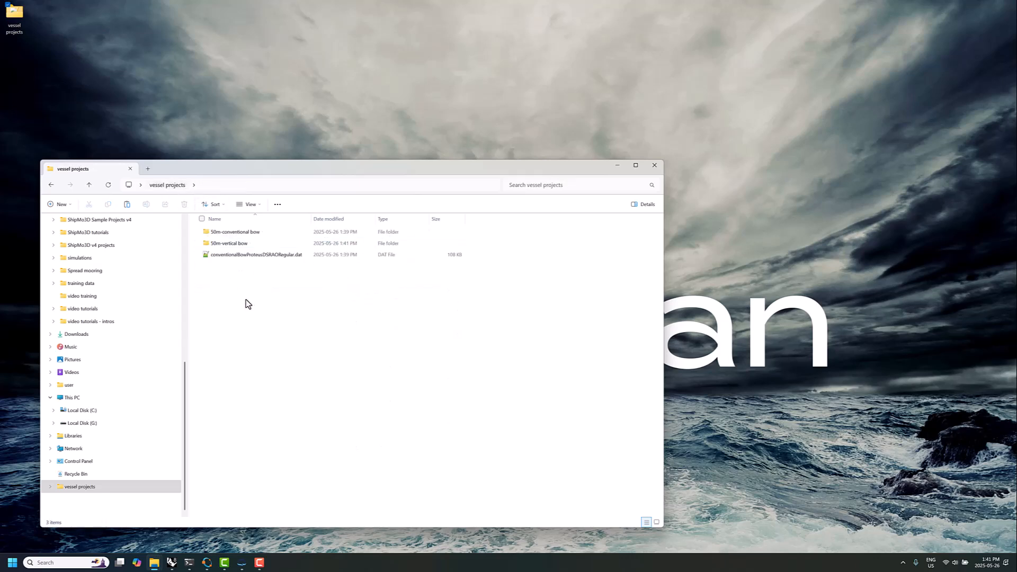
pyautogui.hotkey('ctrl', 'v')
# Open the ProteusDS Ship Motion Toolbox and load conventionalBowProteusDSRAORegular.dat from vessel projects as the motion RAO
pyautogui.press('super')
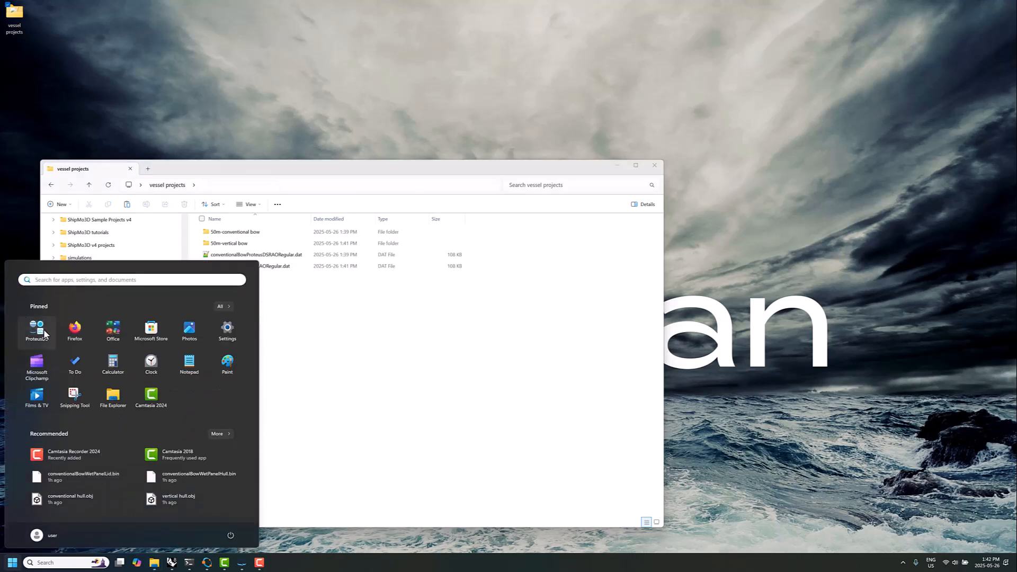
pyautogui.click(37, 328)
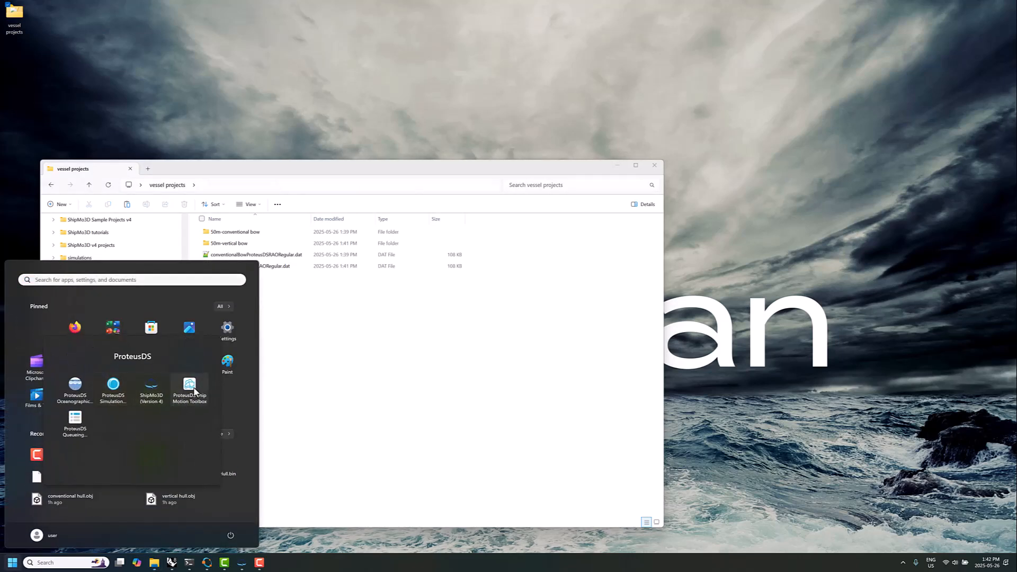
pyautogui.click(290, 408)
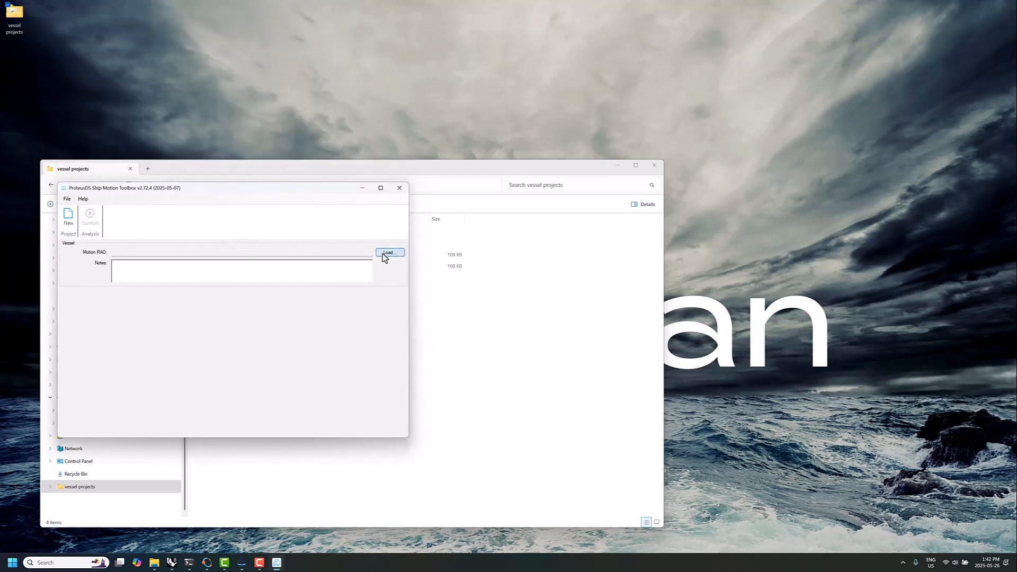
pyautogui.click(385, 254)
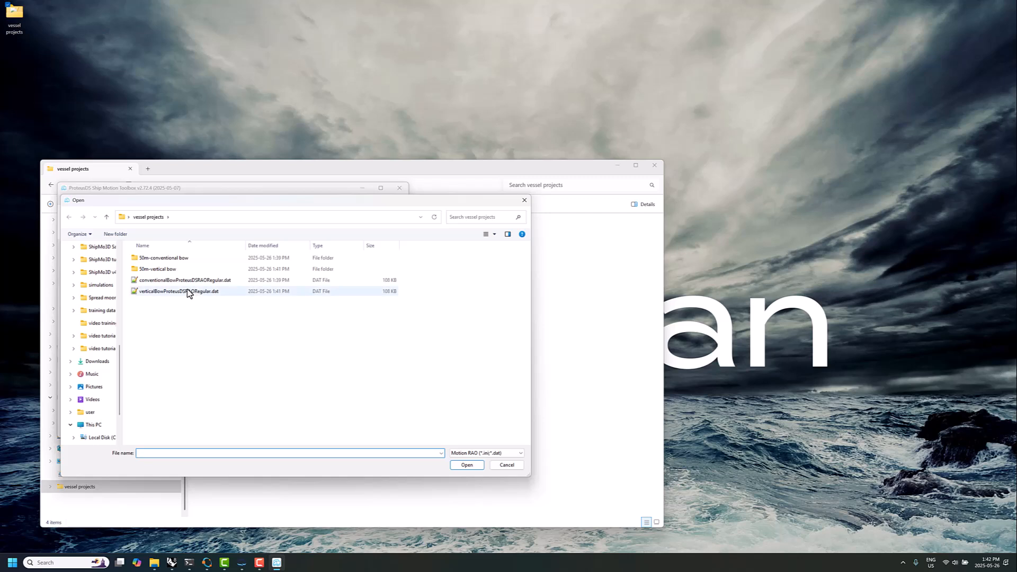
pyautogui.click(183, 282)
pyautogui.click(469, 464)
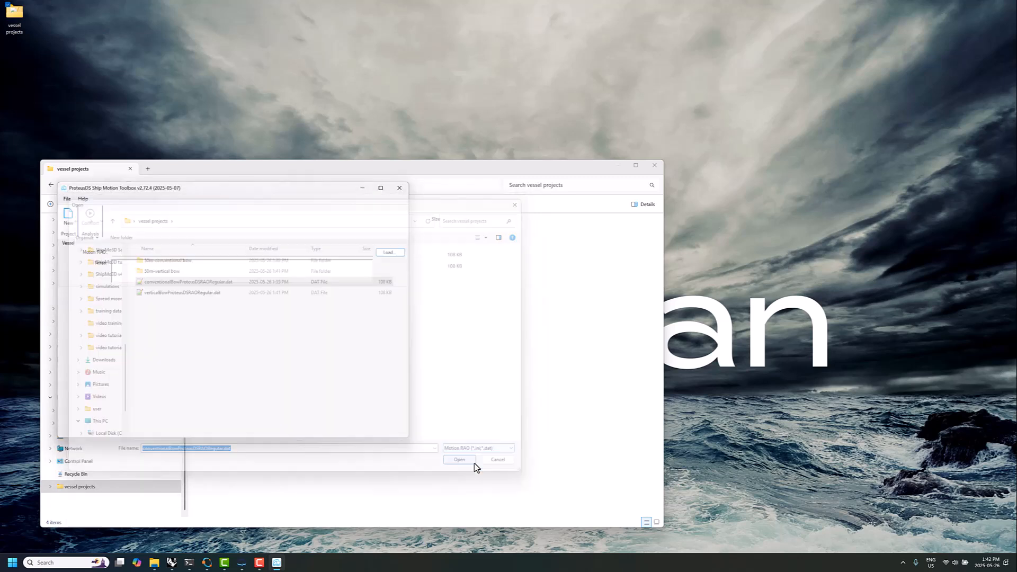
# Enter the vessel notes "50m Generic Yacht, convention bow" and set the significant wave height to 1.50 m
pyautogui.click(134, 271)
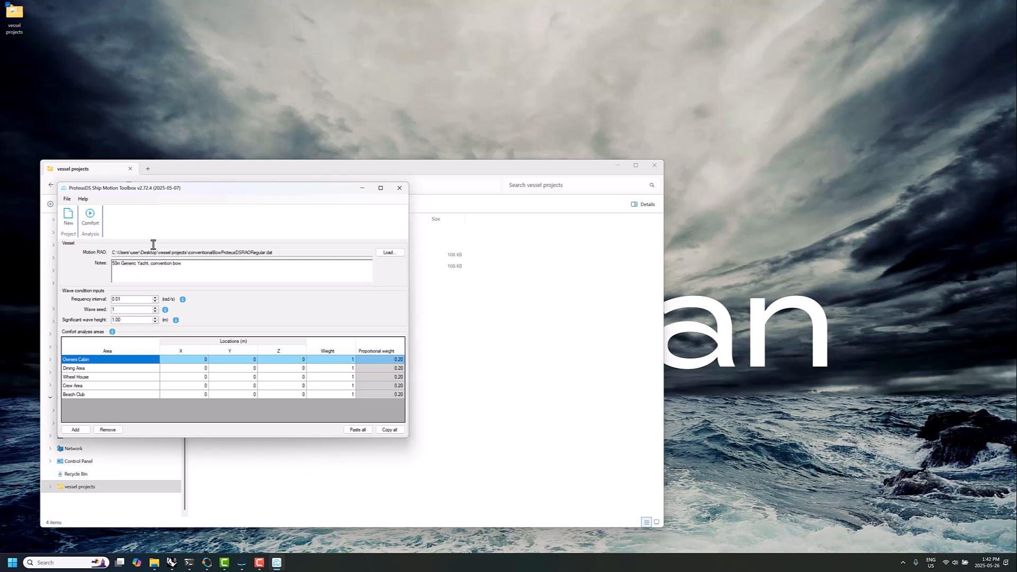
pyautogui.moveTo(143, 319); pyautogui.dragTo(101, 322)
# Open Generic Yacht 50m areas.txt from the GenericYacht 50m folder in Documents, ShipMo3D Sample Projects v4
pyautogui.moveTo(529, 171); pyautogui.dragTo(800, 165)
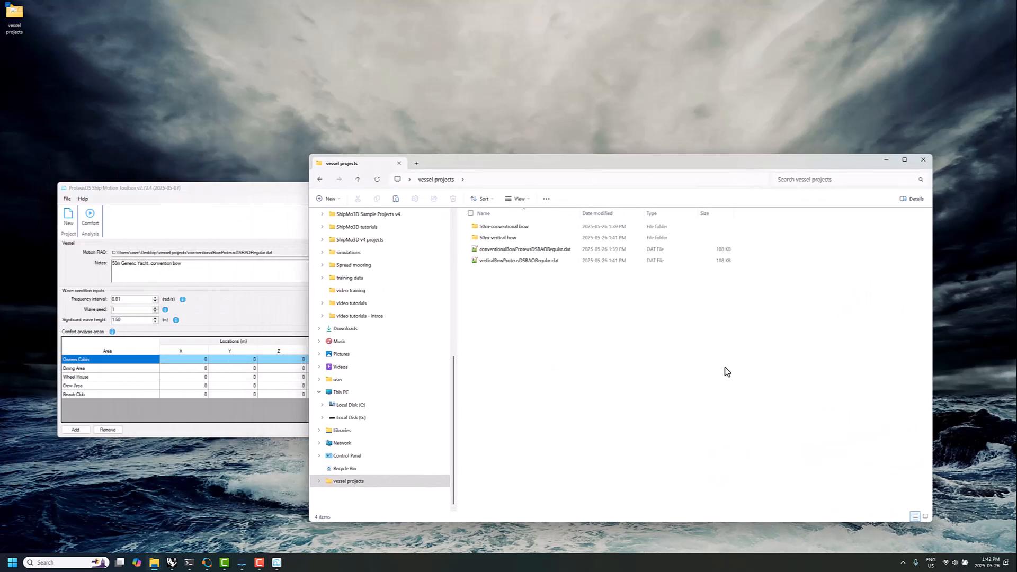
pyautogui.press('super+e')
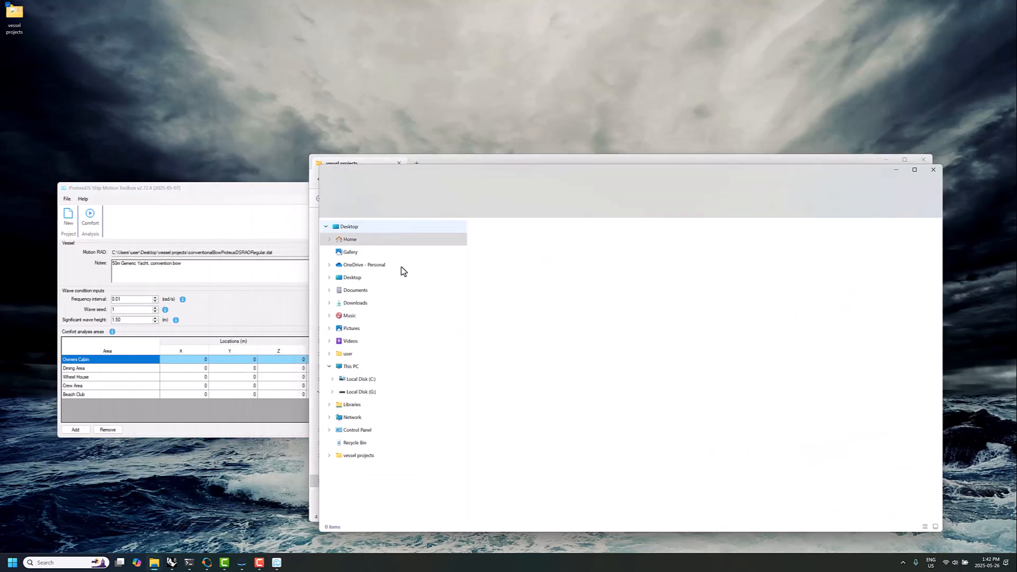
pyautogui.click(369, 291)
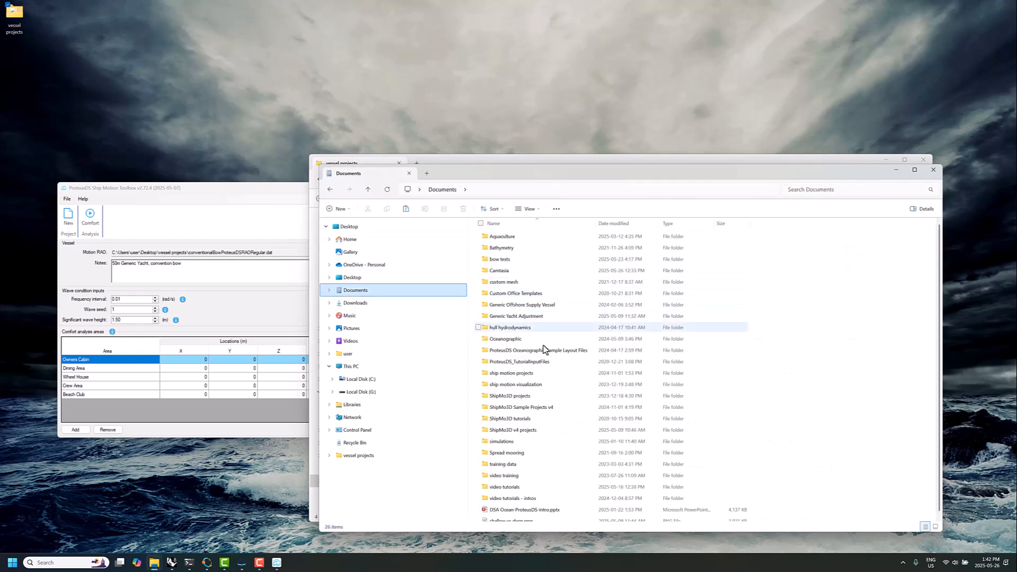
pyautogui.doubleClick(551, 408)
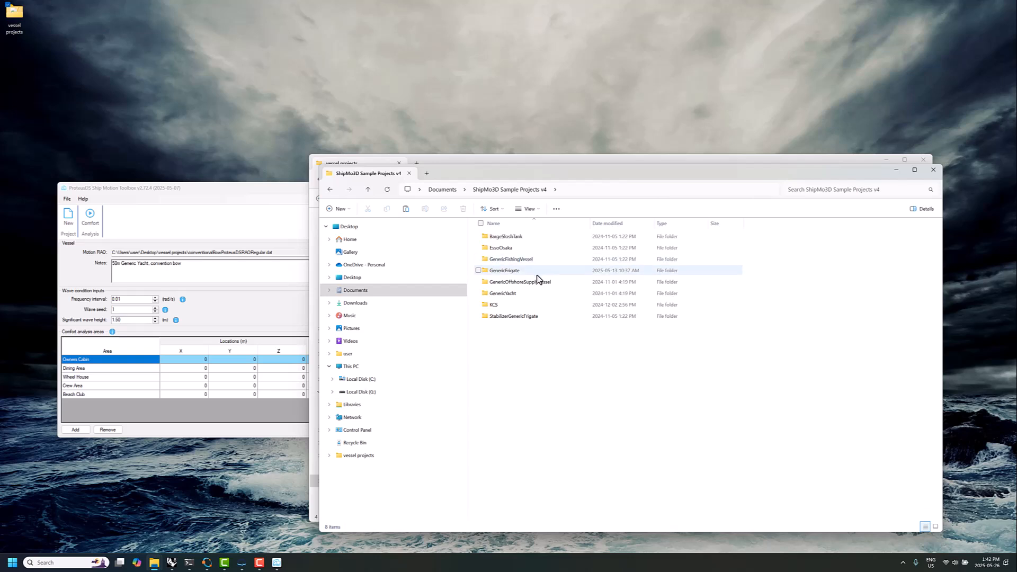
pyautogui.click(529, 294)
pyautogui.doubleClick(529, 294)
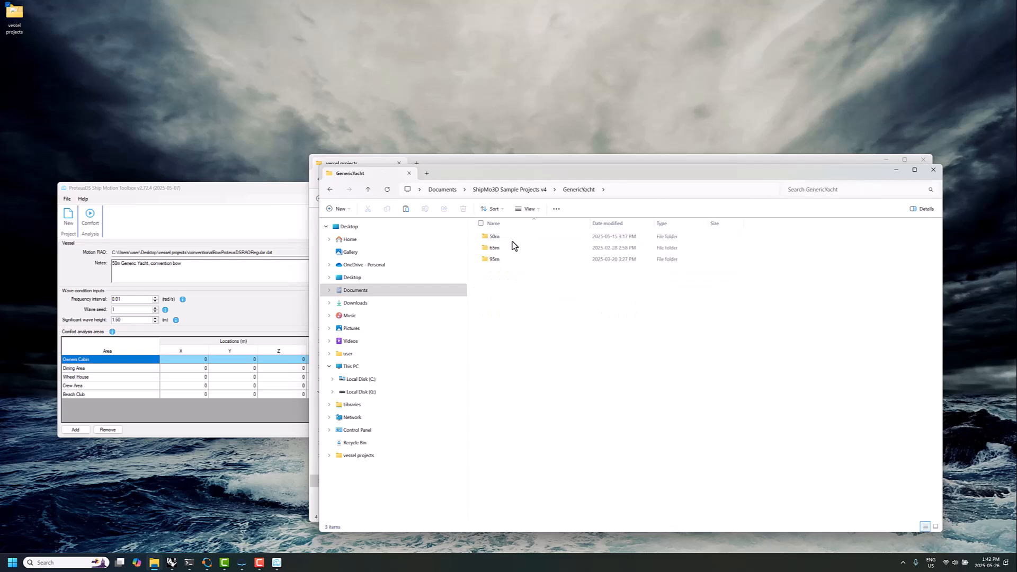
pyautogui.doubleClick(507, 237)
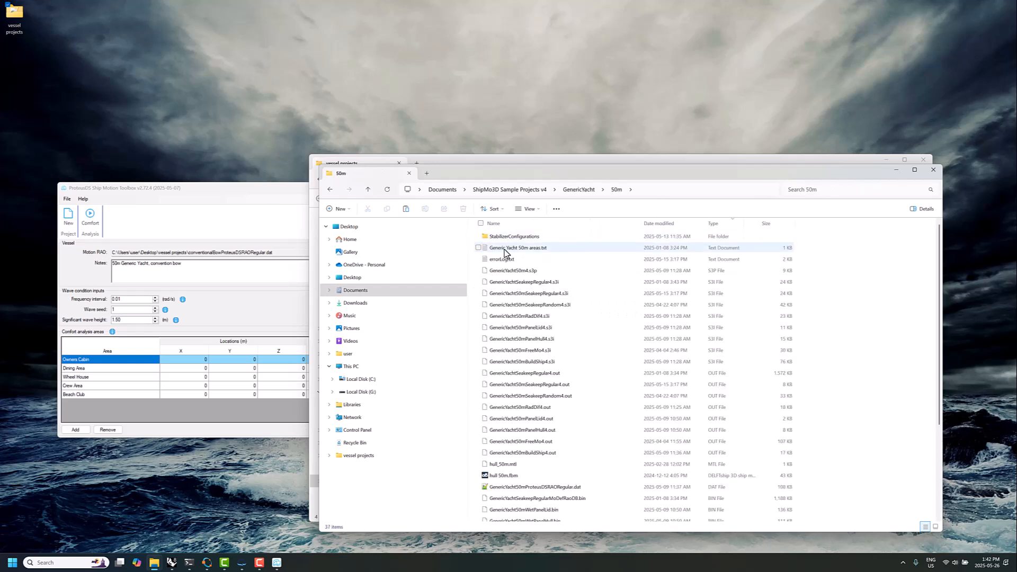
pyautogui.click(532, 251)
pyautogui.doubleClick(532, 251)
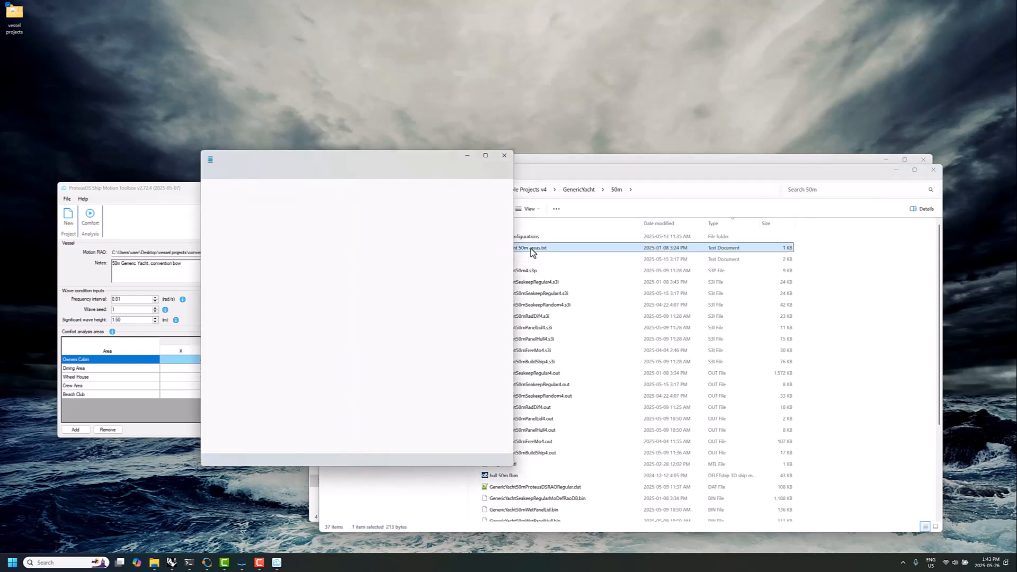
# Copy the five area definitions from the text file into the comfort analysis areas and run the conventional bow's comfort analysis
pyautogui.moveTo(347, 228); pyautogui.dragTo(201, 205)
pyautogui.press('super+c')
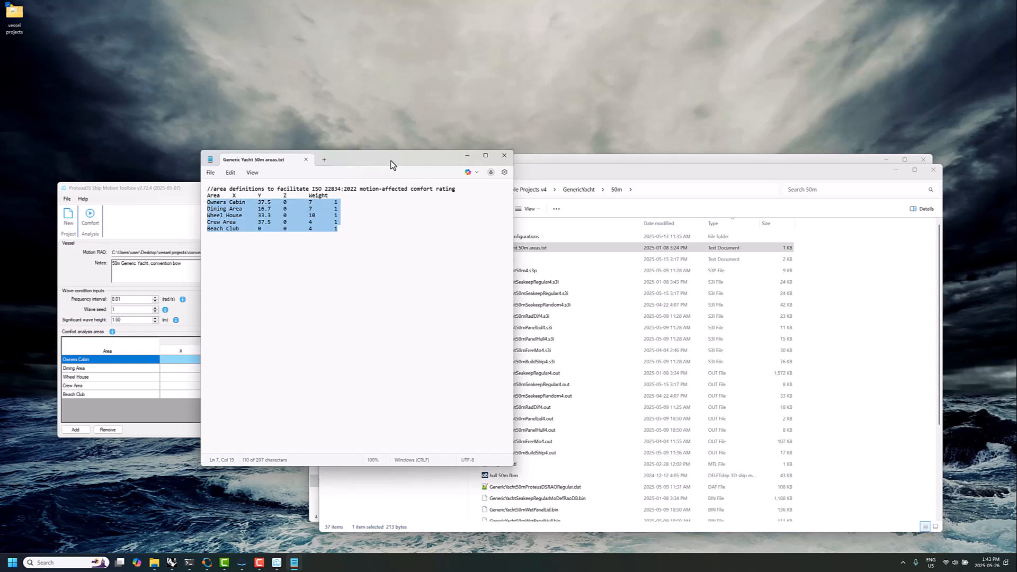
pyautogui.click(504, 156)
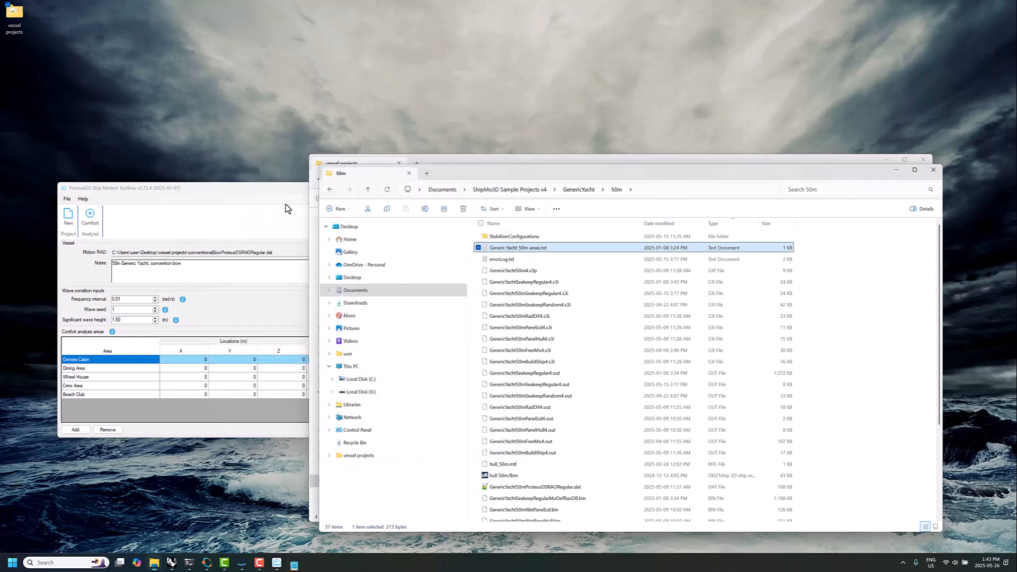
pyautogui.click(243, 193)
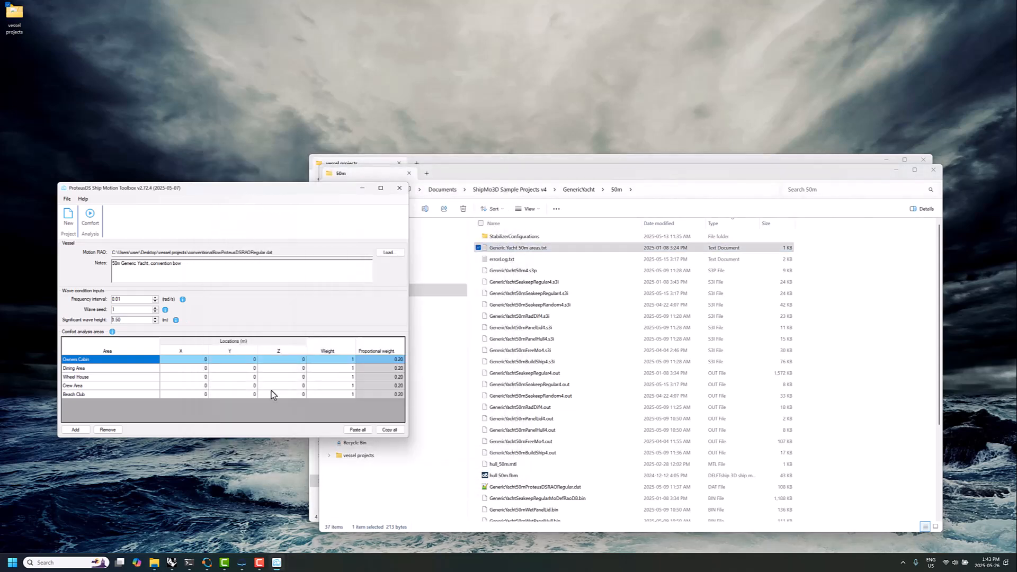
pyautogui.click(358, 430)
pyautogui.click(90, 214)
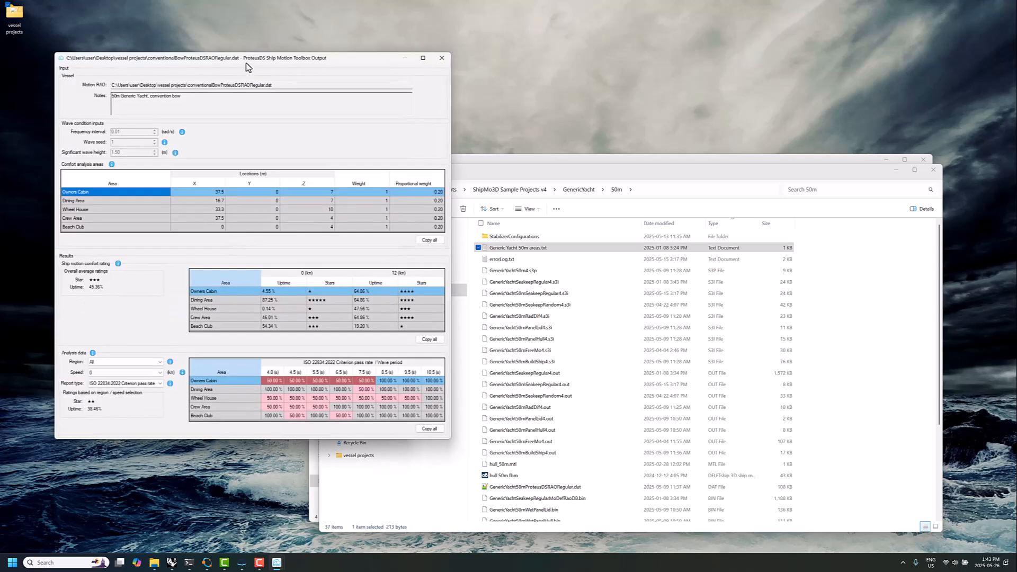
pyautogui.moveTo(247, 60); pyautogui.dragTo(749, 96)
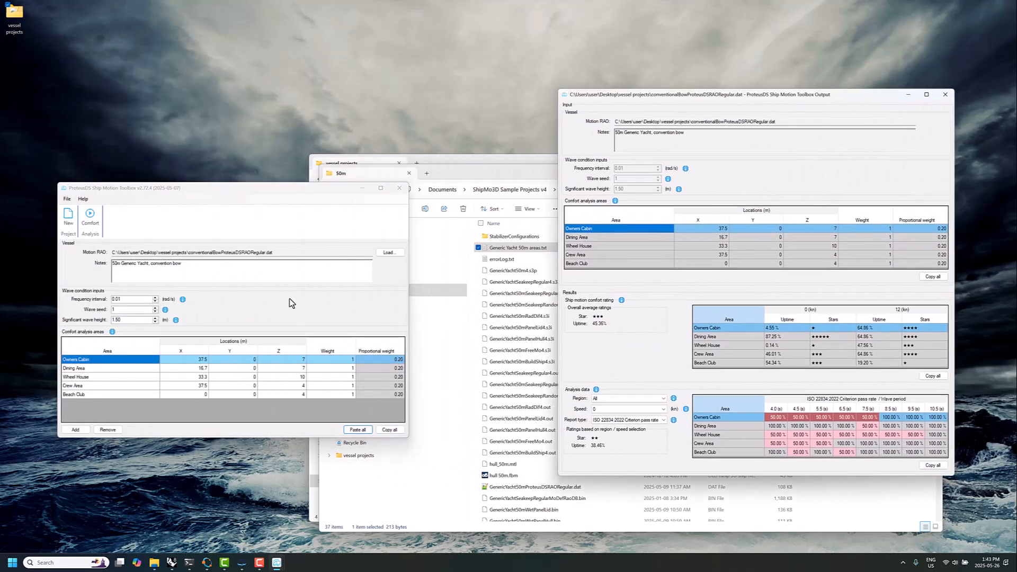
# Load verticalBowProteusDSRAORegular.dat as the motion RAO and change the vessel notes to "50m Generic Yacht, vertical bow"
pyautogui.click(389, 253)
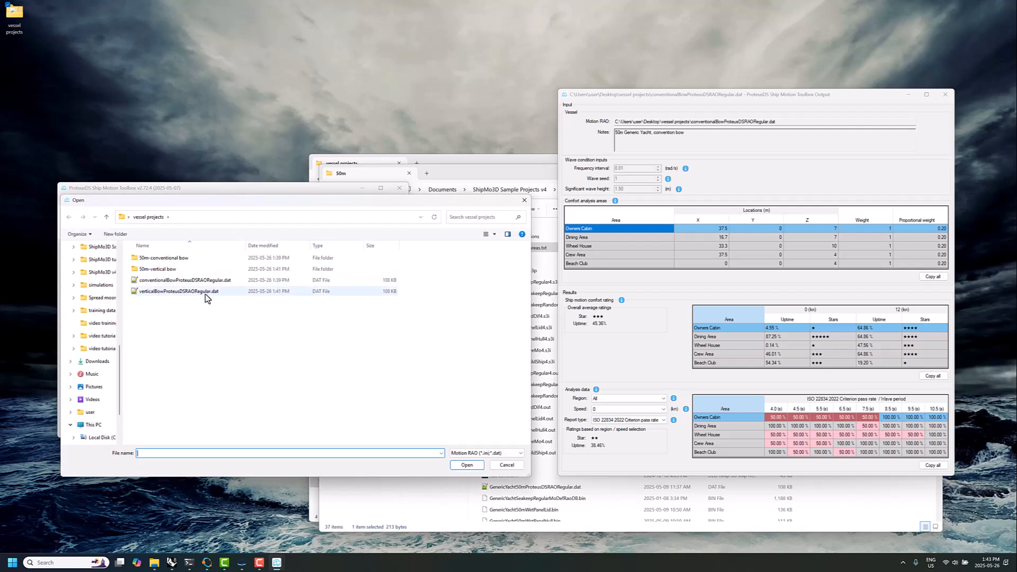
pyautogui.click(183, 293)
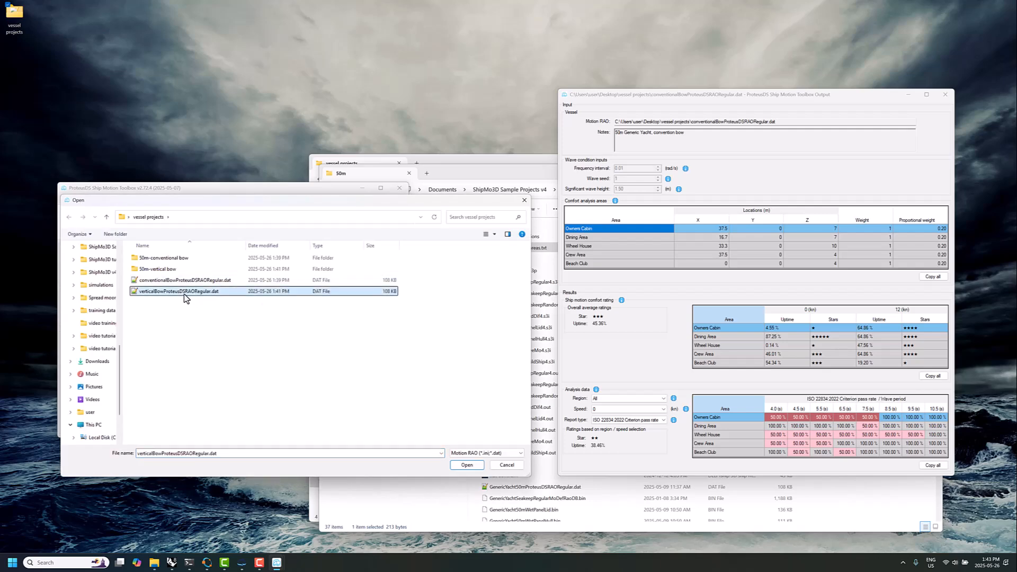
pyautogui.click(463, 467)
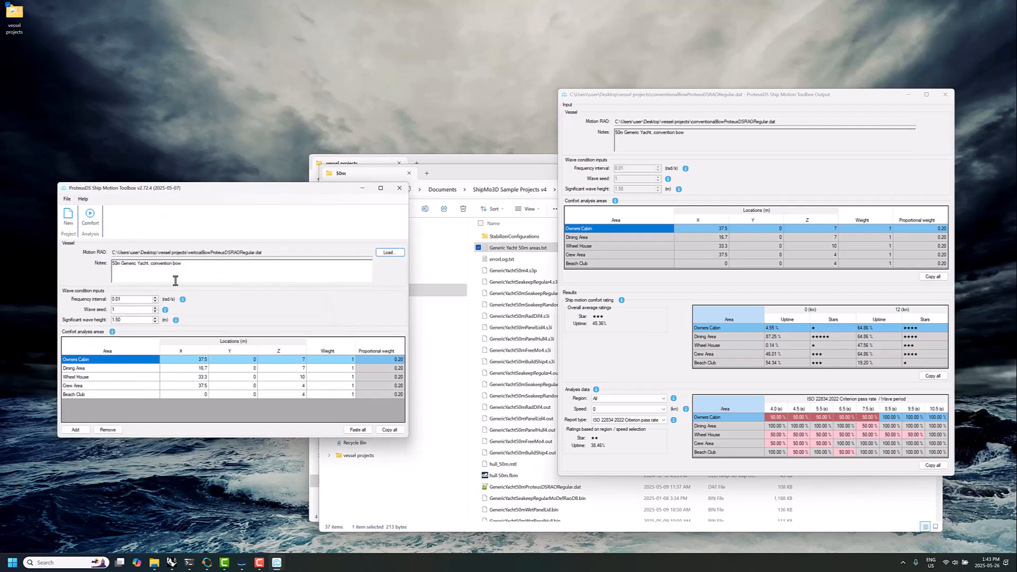
pyautogui.doubleClick(157, 263)
pyautogui.write('v')
pyautogui.moveTo(188, 252); pyautogui.dragTo(274, 253)
pyautogui.click(192, 279)
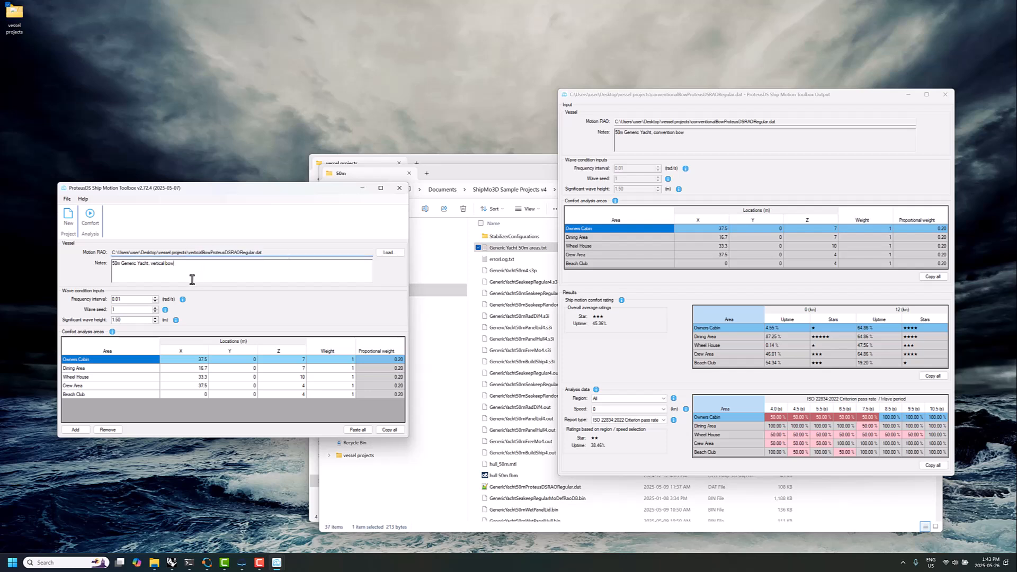
pyautogui.moveTo(184, 269); pyautogui.dragTo(79, 271)
pyautogui.click(158, 275)
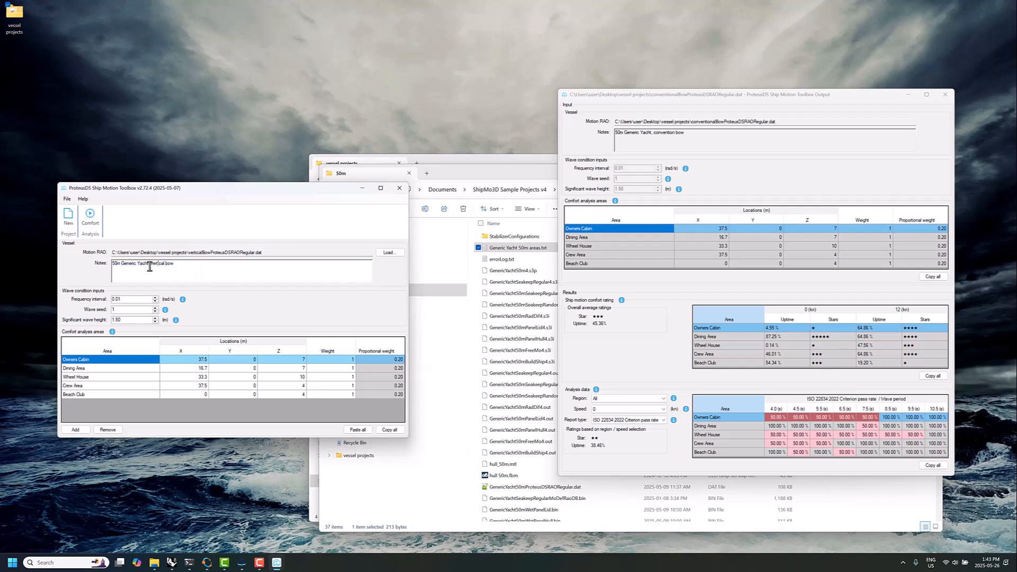
# Run the vertical bow's comfort analysis and choose the ISO 22834:2022 Criterion pass rate report for comparison with the conventional bow
pyautogui.click(90, 215)
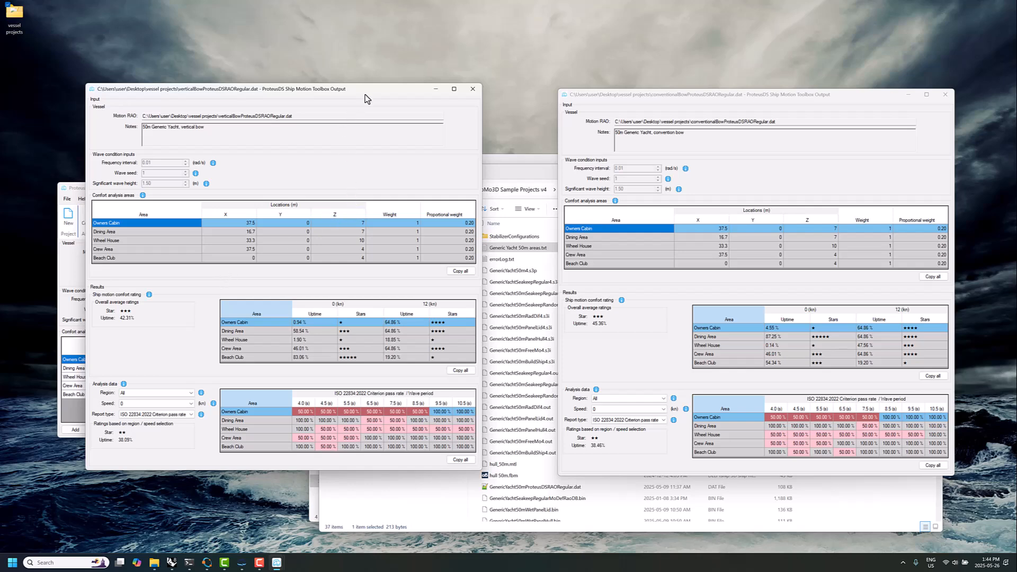
pyautogui.moveTo(365, 90); pyautogui.dragTo(369, 135)
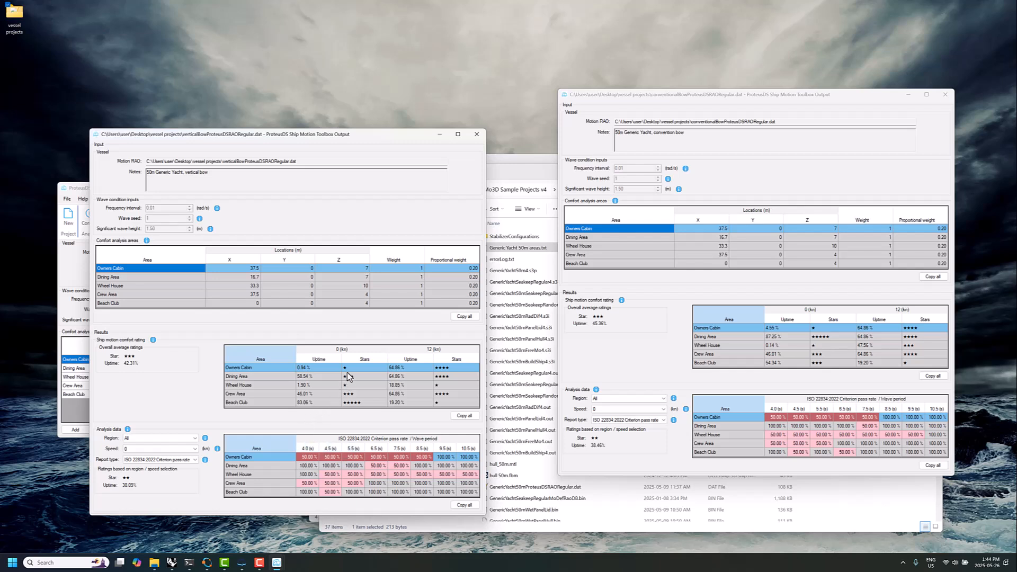
pyautogui.click(141, 465)
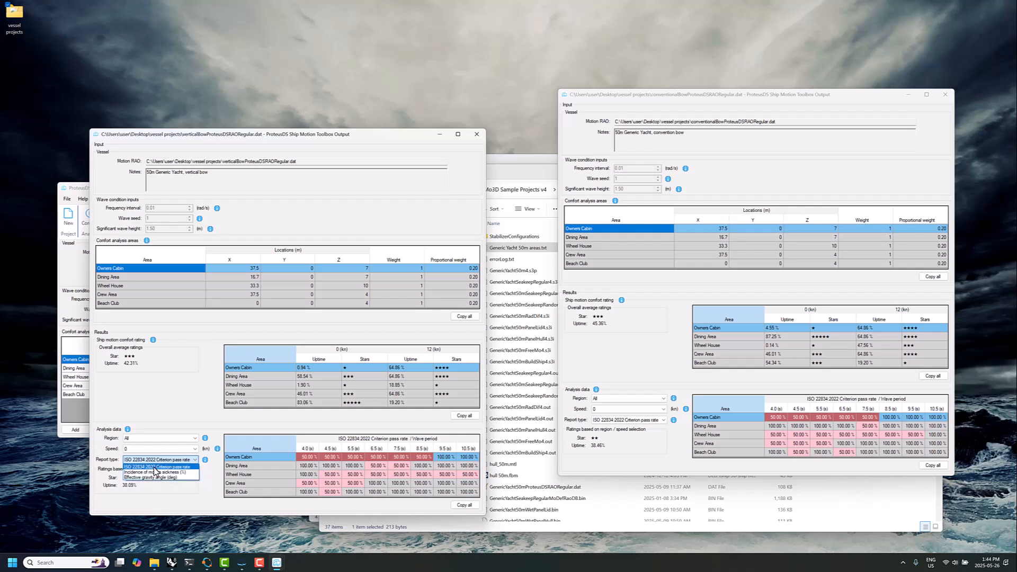
pyautogui.click(156, 467)
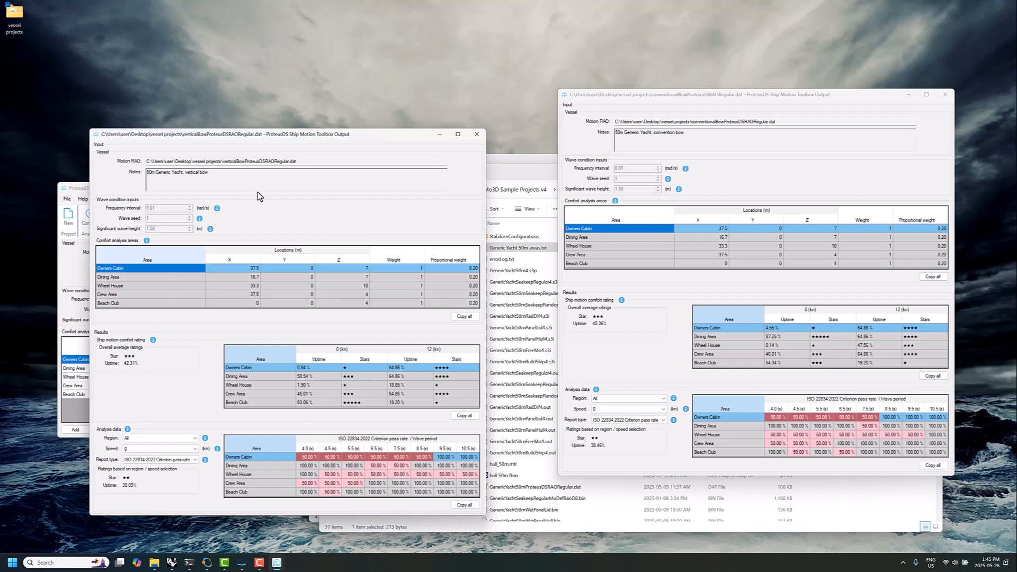
pyautogui.moveTo(306, 134); pyautogui.dragTo(301, 127)
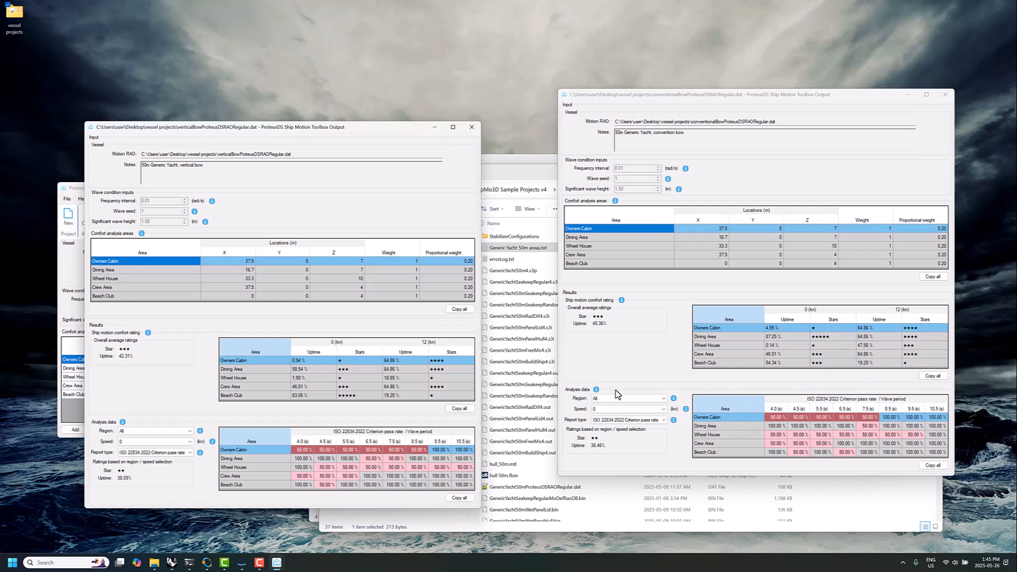
# Set the analysis data speed to 12 kn in both the conventional-bow and vertical-bow comfort outputs
pyautogui.click(614, 410)
pyautogui.click(615, 415)
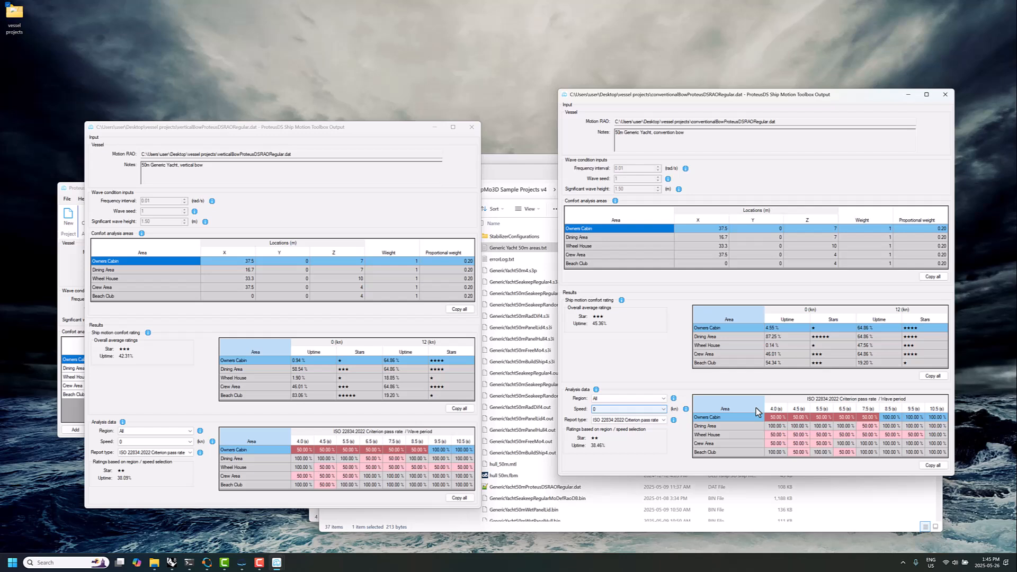
pyautogui.click(626, 410)
pyautogui.click(615, 426)
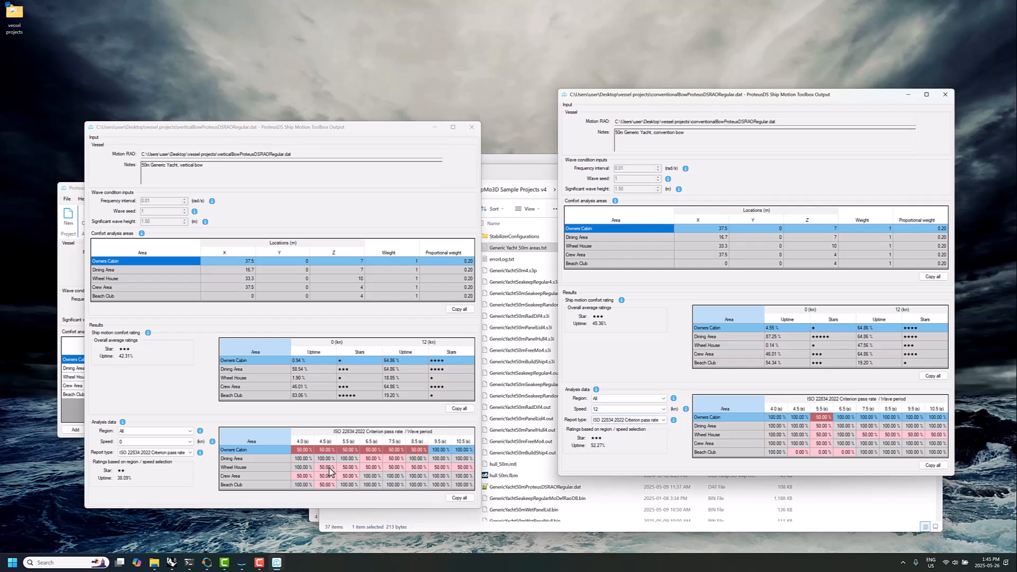
pyautogui.click(162, 442)
pyautogui.click(163, 454)
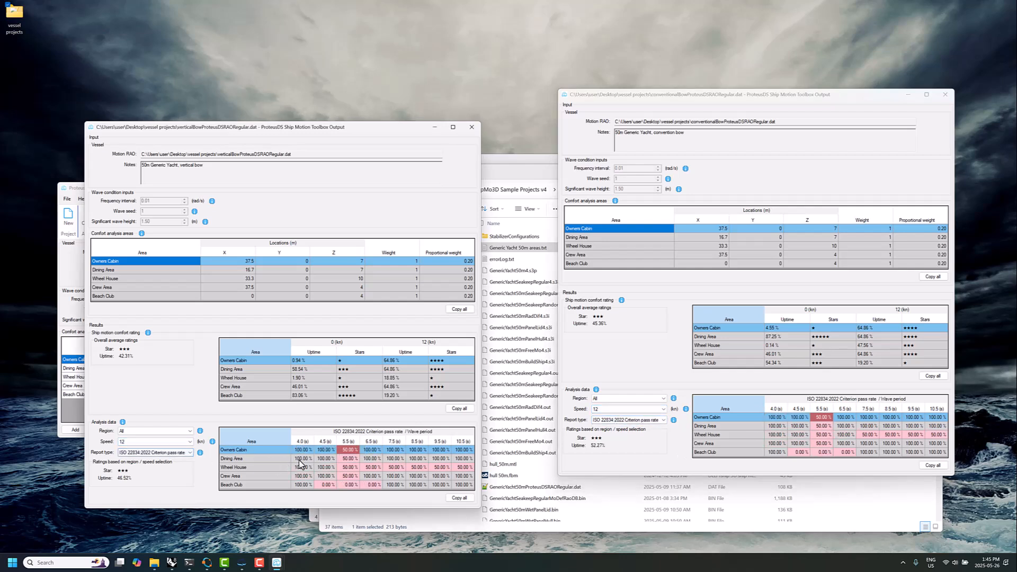